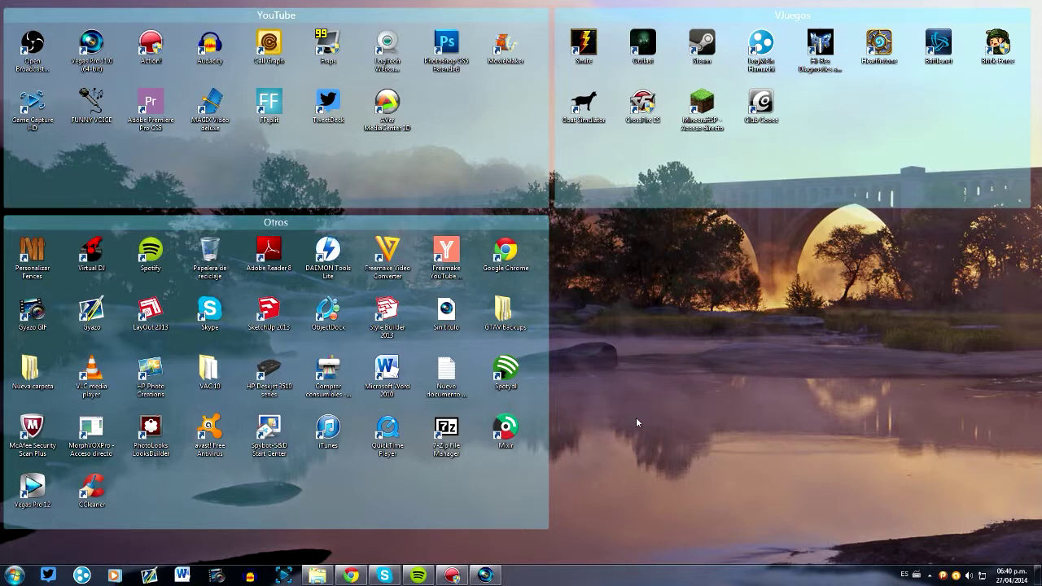
- Switch to Vegas Pro, dock the Master mixer on the far side of the video preview, and widen the preview pane
left_click(486, 576)
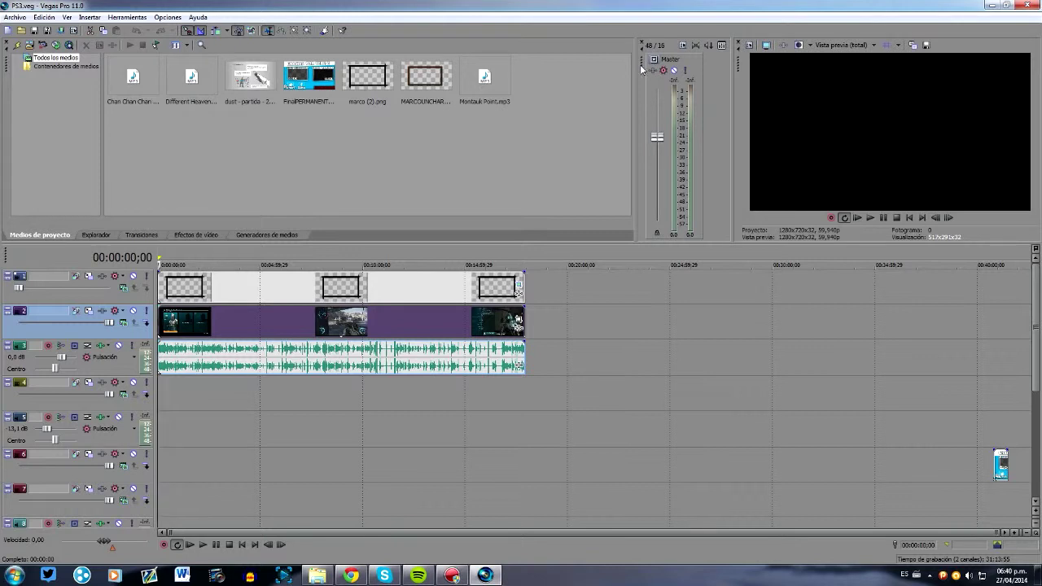
left_click_drag(646, 69, 943, 68)
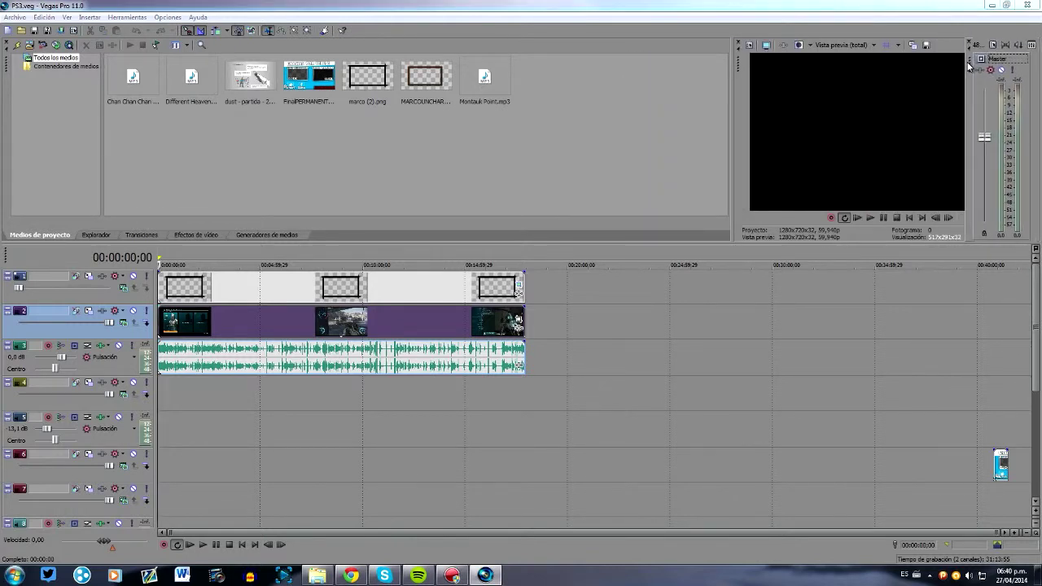
left_click_drag(739, 63, 646, 66)
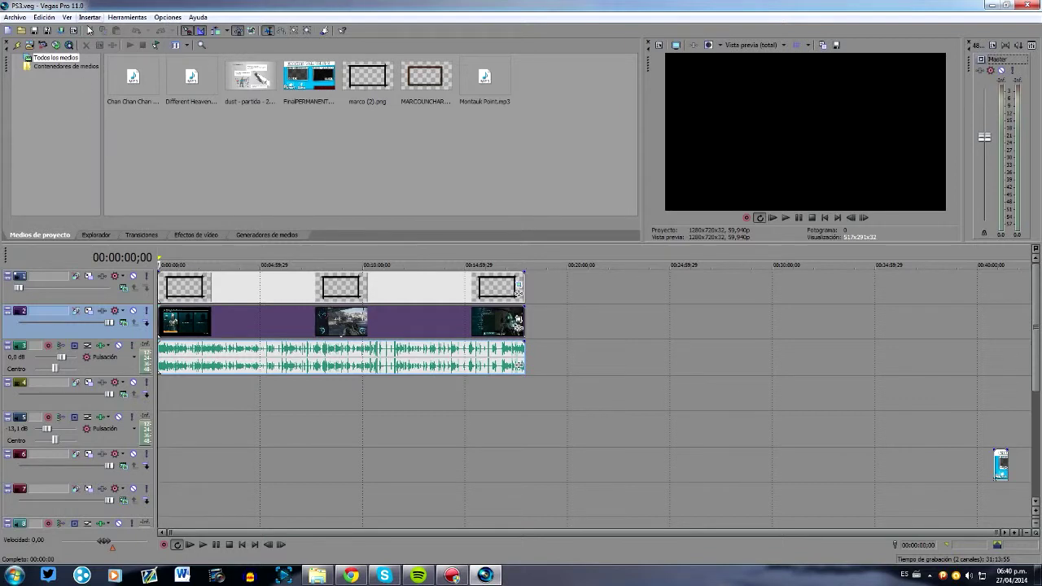
- Switch to Windows Explorer, go to the VIDEOS folder on drive E:, and examine the details of the Uncharted and dust recordings
left_click(495, 579)
left_click(495, 579)
left_click(330, 579)
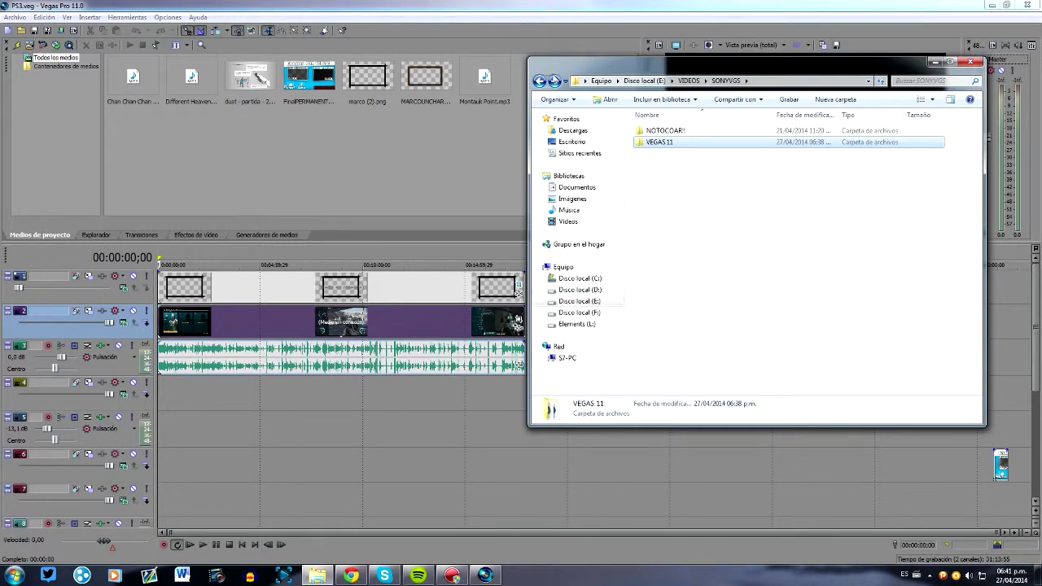
left_click(540, 81)
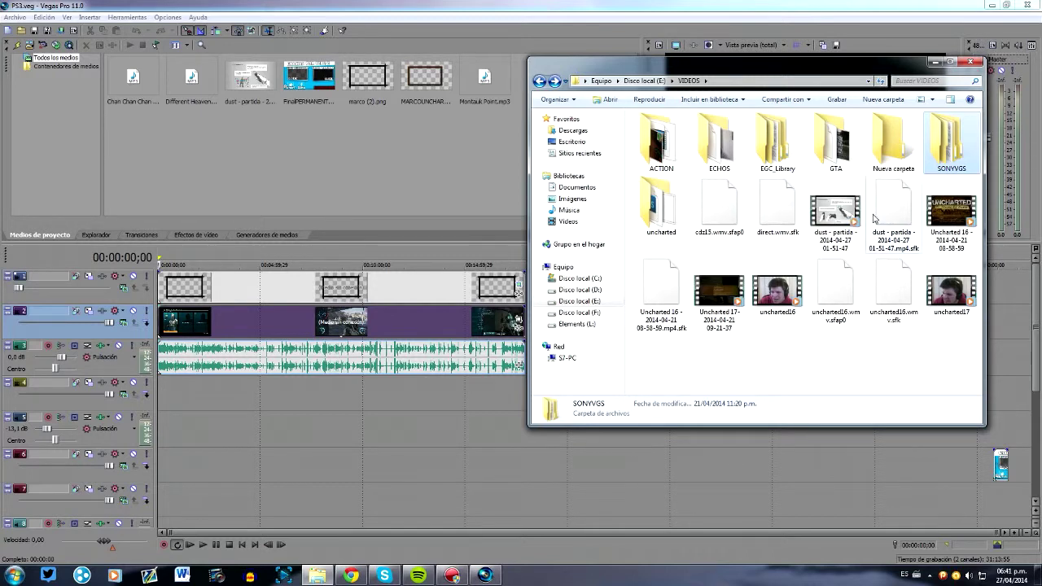
left_click(768, 302)
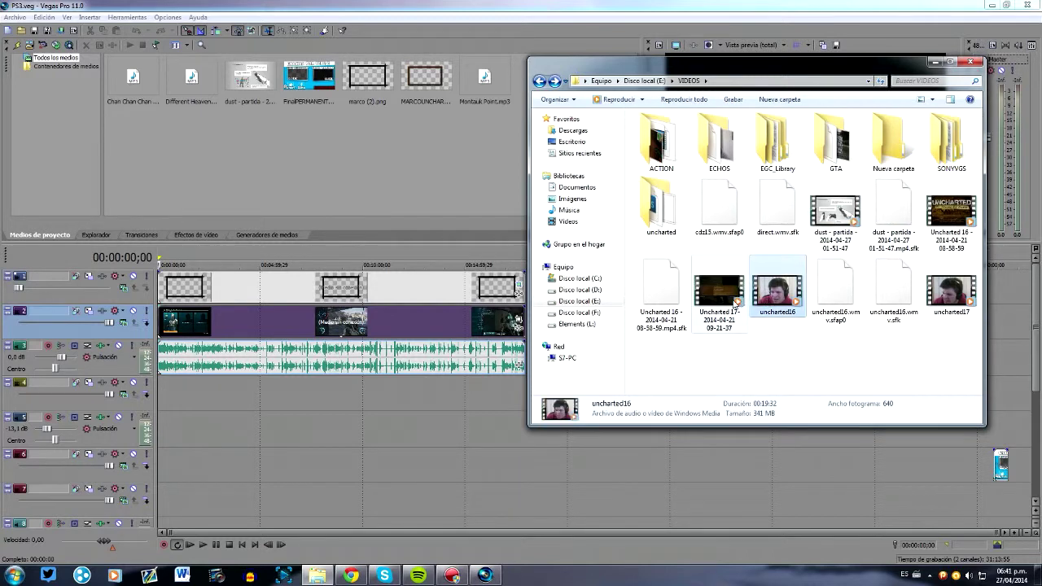
left_click(720, 297)
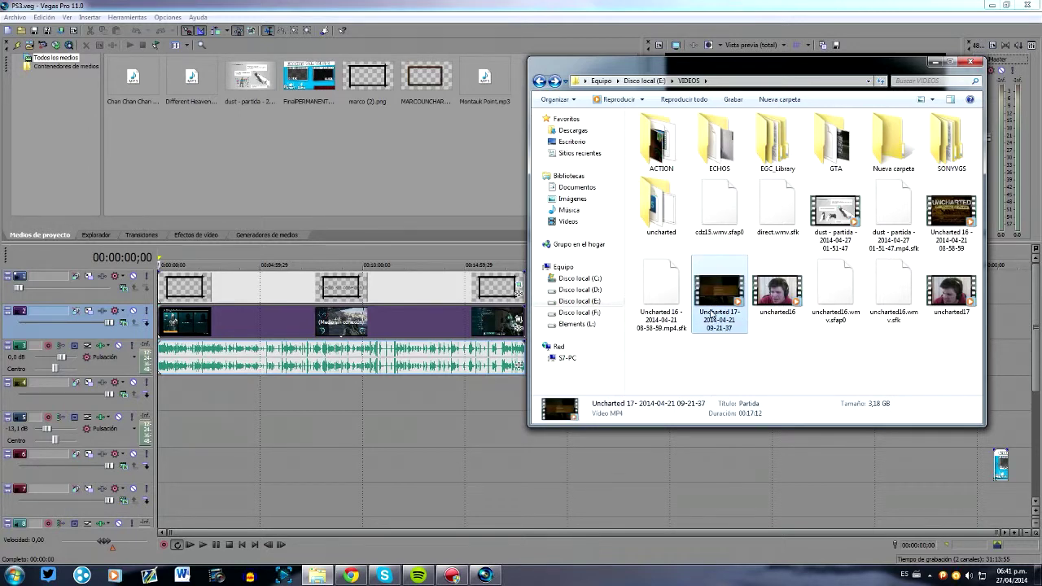
left_click(711, 370)
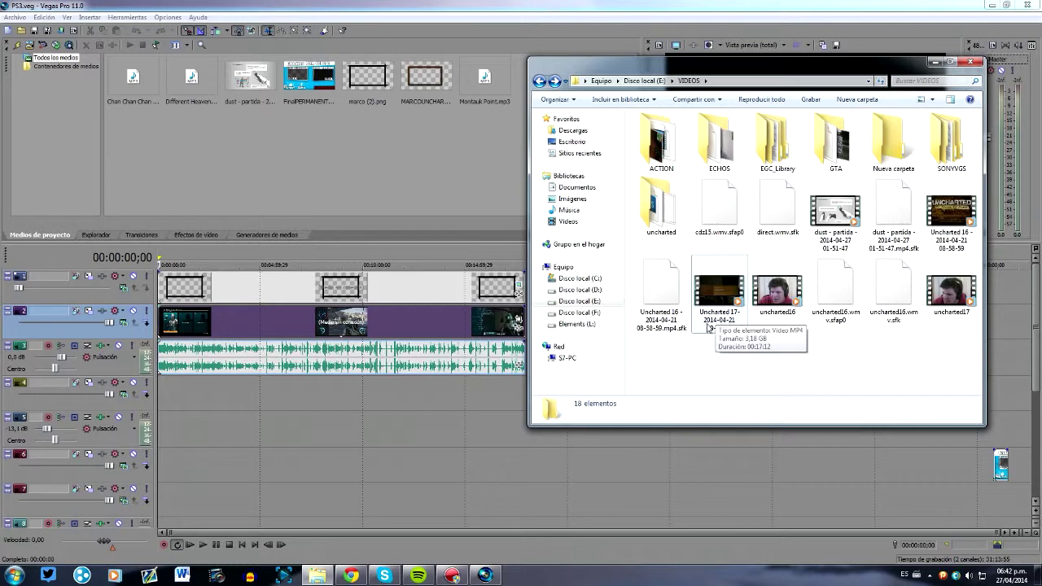
left_click(717, 332)
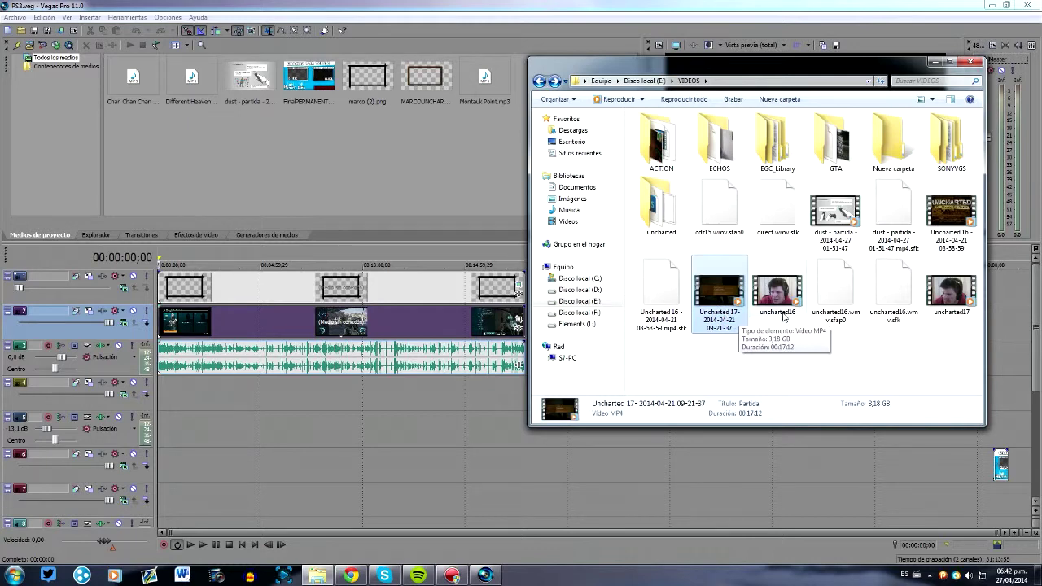
left_click(953, 243)
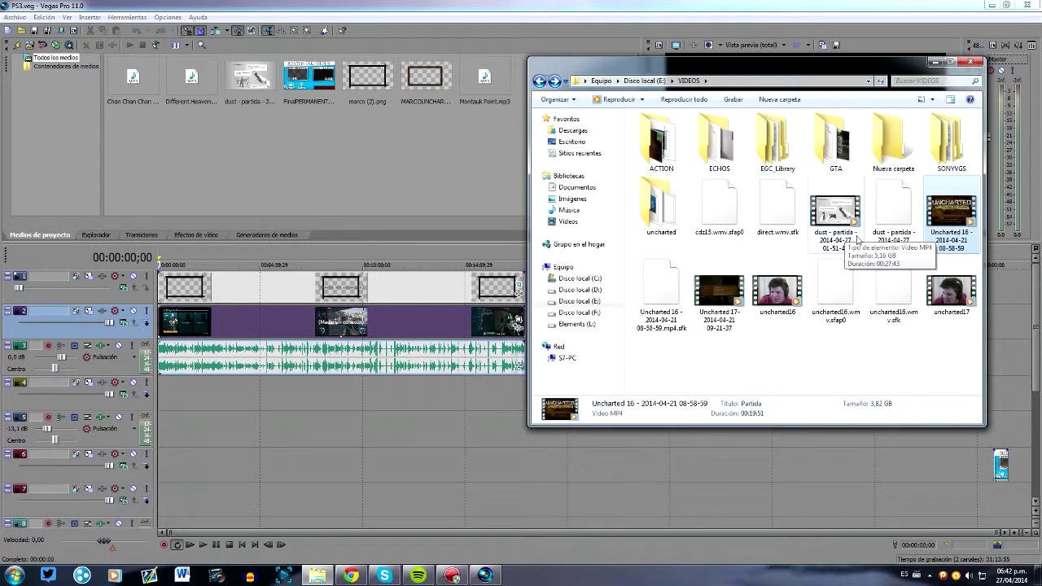
left_click(837, 240)
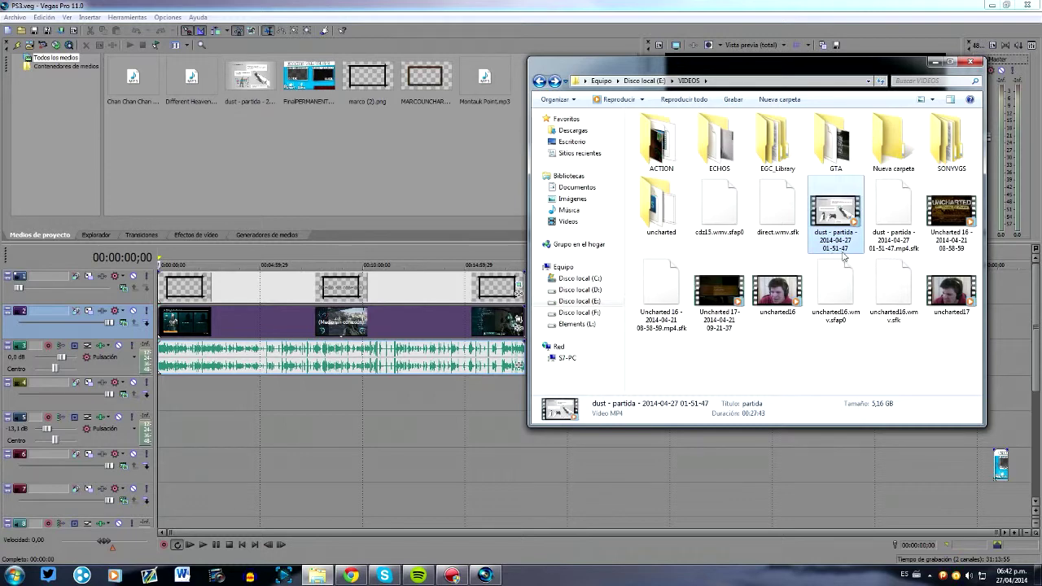
- Look through the ACTION and ECHOS subfolders of VIDEOS to review the recorded clips
double_click(670, 159)
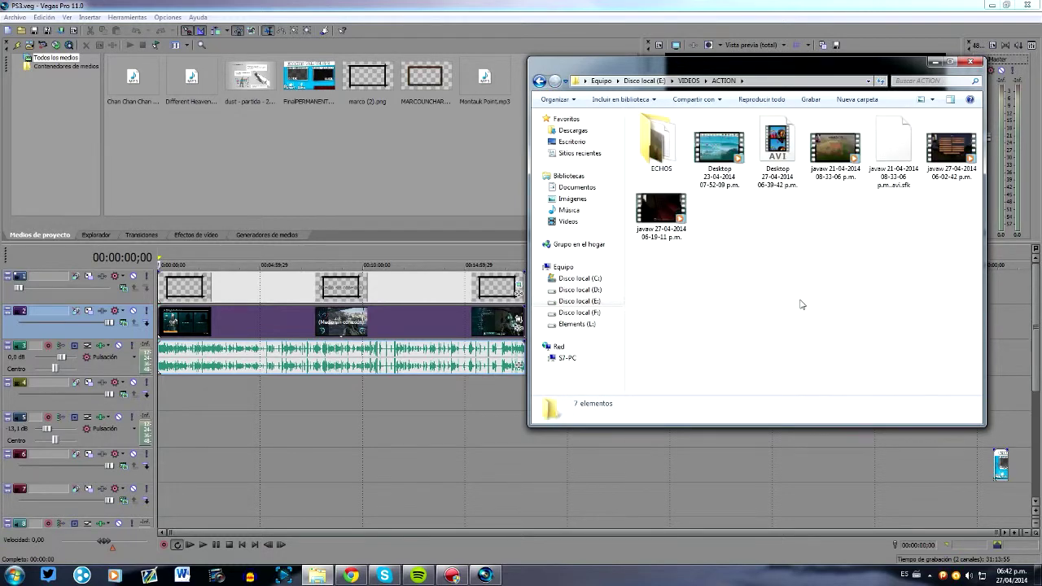
key("BackSpace")
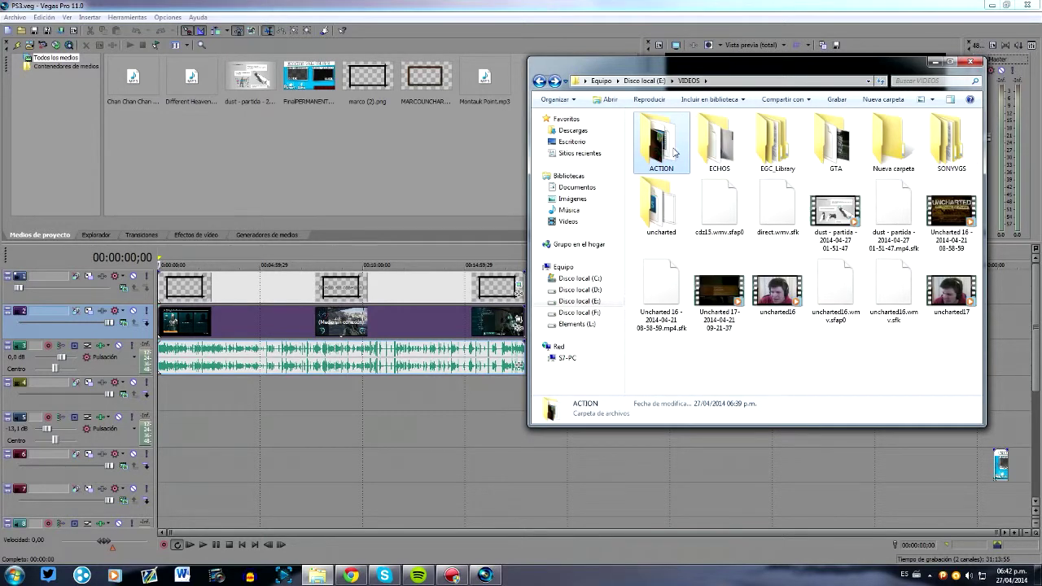
double_click(671, 150)
key("BackSpace")
double_click(705, 163)
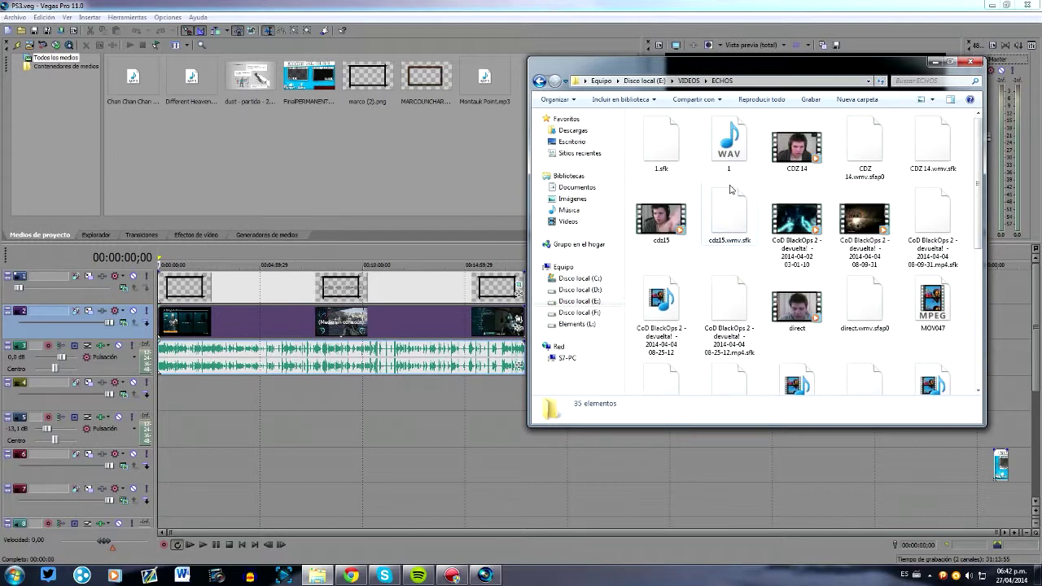
scroll(835, 277, "down", 4)
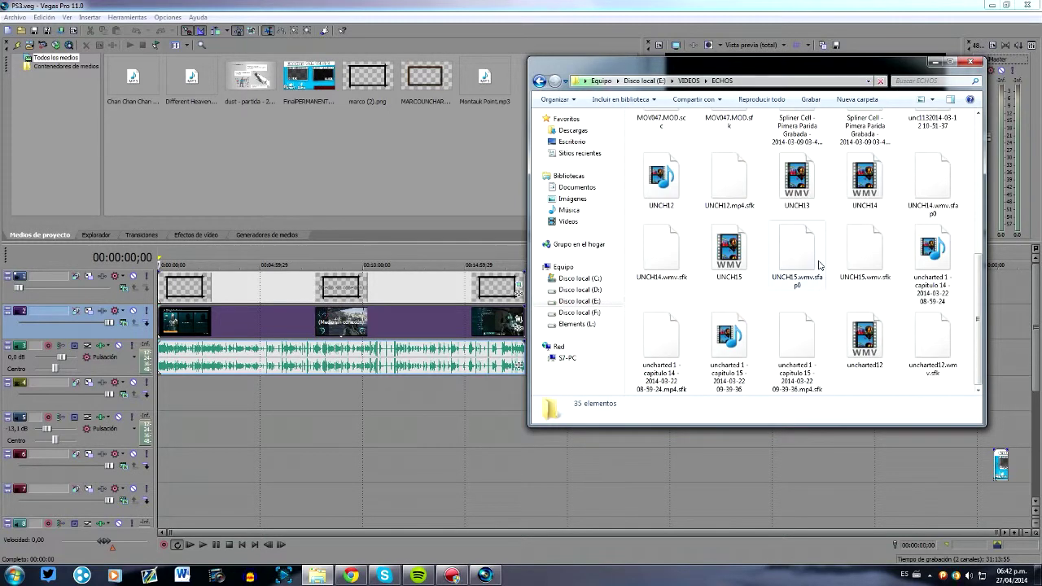
key("BackSpace")
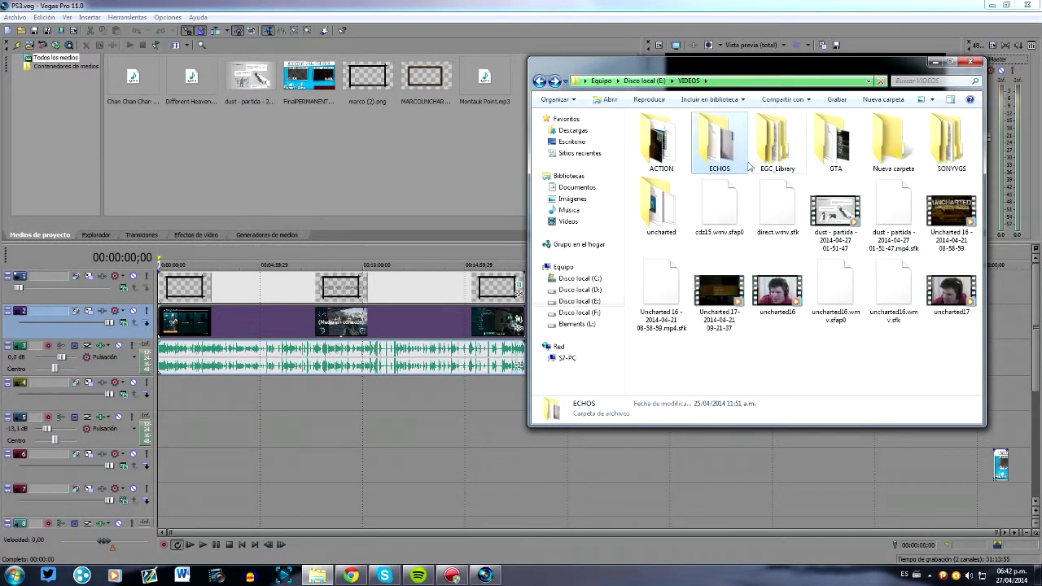
double_click(745, 159)
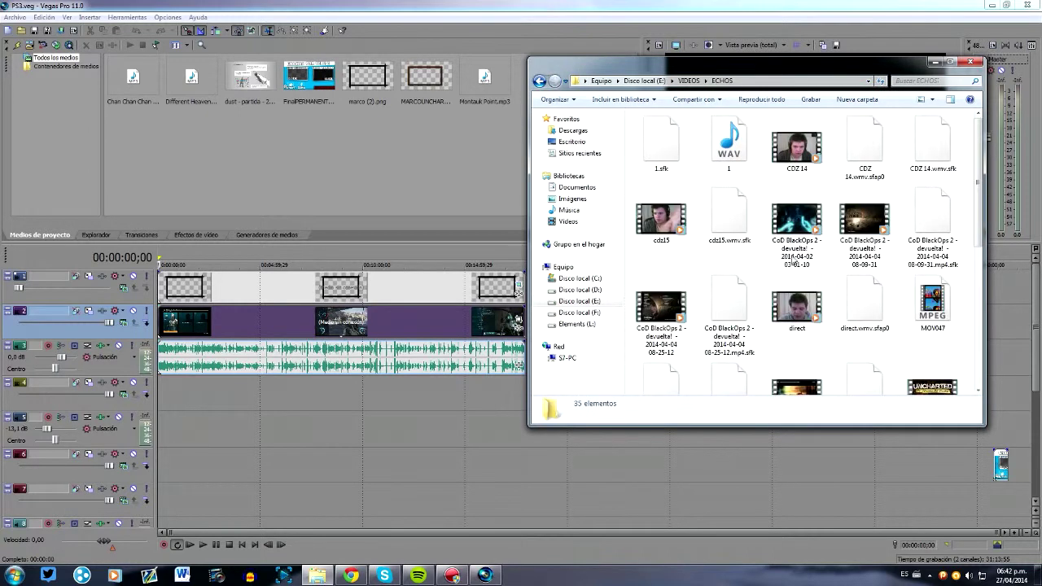
key("BackSpace")
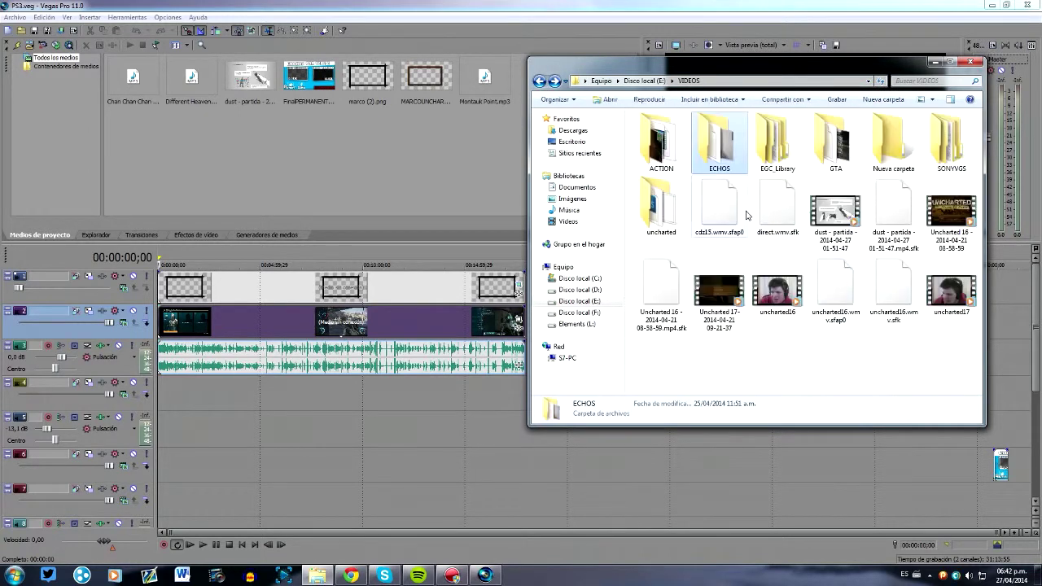
- Look inside the GTA and uncharted subfolders of VIDEOS, returning to VIDEOS after each
double_click(832, 159)
key("BackSpace")
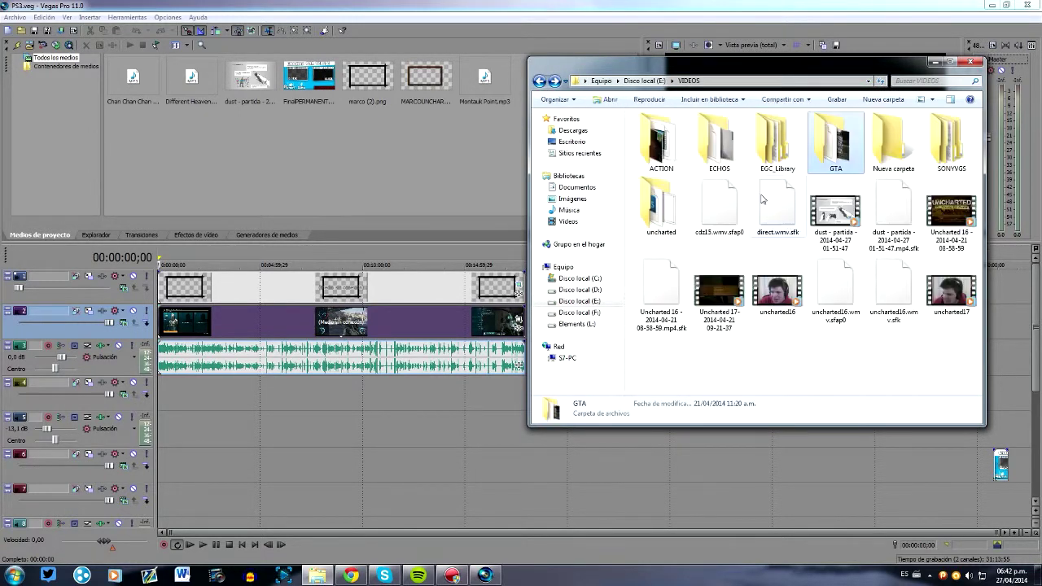
key("Return")
double_click(660, 155)
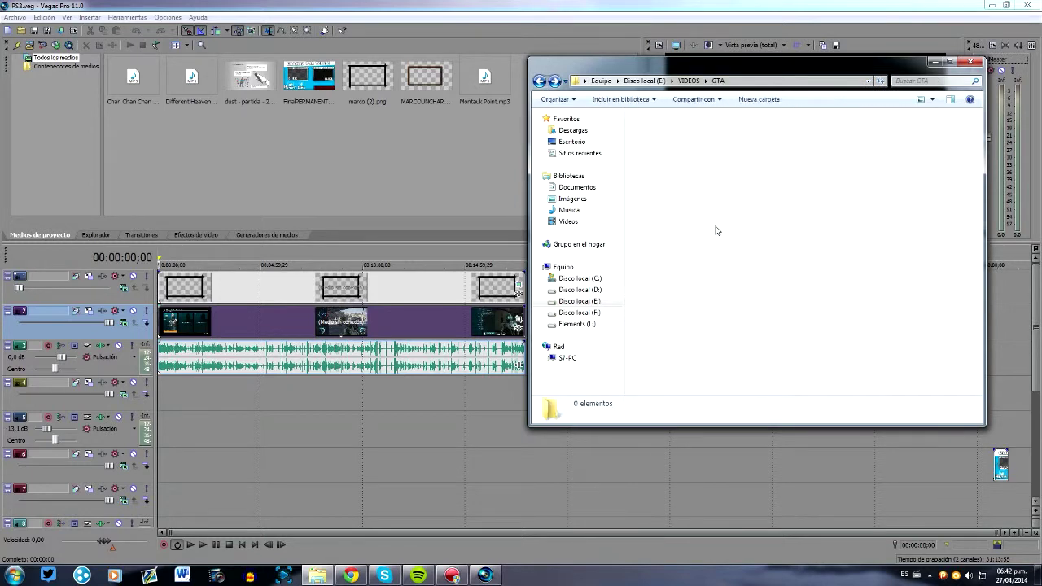
key("BackSpace")
left_click(785, 199)
left_click(741, 216)
key("BackSpace")
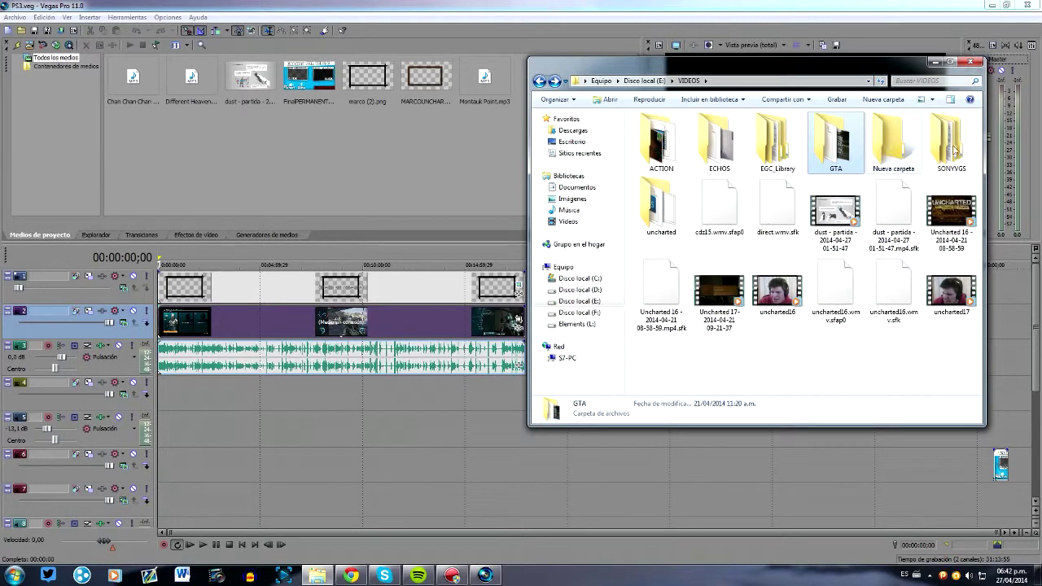
key("s")
key("u")
key("Return")
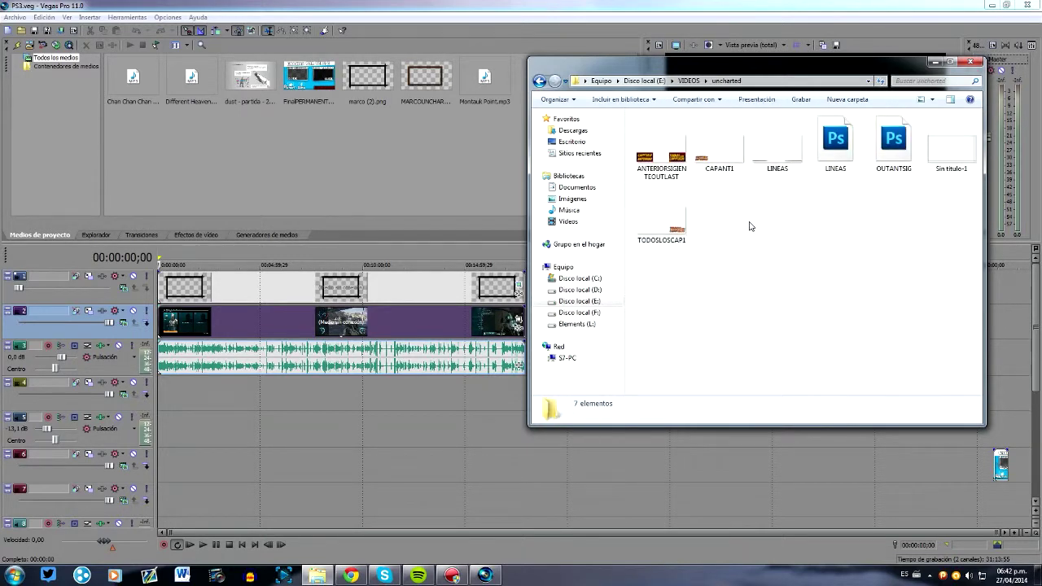
key("BackSpace")
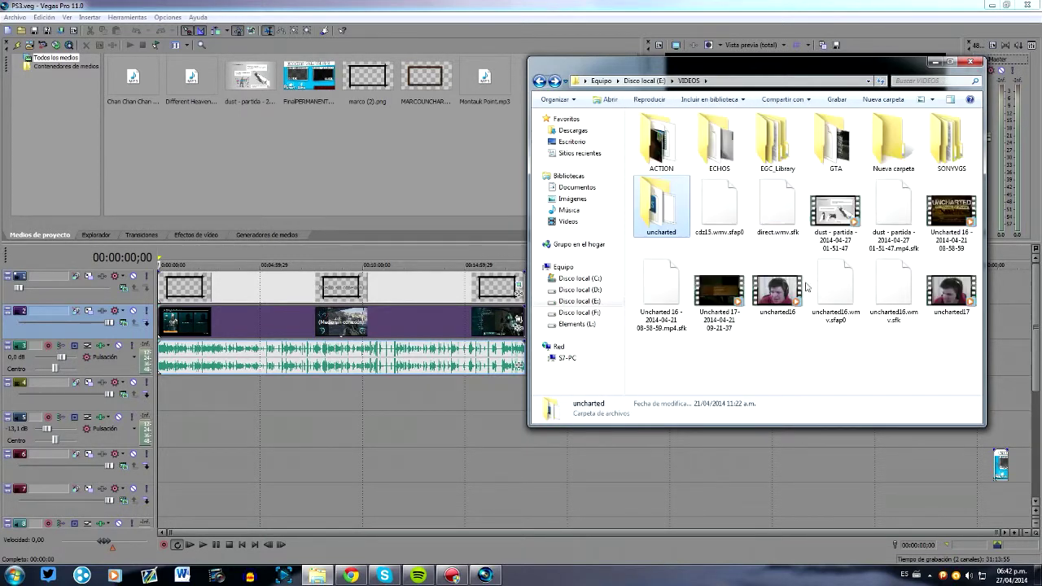
- Open the Listos folder on the Elements (L:) drive and examine the ACTIVIDADES and VLOGS videos in its ECHOS subfolder
left_click(578, 324)
double_click(863, 143)
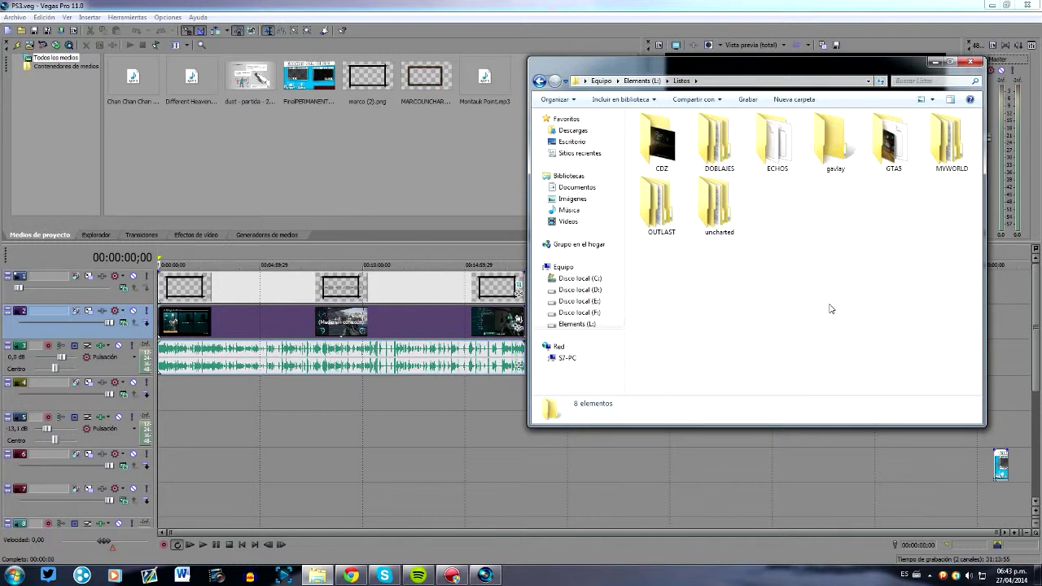
left_click_drag(826, 259, 806, 354)
double_click(783, 167)
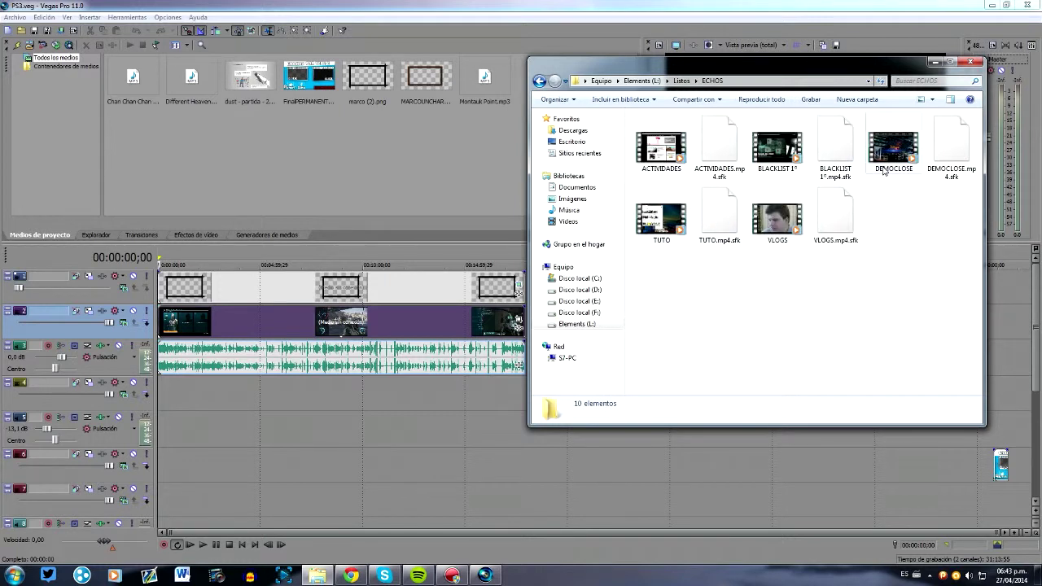
left_click(793, 172)
left_click(775, 192)
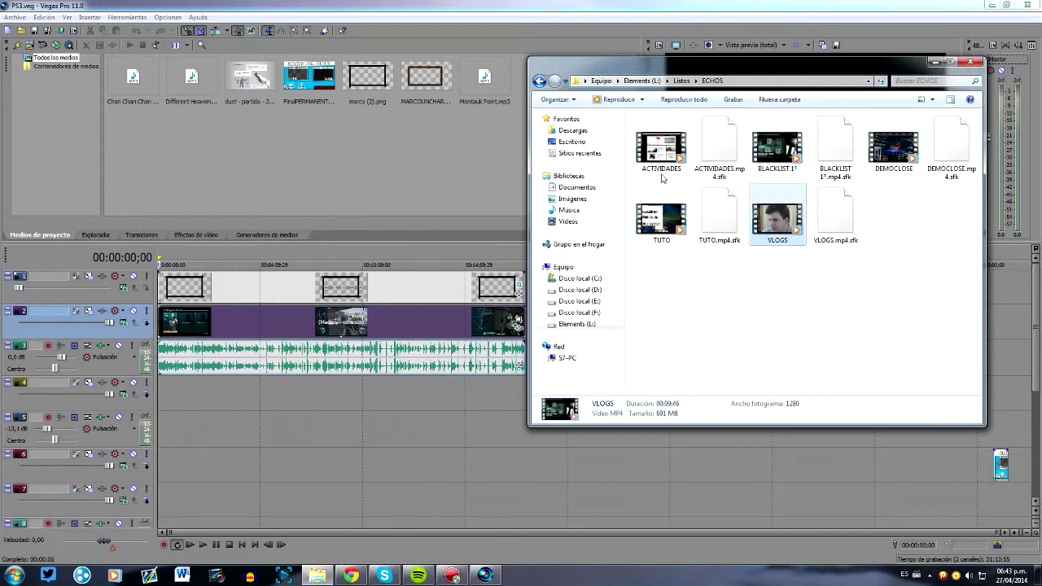
left_click(663, 167)
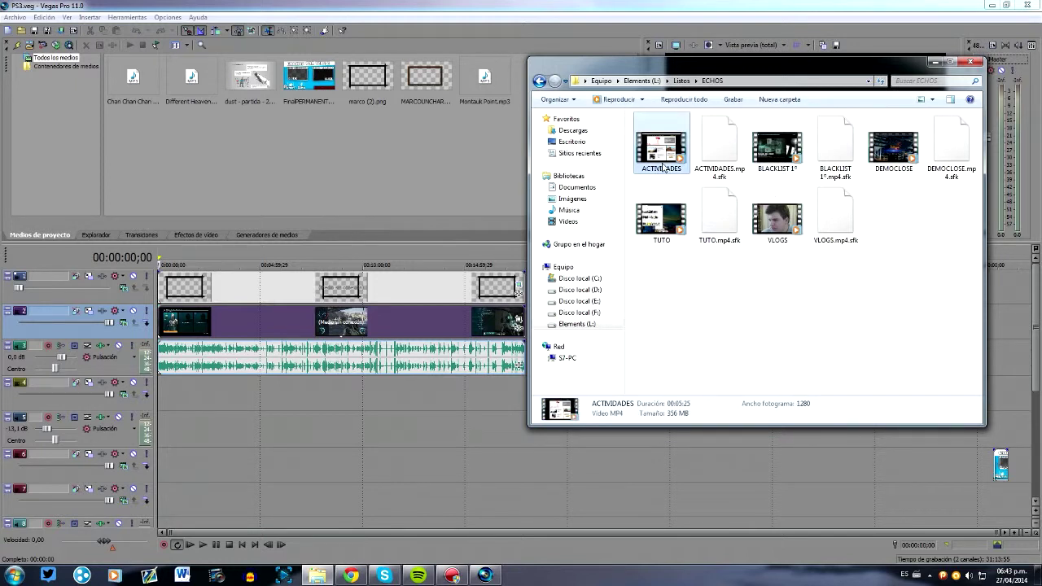
left_click(779, 236)
key("BackSpace")
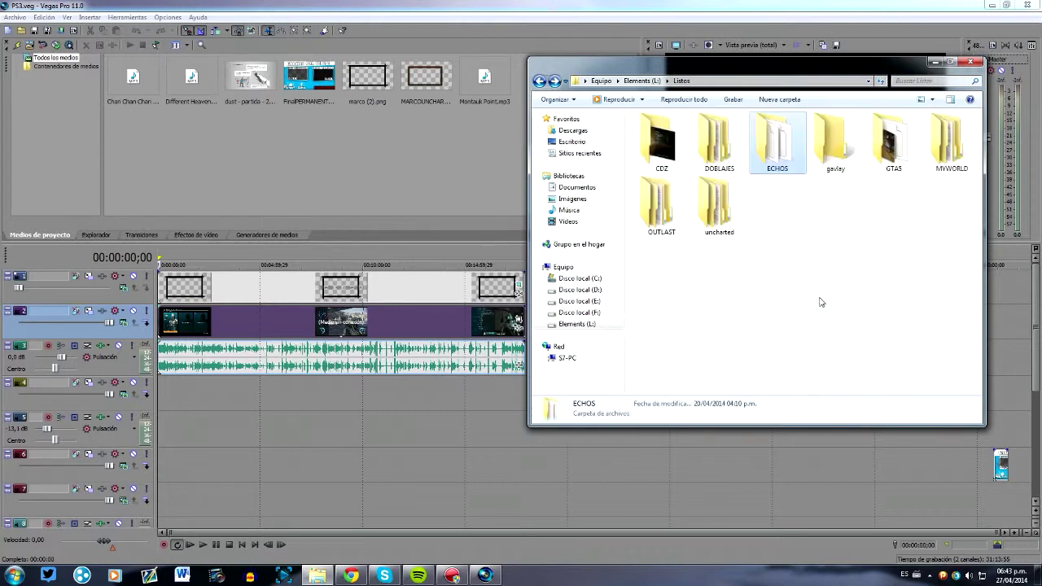
- Look inside the DOBLAJES and CDZ folders of Listos, including the ECHOS subfolder of CDZ
double_click(708, 167)
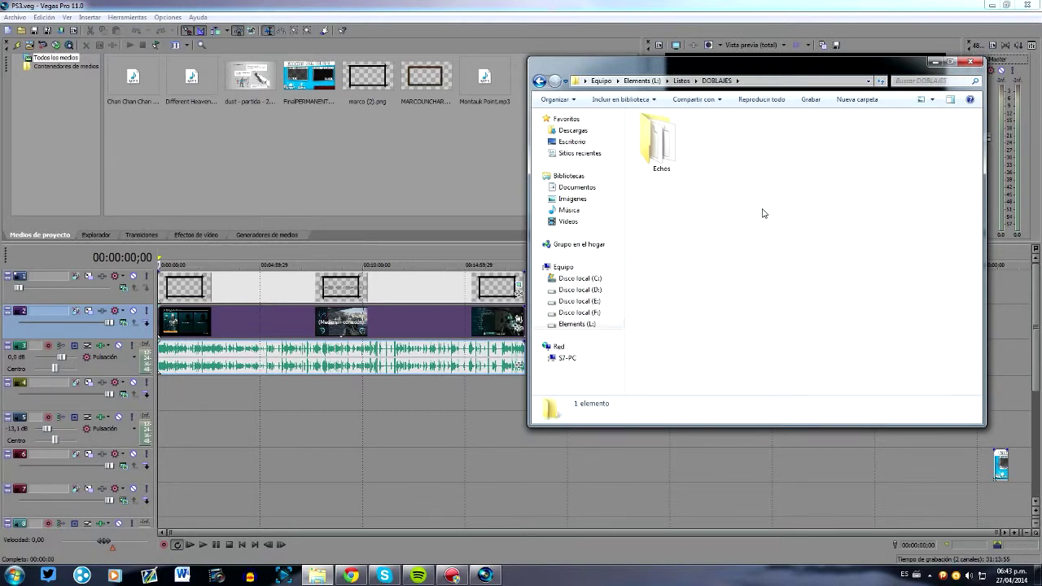
key("BackSpace")
double_click(666, 147)
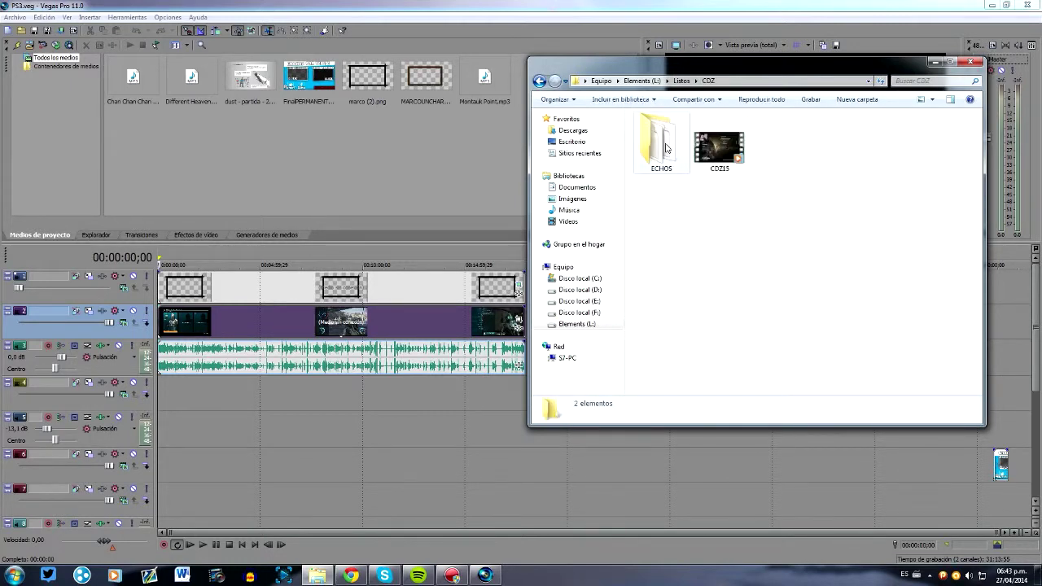
left_click(723, 163)
double_click(655, 155)
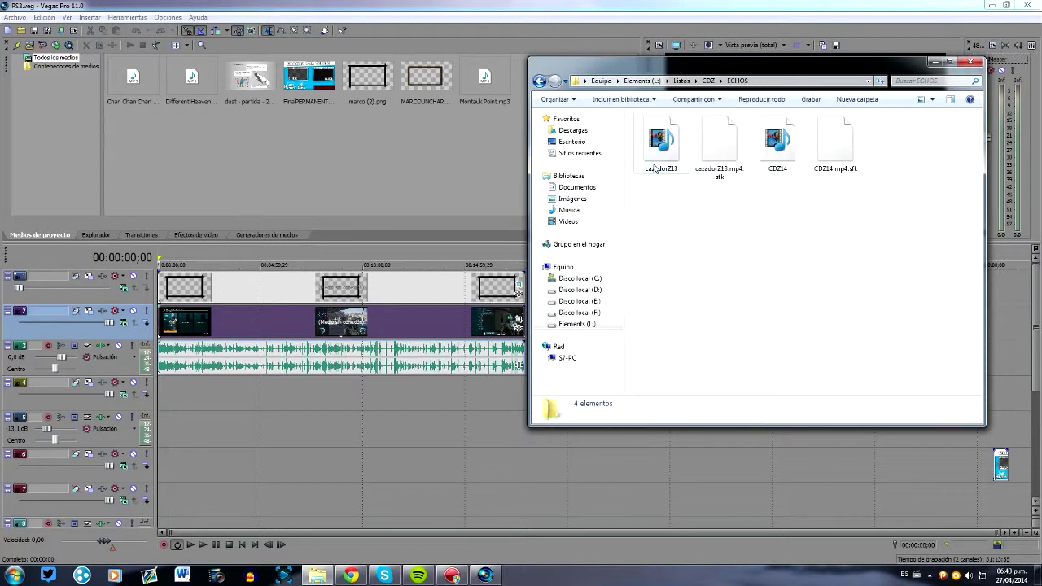
key("BackSpace")
key("BackSpace")
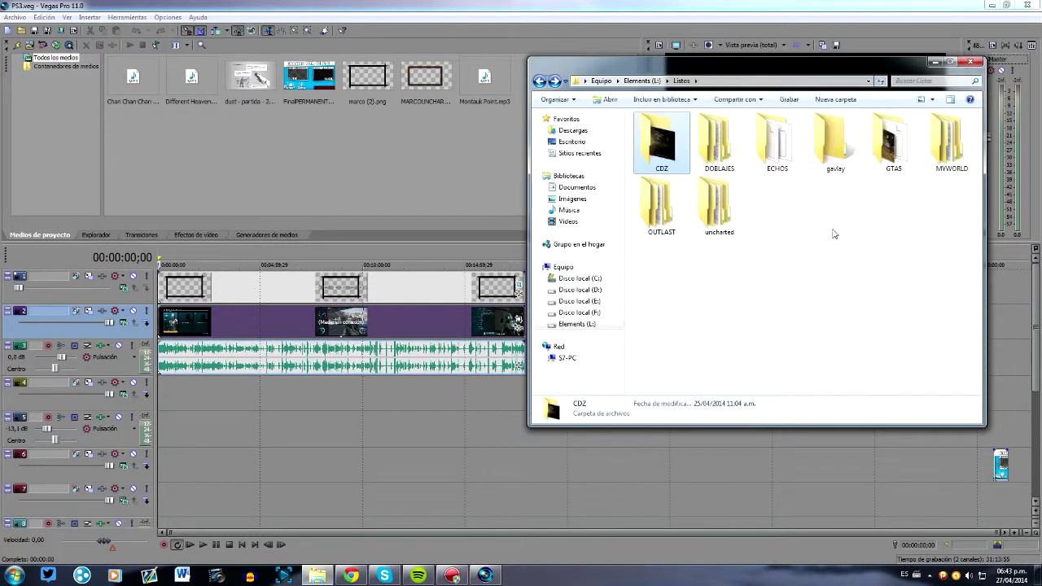
- Look inside the GTA5 and MYWORLD folders of Listos
left_click(894, 164)
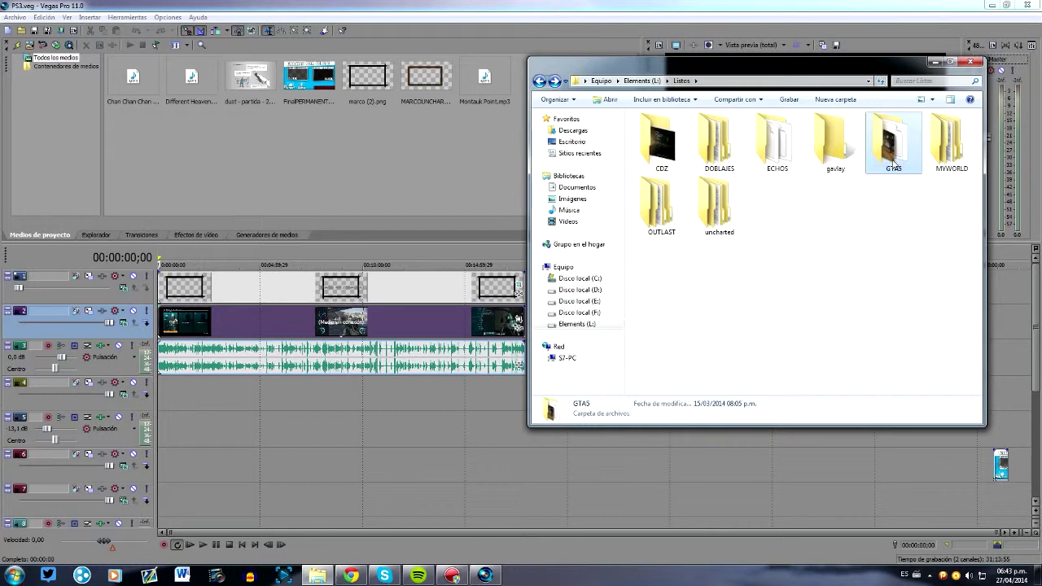
double_click(892, 165)
key("BackSpace")
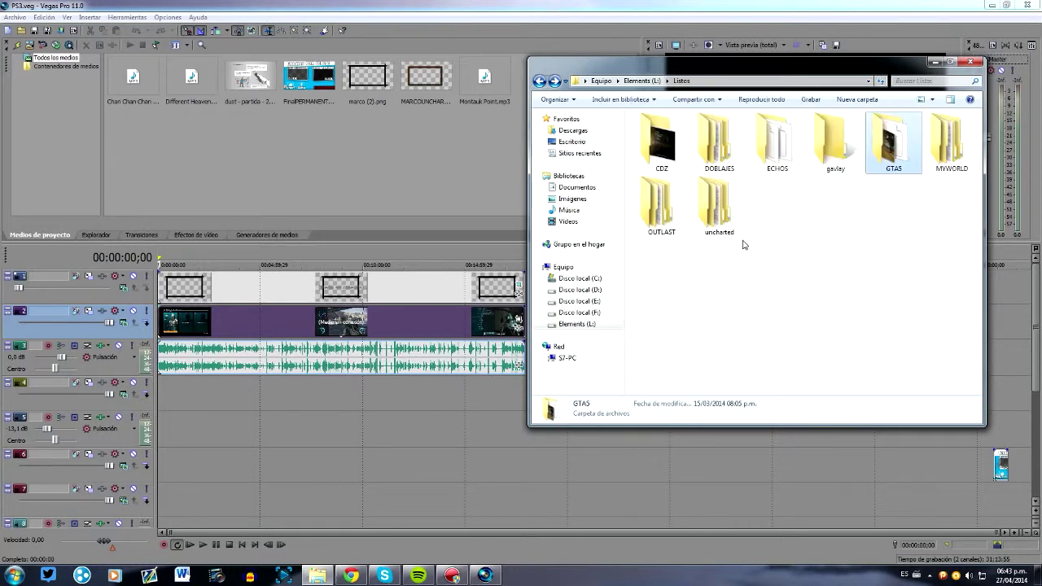
double_click(942, 167)
key("BackSpace")
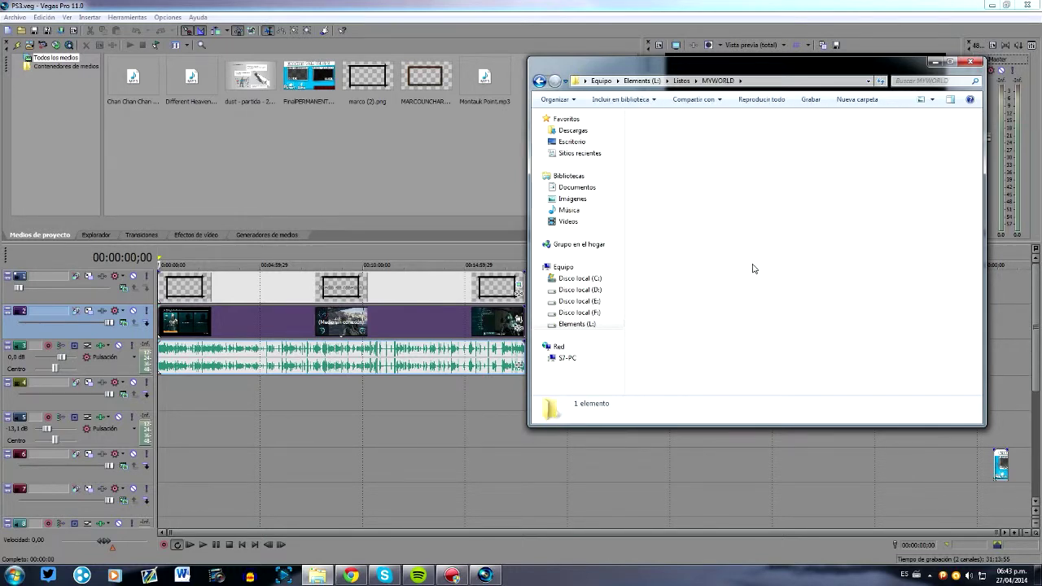
- Look inside the OUTLAST and uncharted folders of Listos and return to the root of the Elements (L:) drive
double_click(675, 228)
key("BackSpace")
double_click(725, 228)
key("BackSpace")
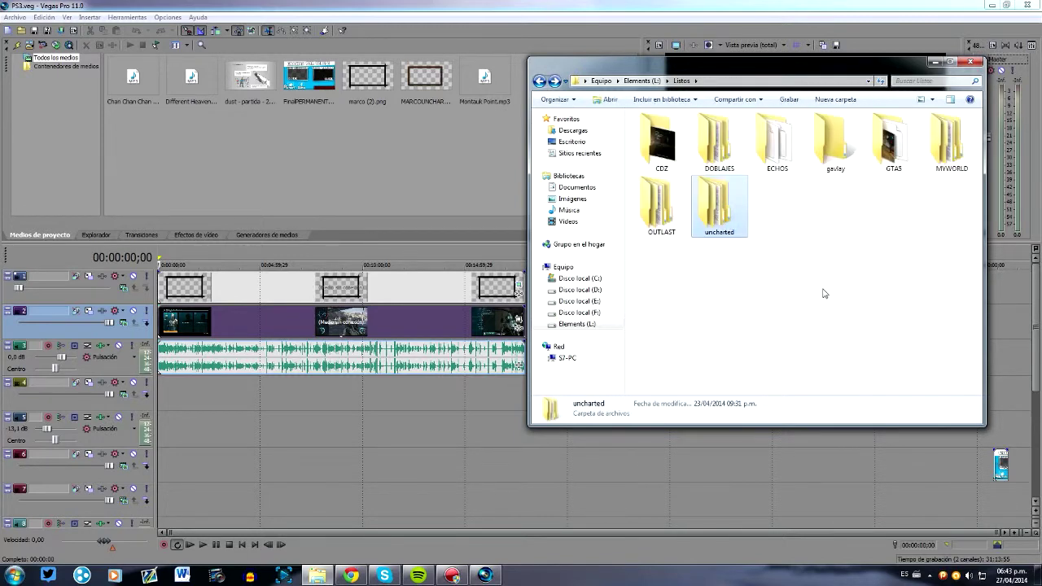
key("BackSpace")
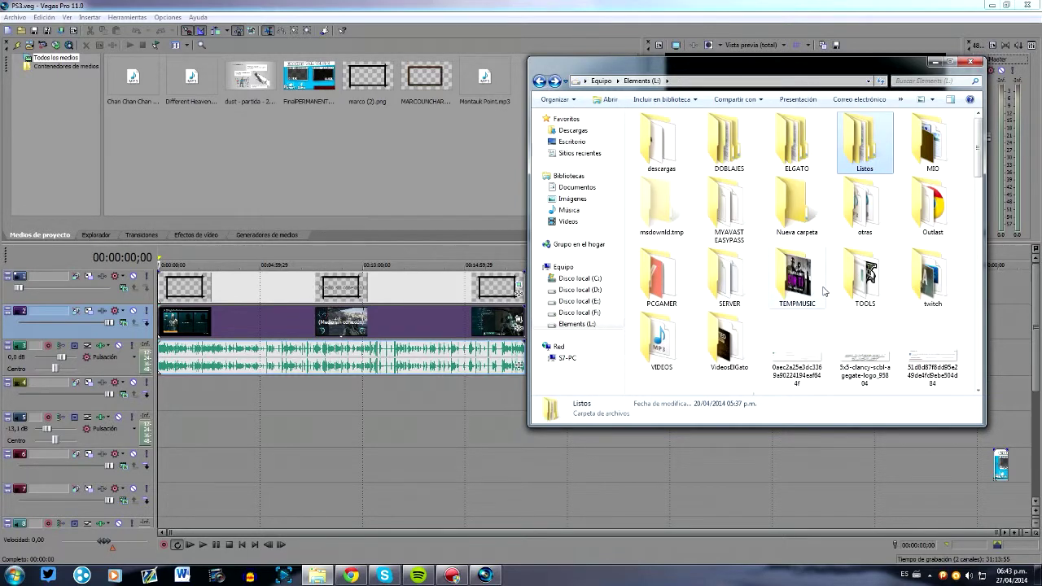
- Open SONYVGS in the VIDEOS folder of Disco local (E:) and examine the project files in its NOTOCOAR!! subfolder
left_click(579, 301)
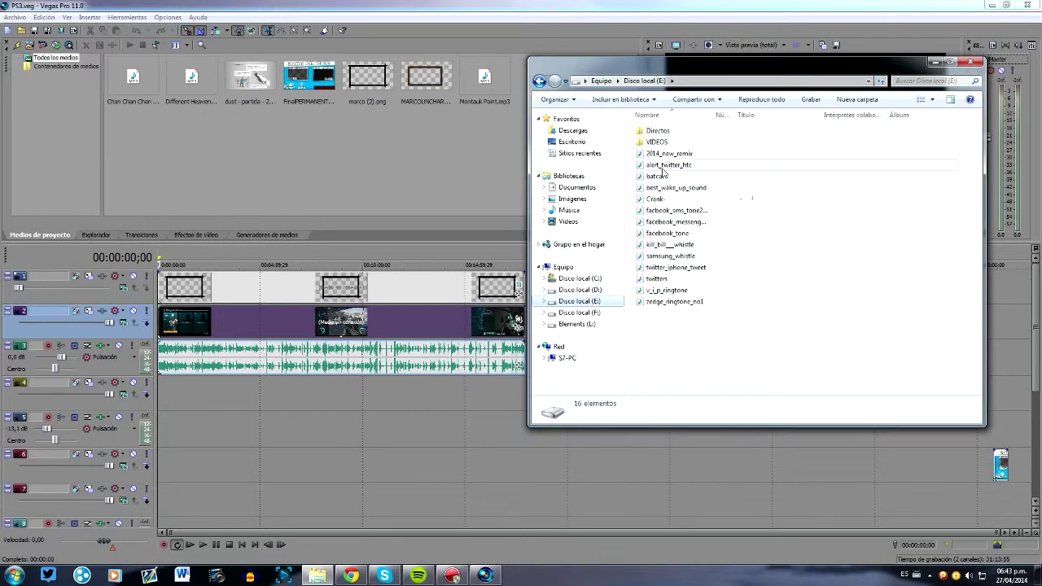
double_click(656, 141)
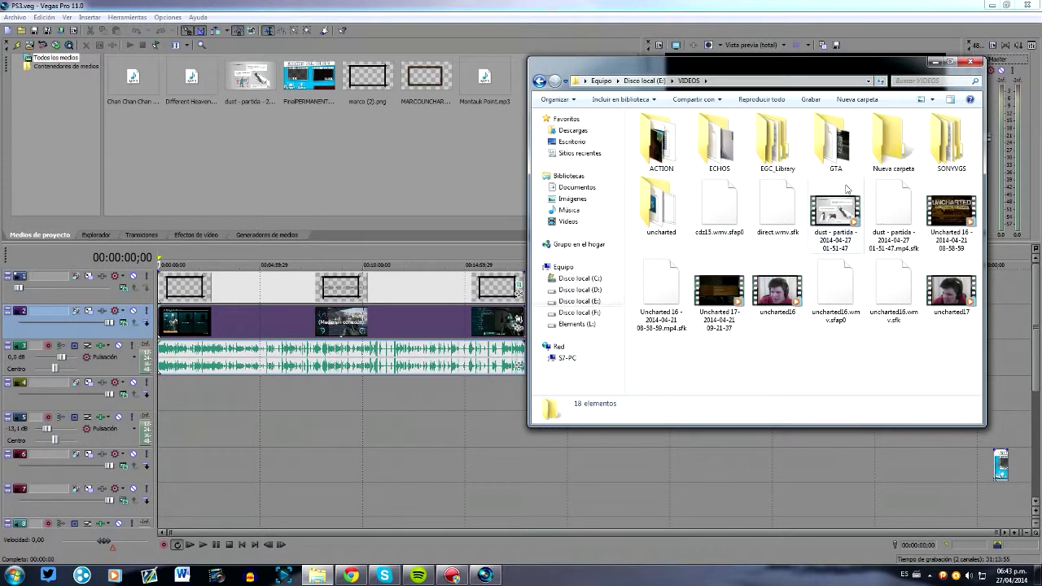
double_click(931, 168)
key("alt+Left")
double_click(971, 164)
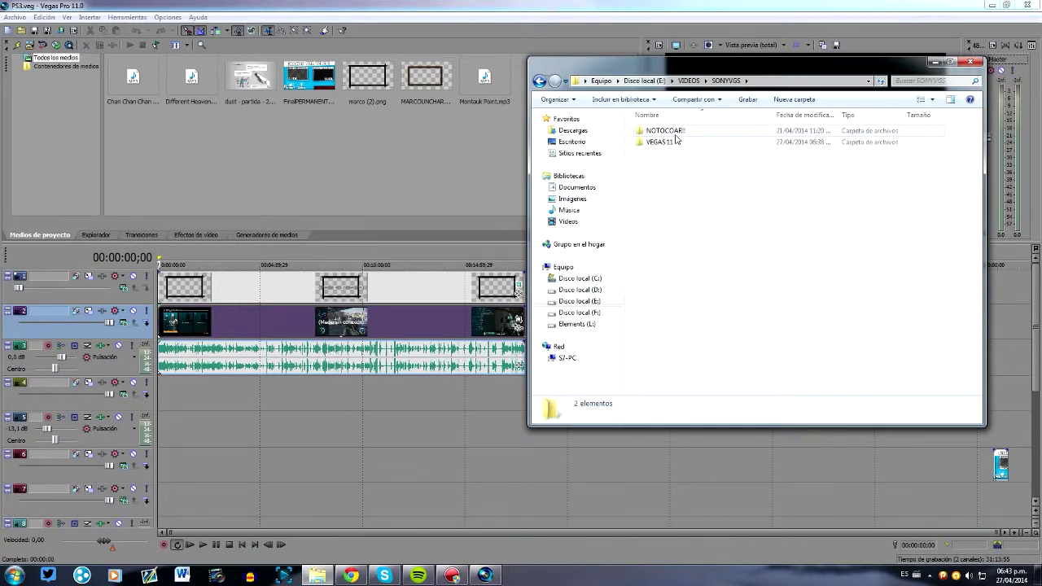
double_click(679, 131)
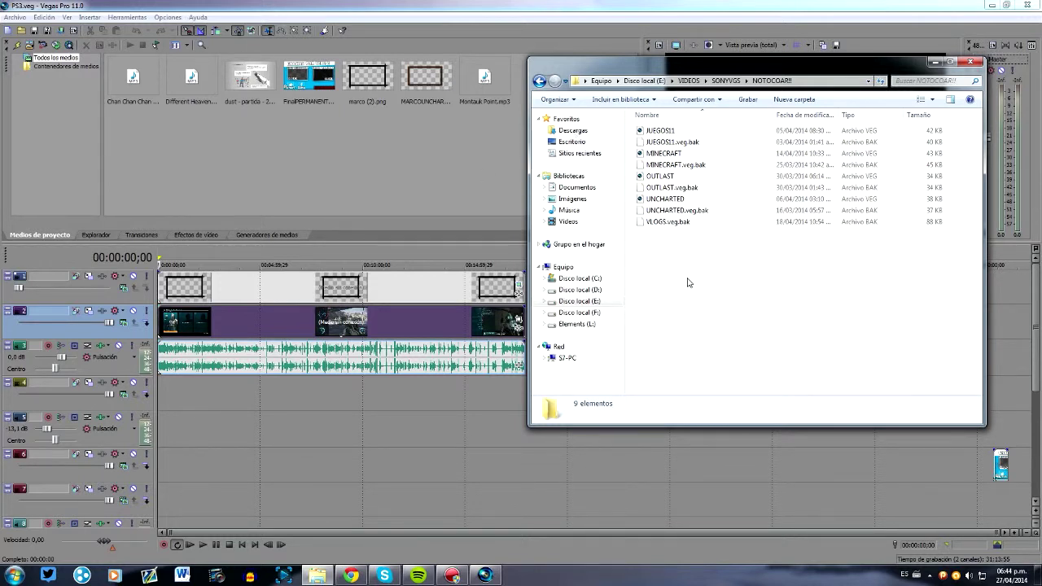
key("alt+Left")
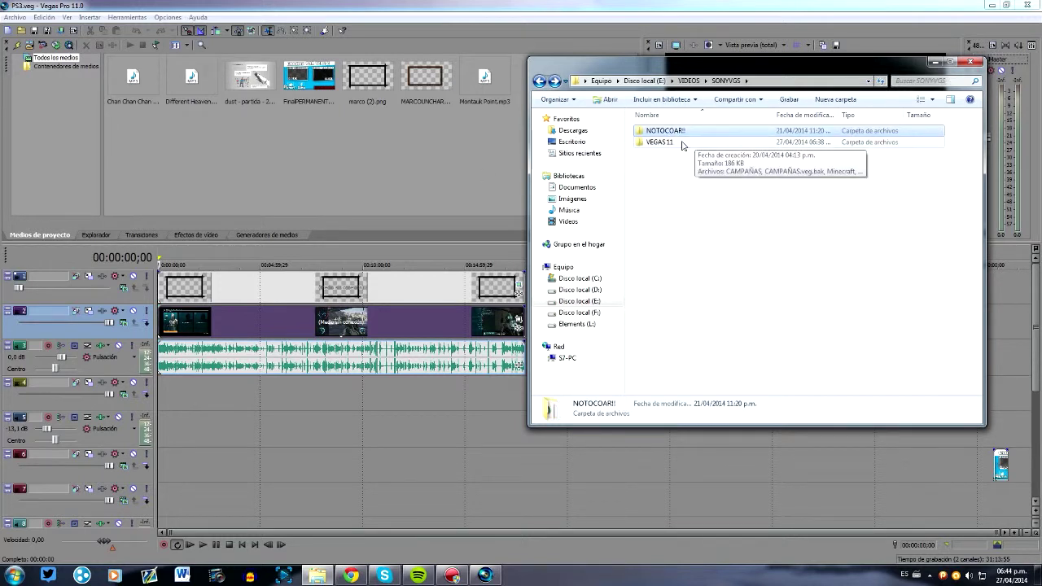
- Examine the PS3, Minecraft and CAMPAÑAS project files in the VEGAS 11 subfolder and close the file window
double_click(677, 141)
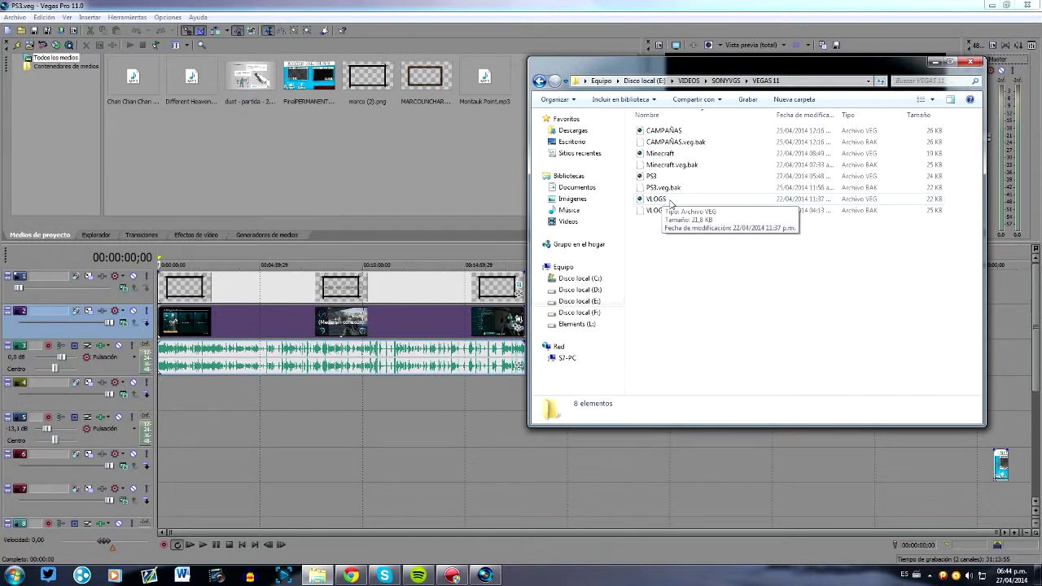
left_click(655, 178)
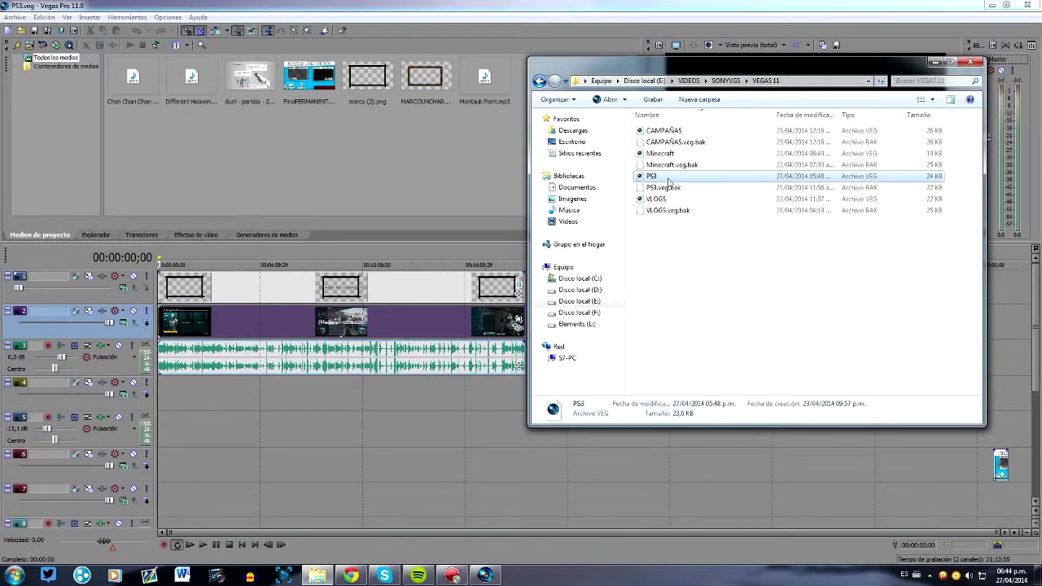
left_click(674, 155)
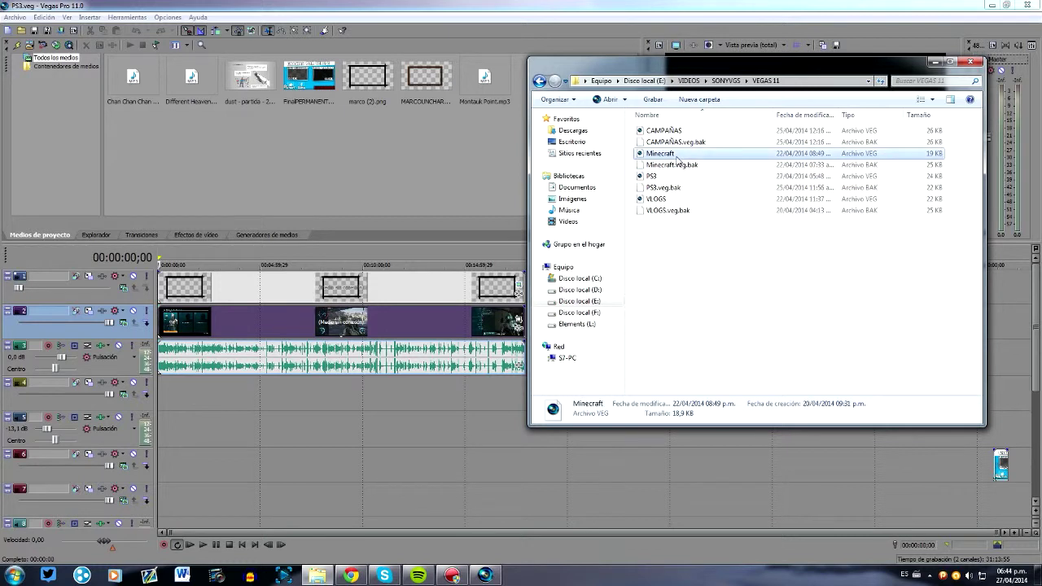
left_click(686, 132)
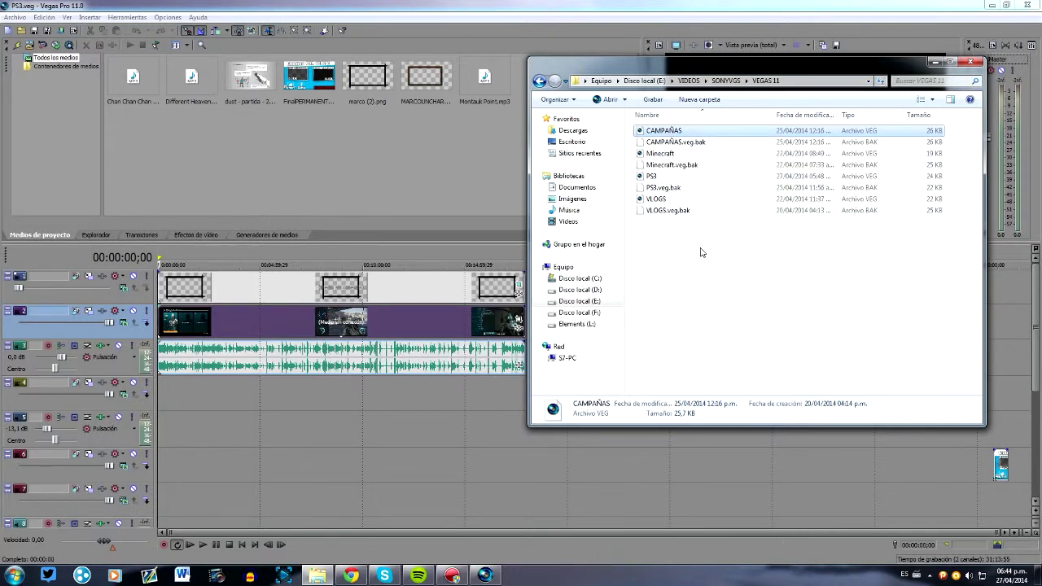
key("BackSpace")
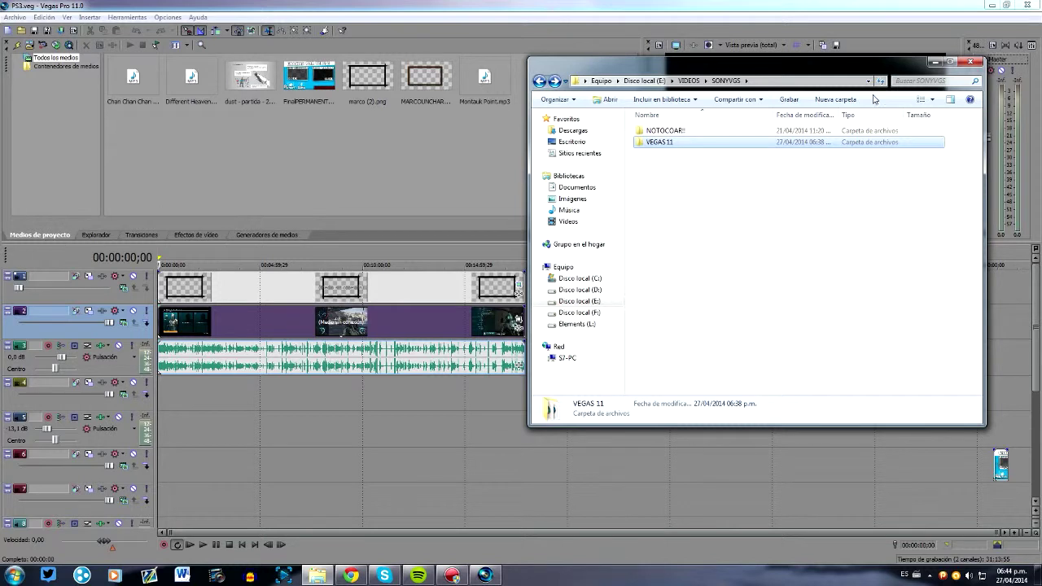
left_click(970, 62)
- Apply the properties of the "dust - partida" video event on track 2 with Reducir parpadeo de entrelazado enabled
left_click(251, 325)
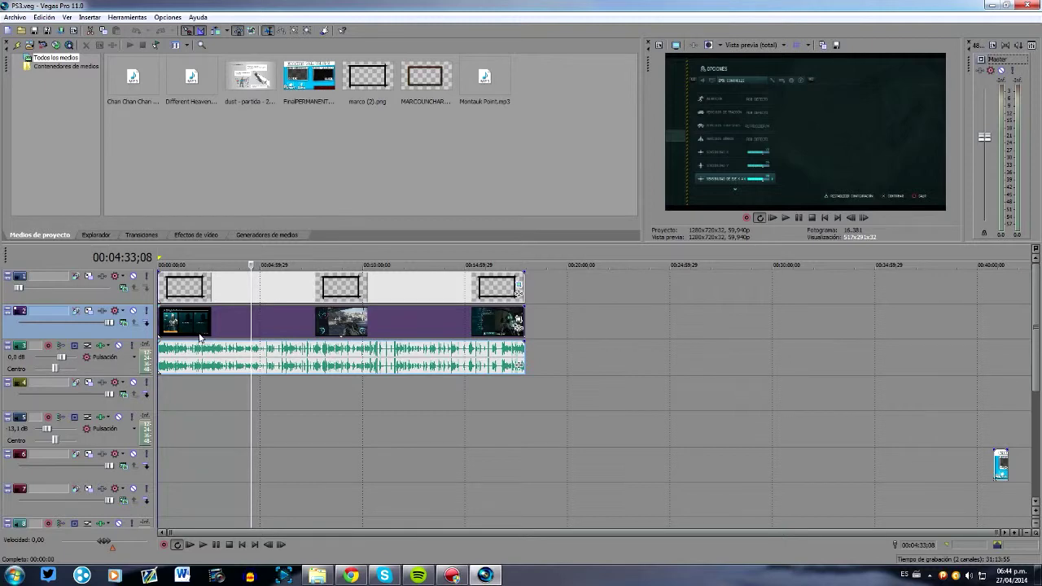
right_click(200, 337)
left_click(236, 329)
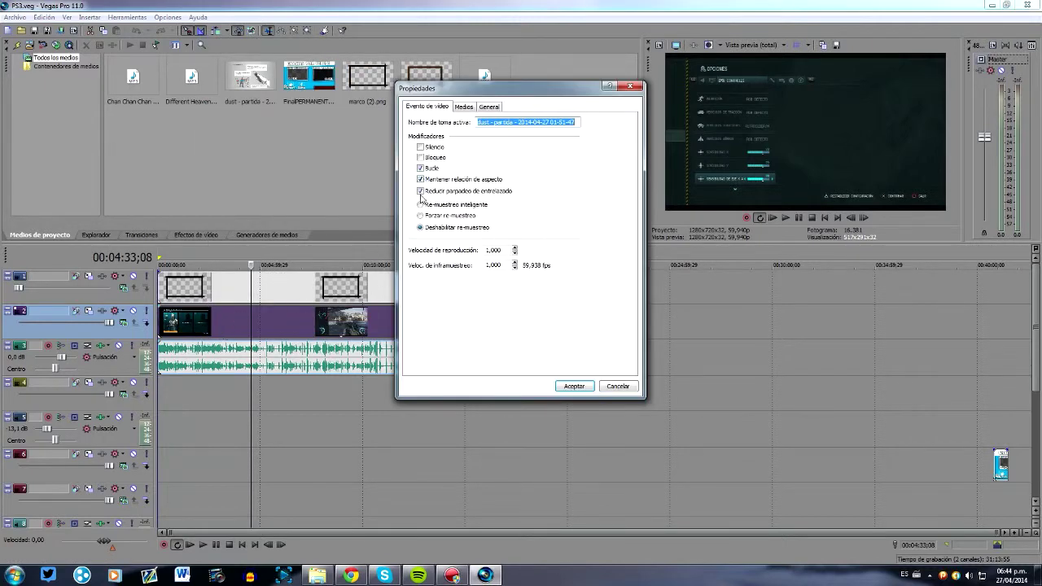
left_click(421, 191)
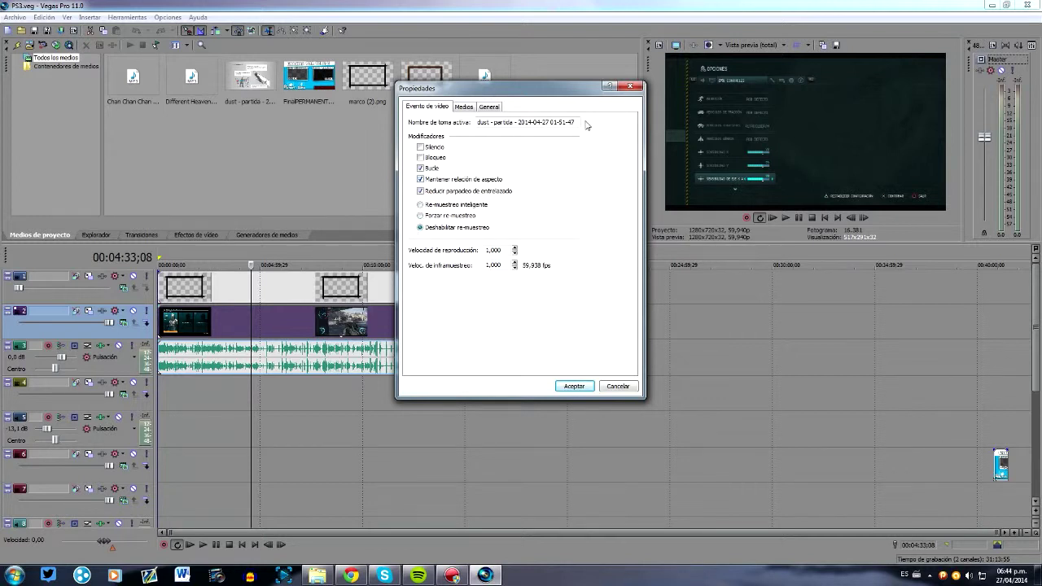
left_click(583, 388)
- Enlarge the "dust - partida" event's Pan/Crop frame to about 1458 x 820, previewing it at 00:09:03;14
left_click(517, 319)
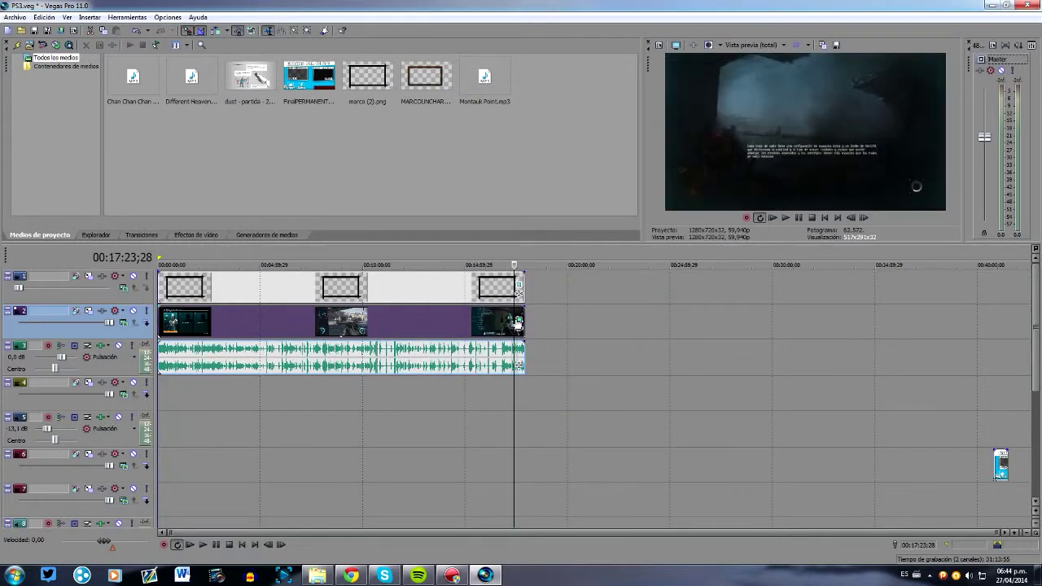
left_click(721, 153)
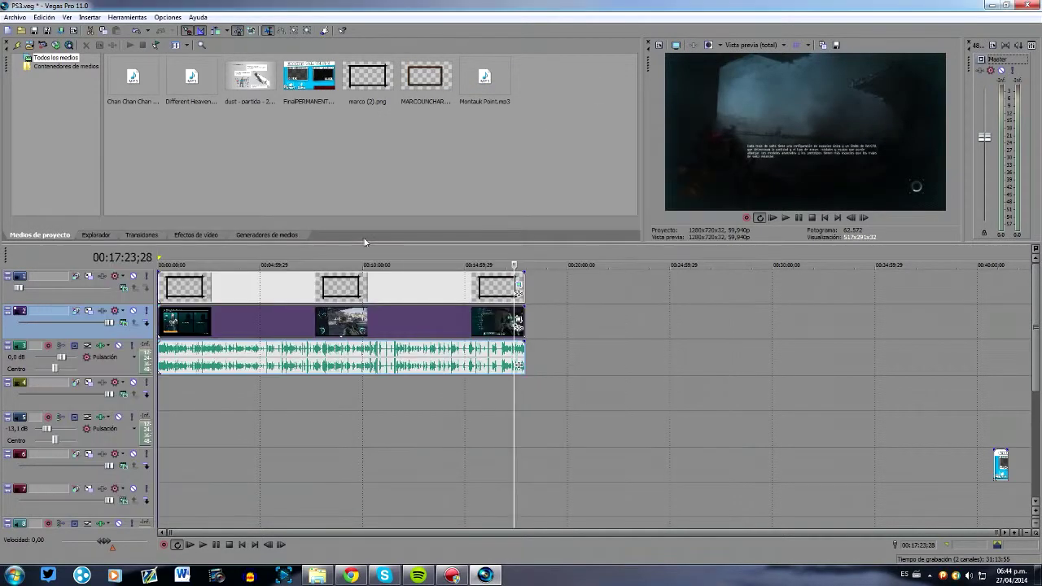
left_click(343, 262)
left_click(517, 320)
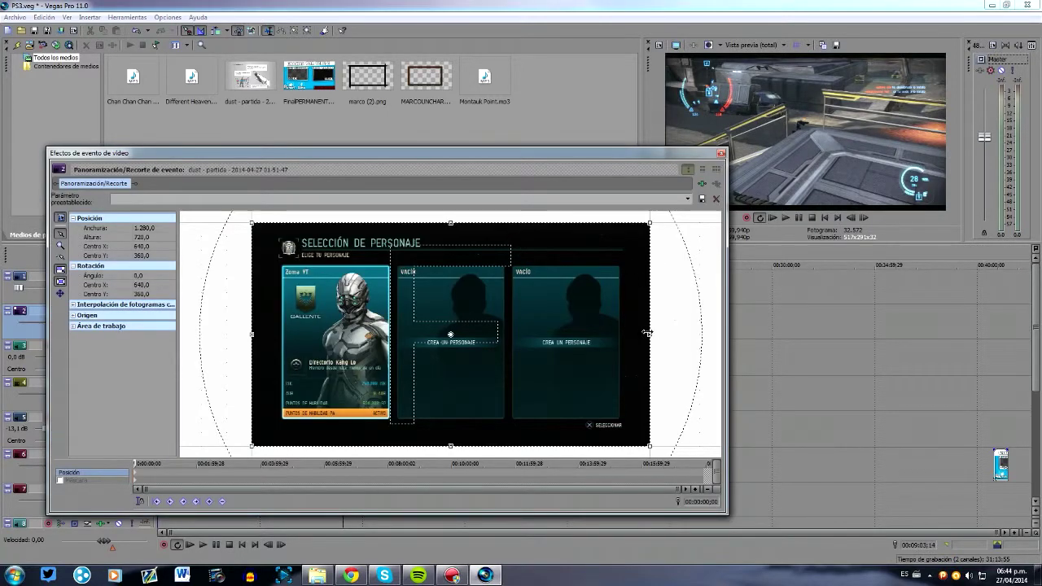
left_click_drag(649, 333, 677, 332)
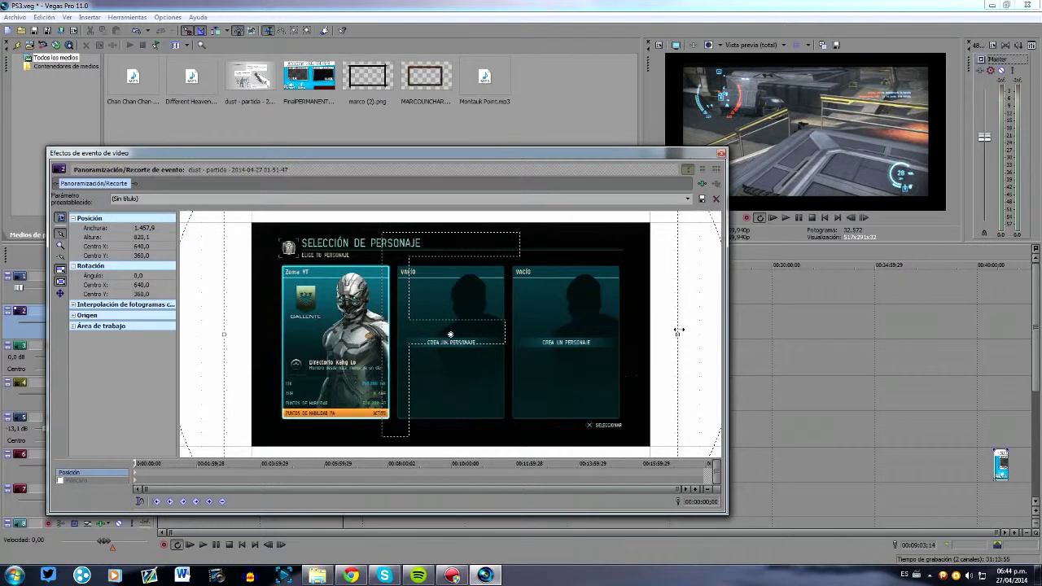
left_click(720, 155)
right_click(439, 321)
left_click(463, 315)
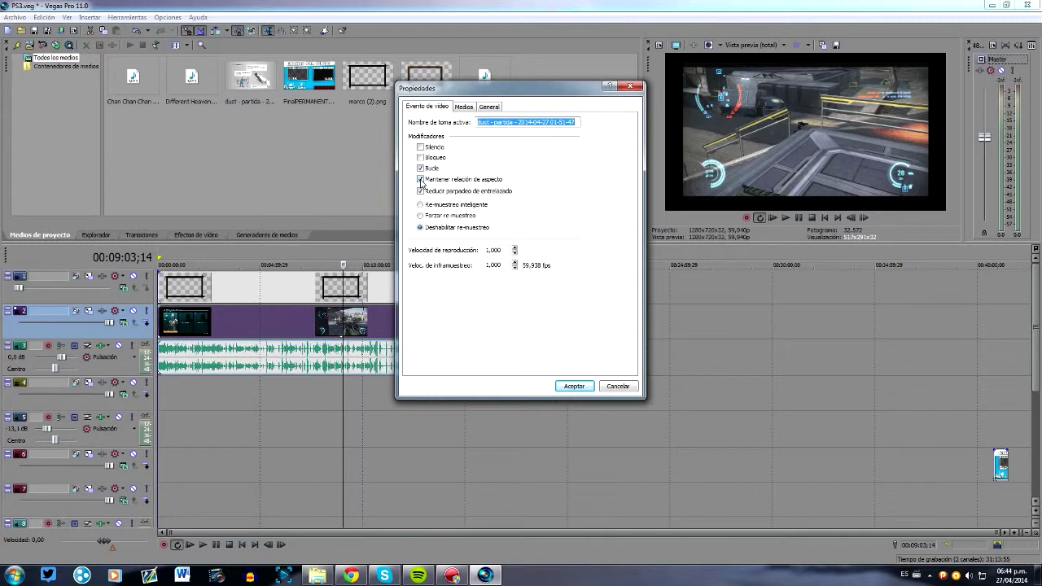
left_click(619, 387)
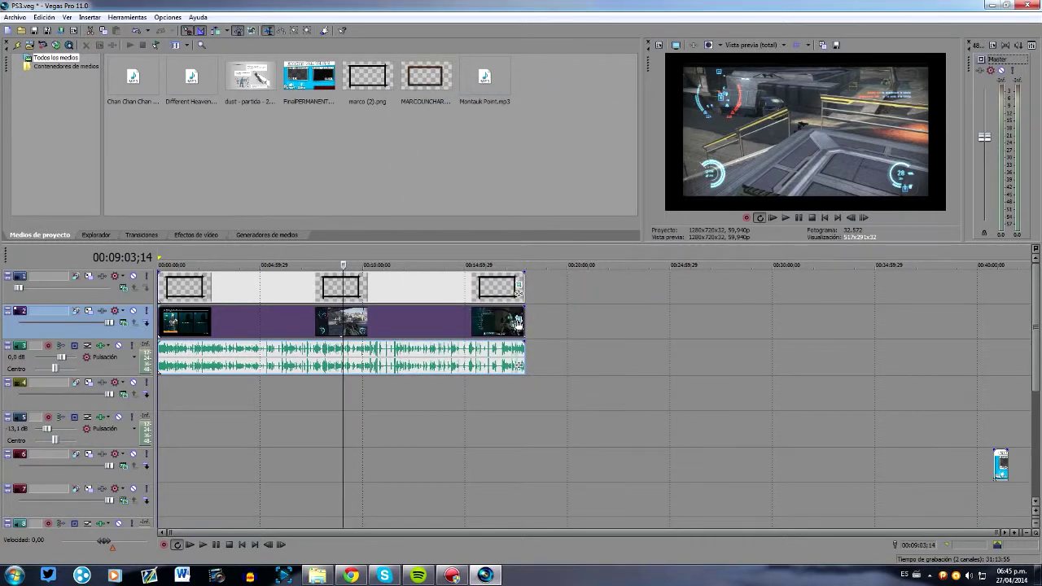
- Reset the "dust - partida" event's Pan/Crop framing with the (Predeterminado) preset
left_click(362, 311)
left_click(688, 198)
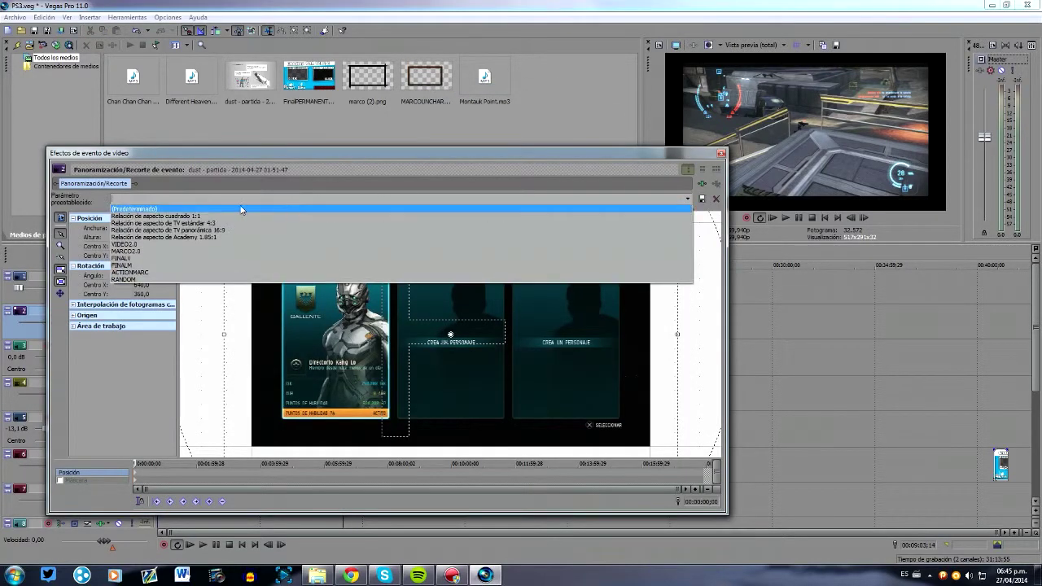
left_click(249, 210)
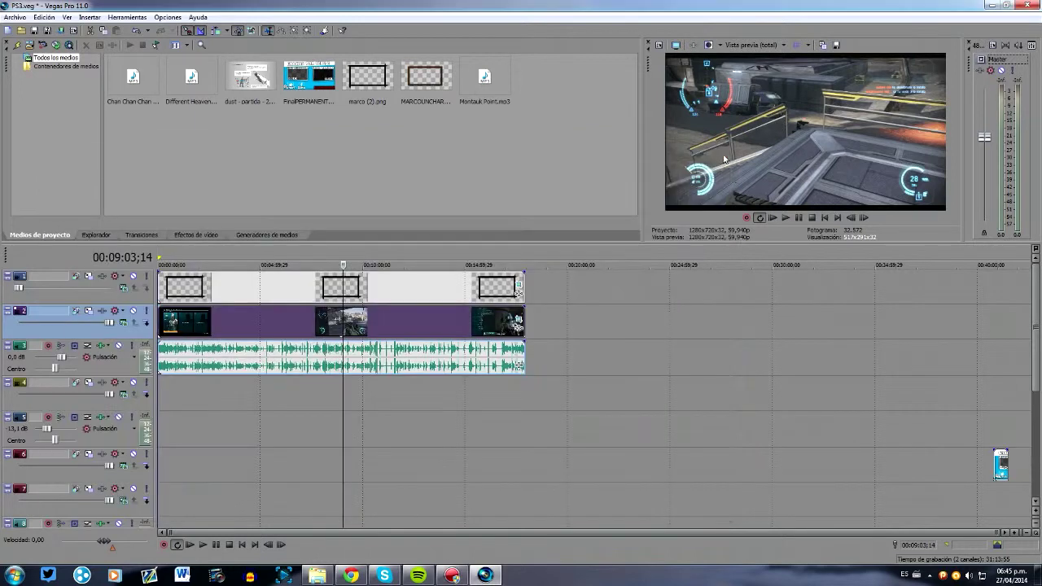
left_click(720, 153)
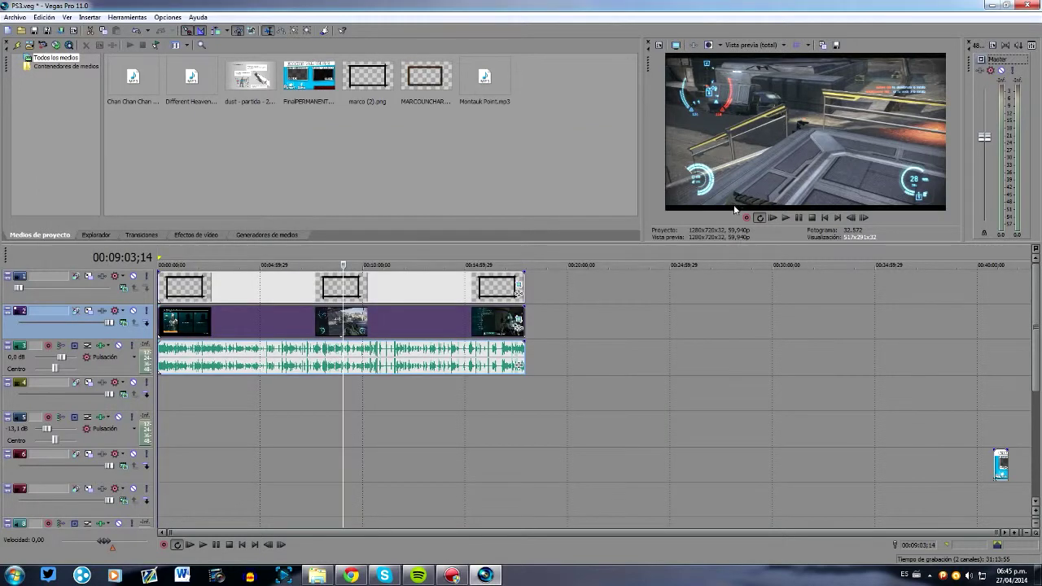
- Turn Mantener relación de aspecto off in the "dust - partida" event's properties and turn it back on
right_click(455, 322)
left_click(480, 306)
left_click(421, 179)
left_click(575, 385)
right_click(449, 320)
left_click(480, 305)
left_click(421, 179)
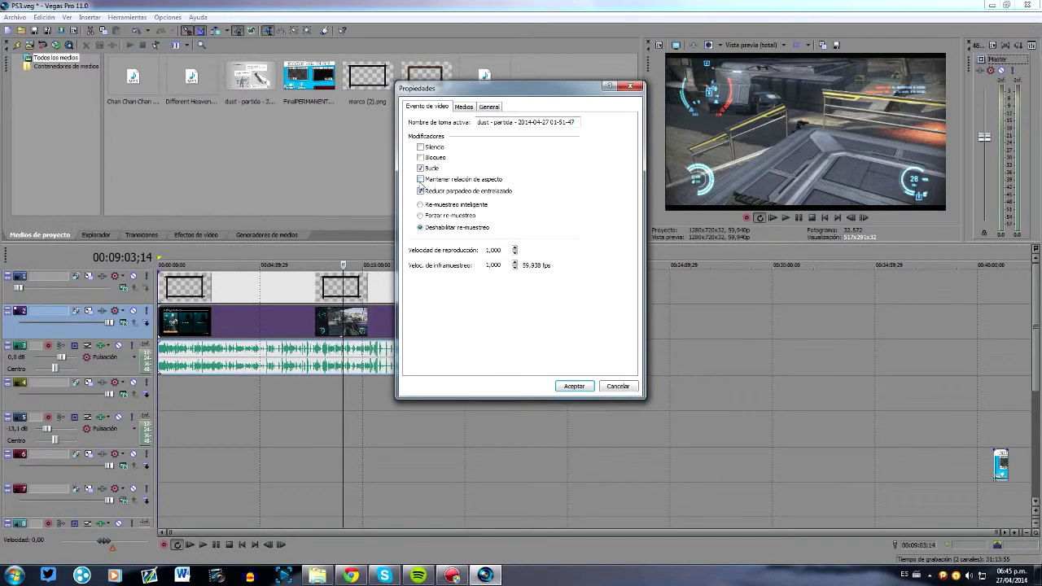
left_click(575, 386)
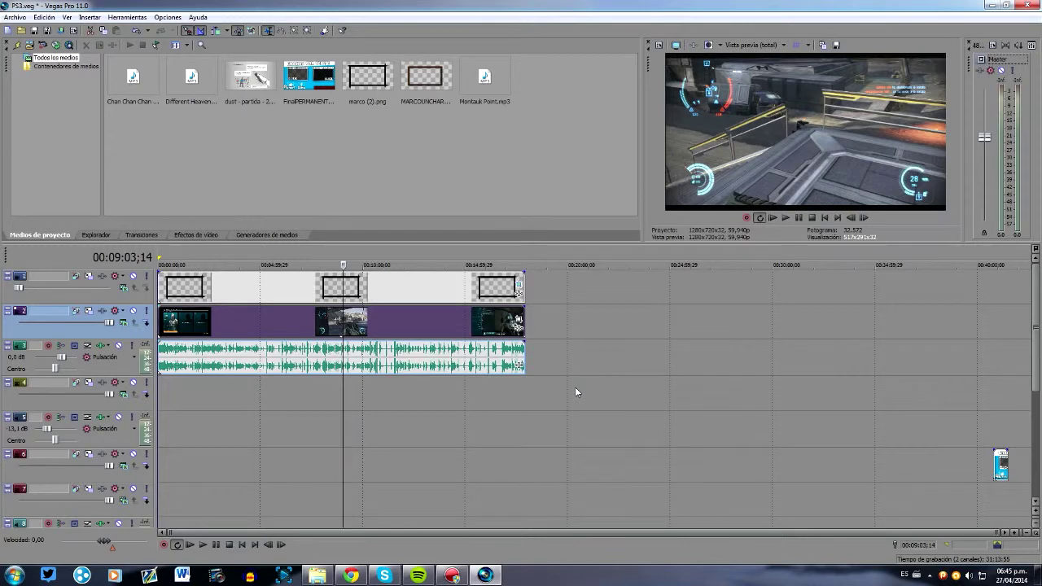
- Preview the "dust - partida" clip at several points and review the event's properties at 00:09:41;16
left_click(214, 252)
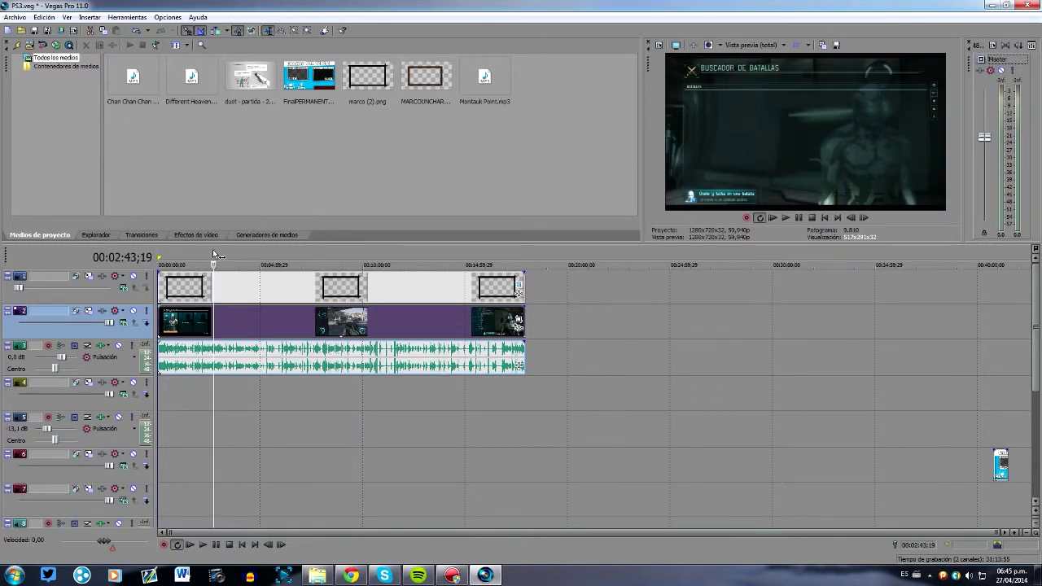
left_click(176, 257)
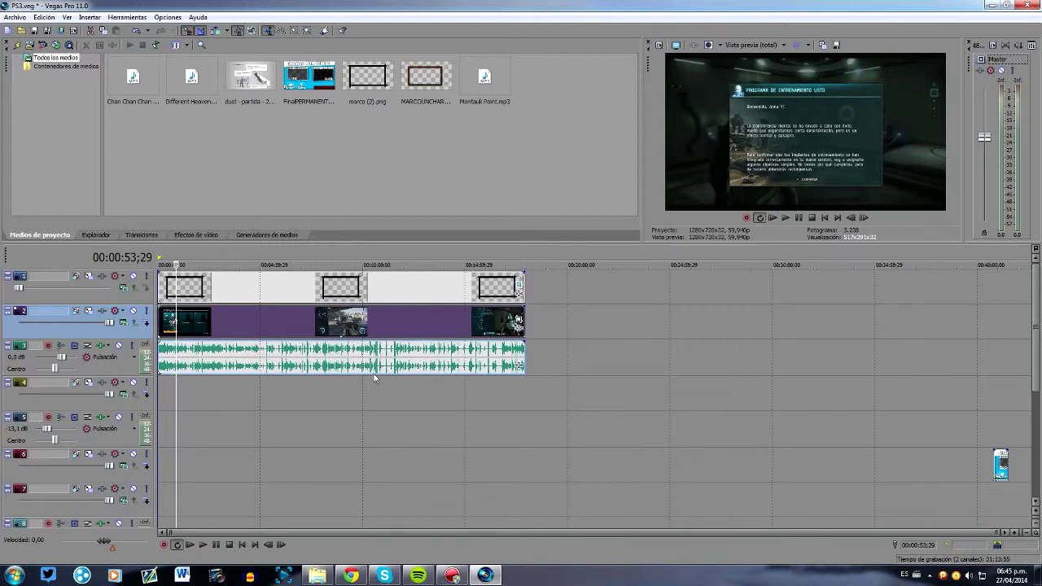
right_click(408, 325)
left_click(358, 323)
right_click(359, 323)
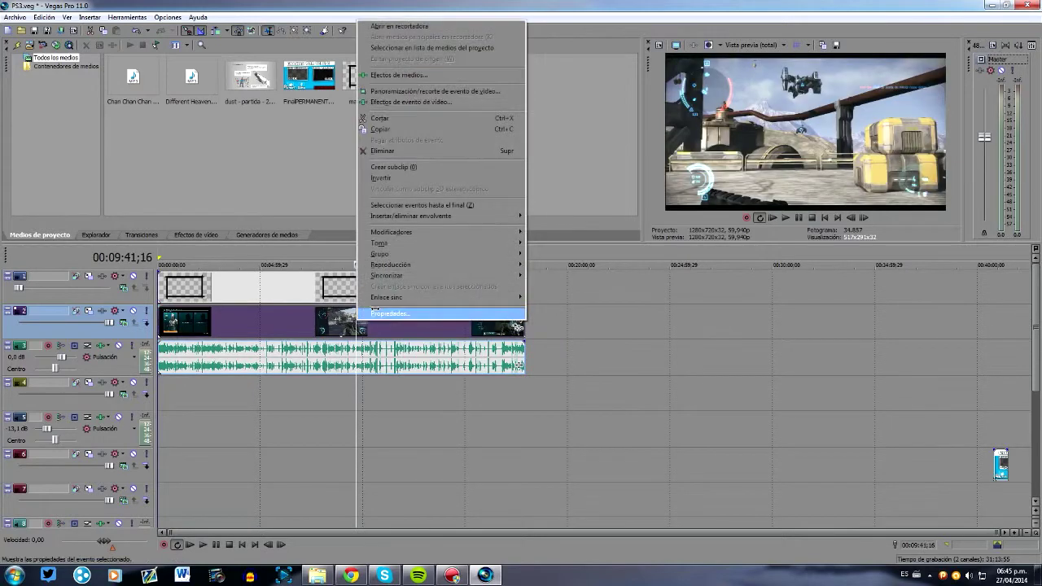
left_click(374, 313)
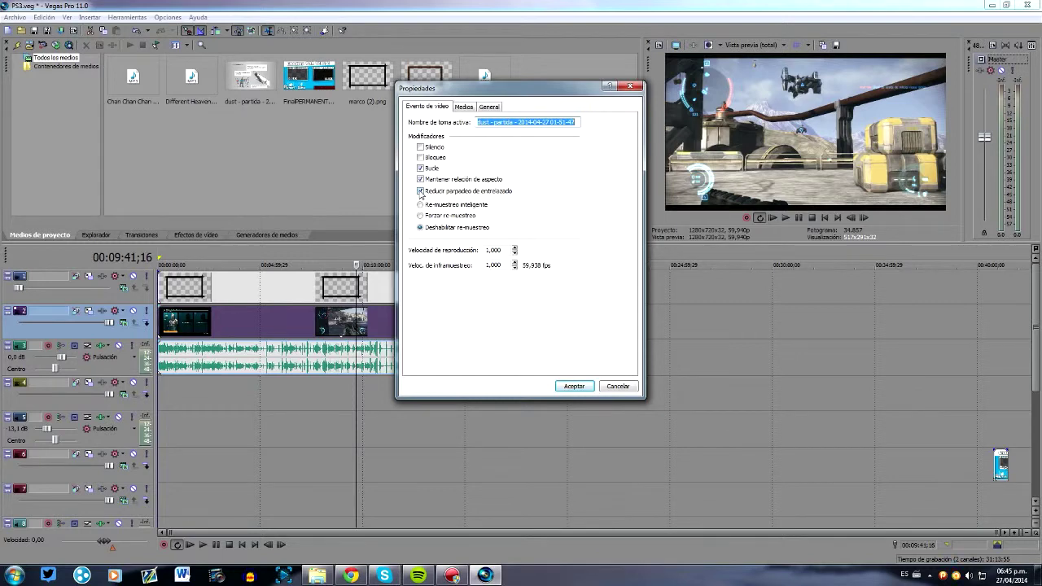
left_click(575, 387)
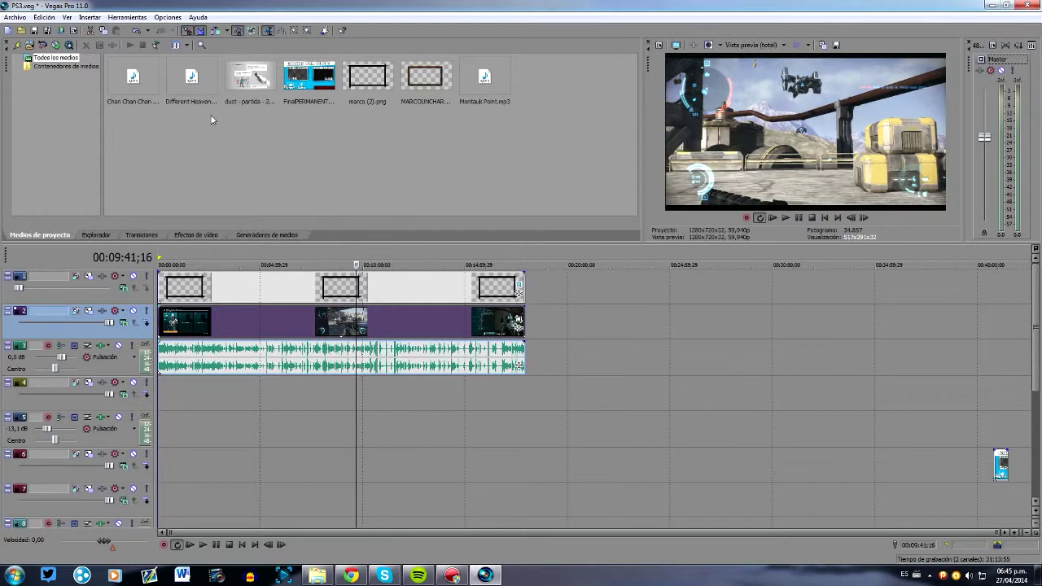
- Review the project's video properties: look at the media files available for matching settings, cancel that selection, and check the Anchura and Altura values
left_click(74, 31)
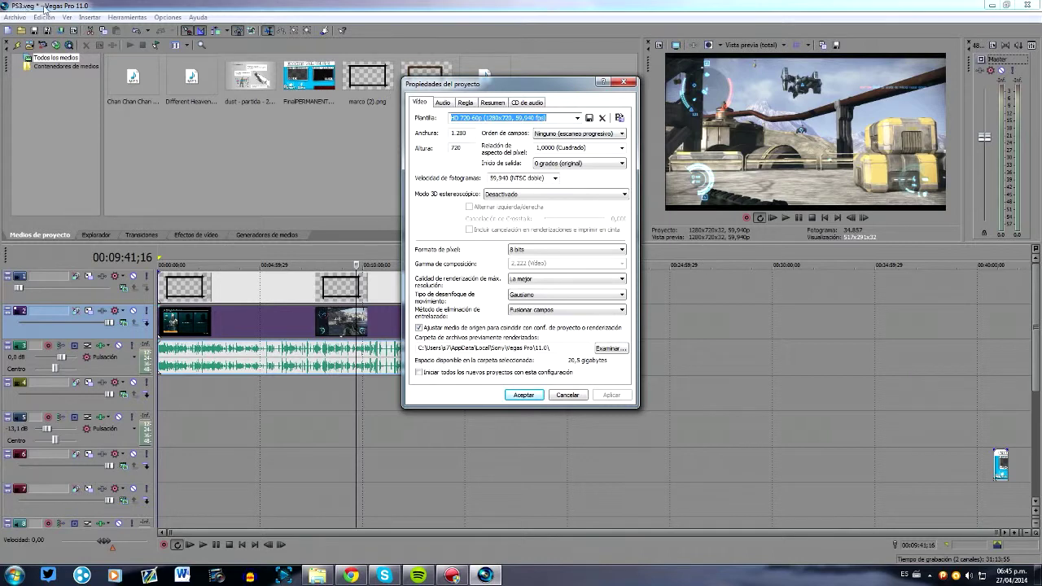
left_click(631, 84)
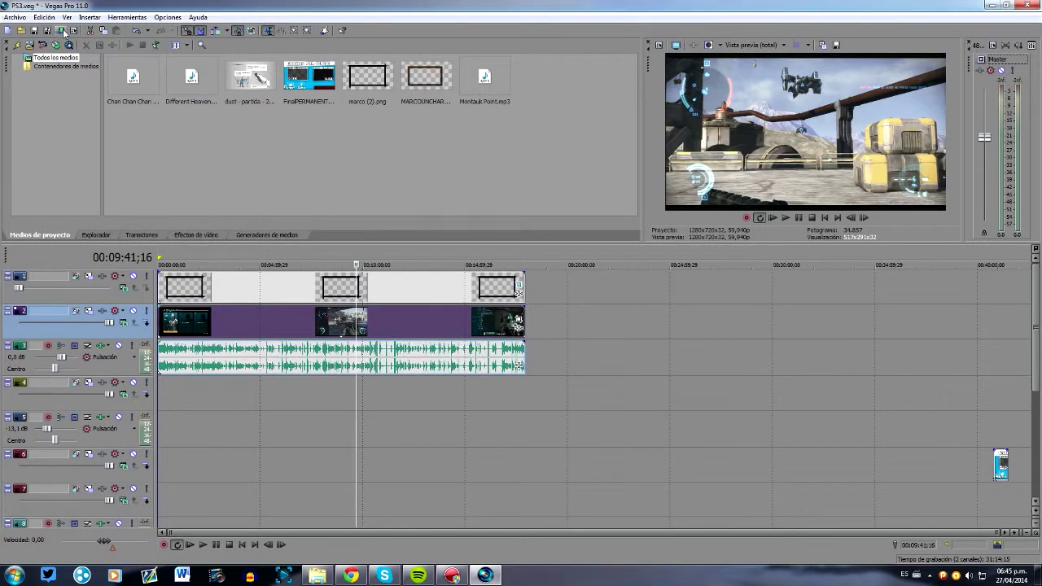
left_click(73, 31)
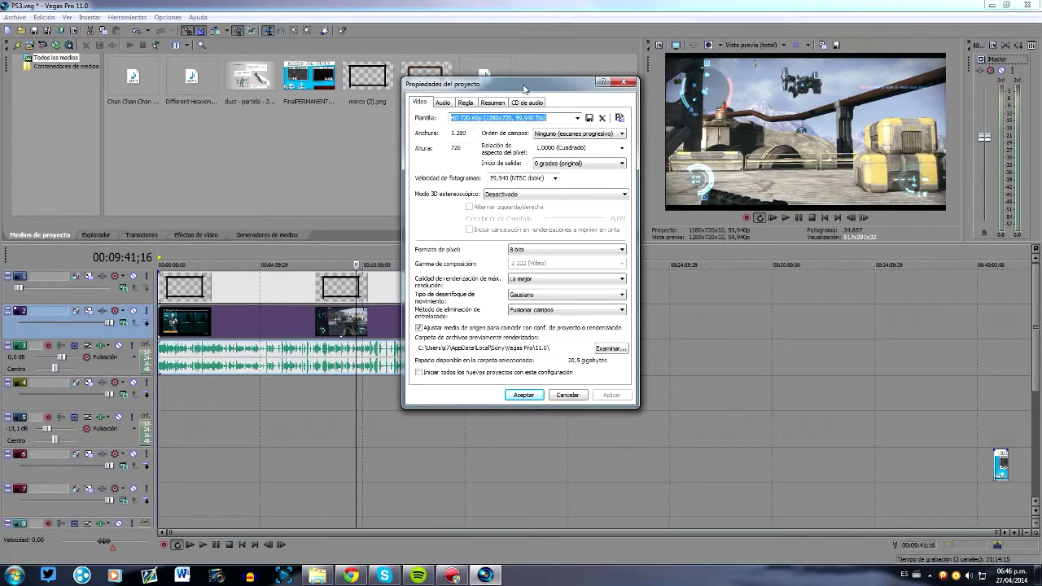
left_click(619, 118)
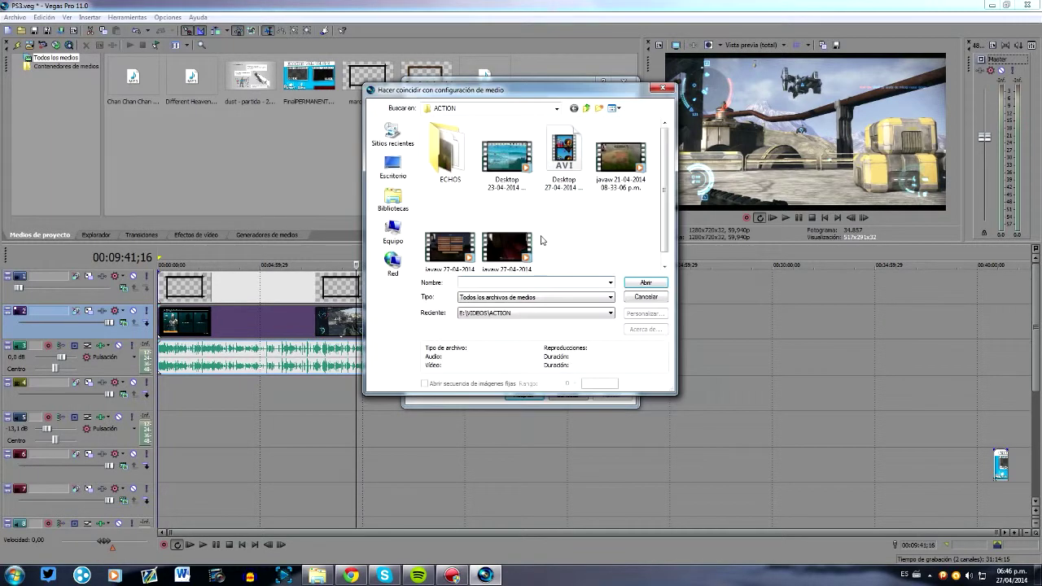
left_click(646, 297)
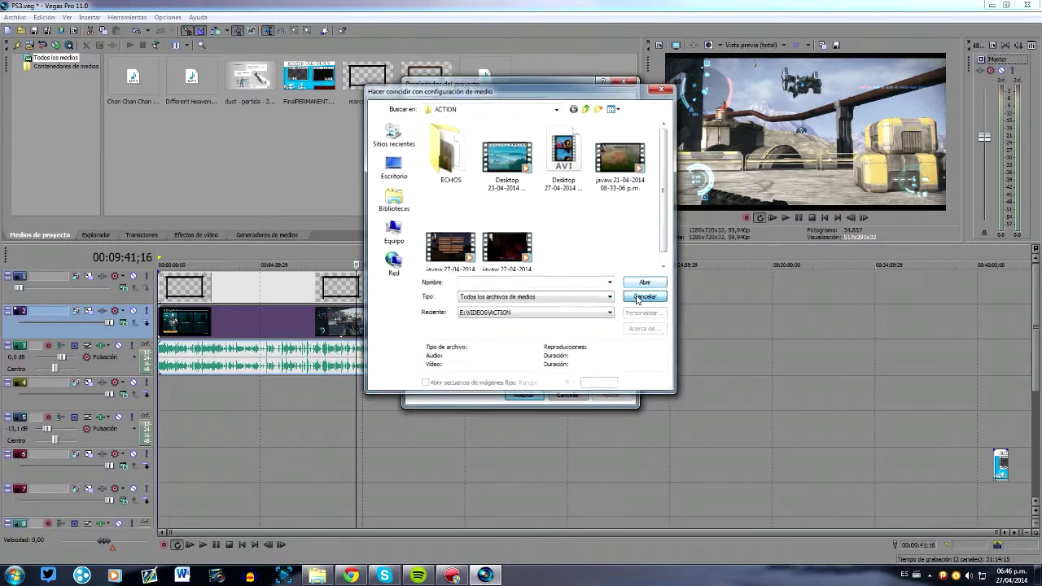
double_click(460, 133)
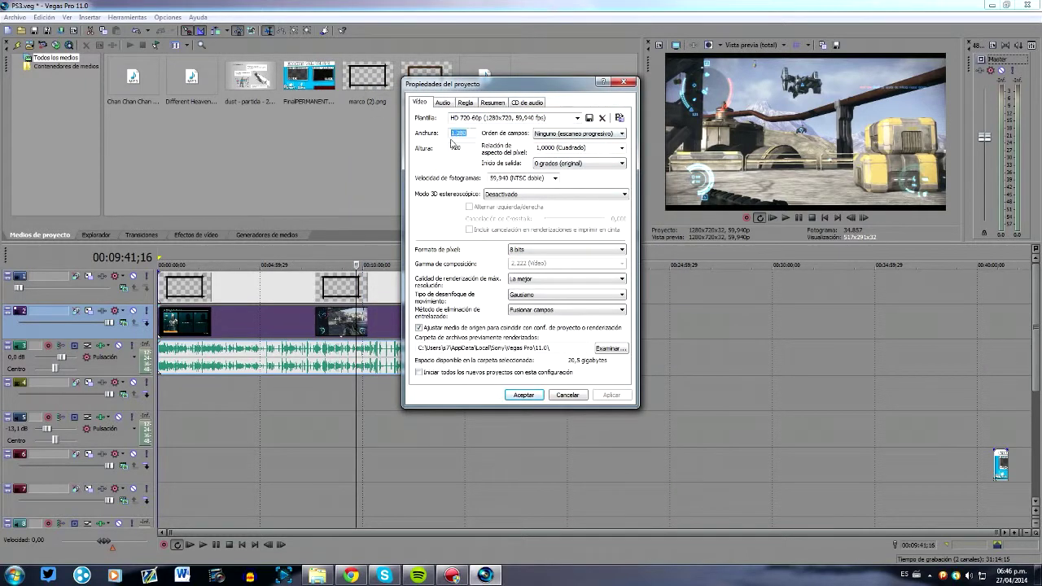
left_click(470, 149)
left_click_drag(471, 148, 450, 148)
- Check the frame width, frame height and frame rate in the file details of the "dust - partida" video in the VIDEOS folder
left_click(317, 574)
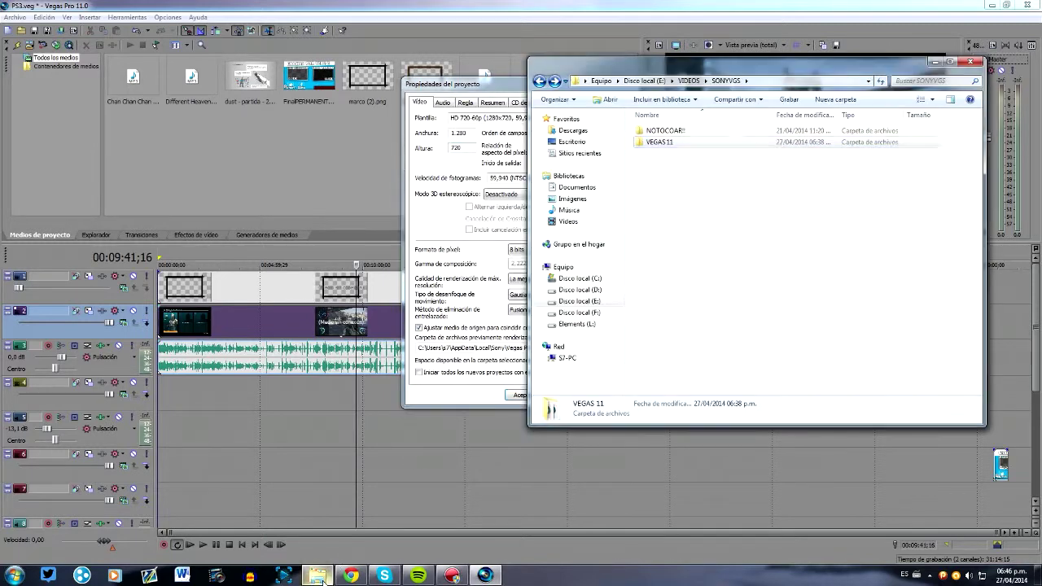
key("BackSpace")
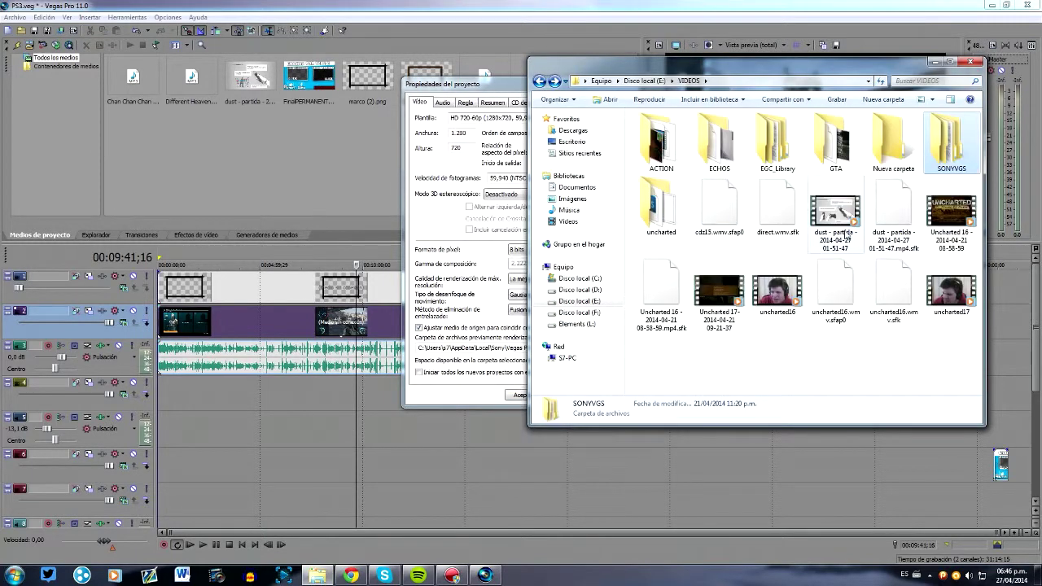
right_click(839, 232)
left_click(874, 427)
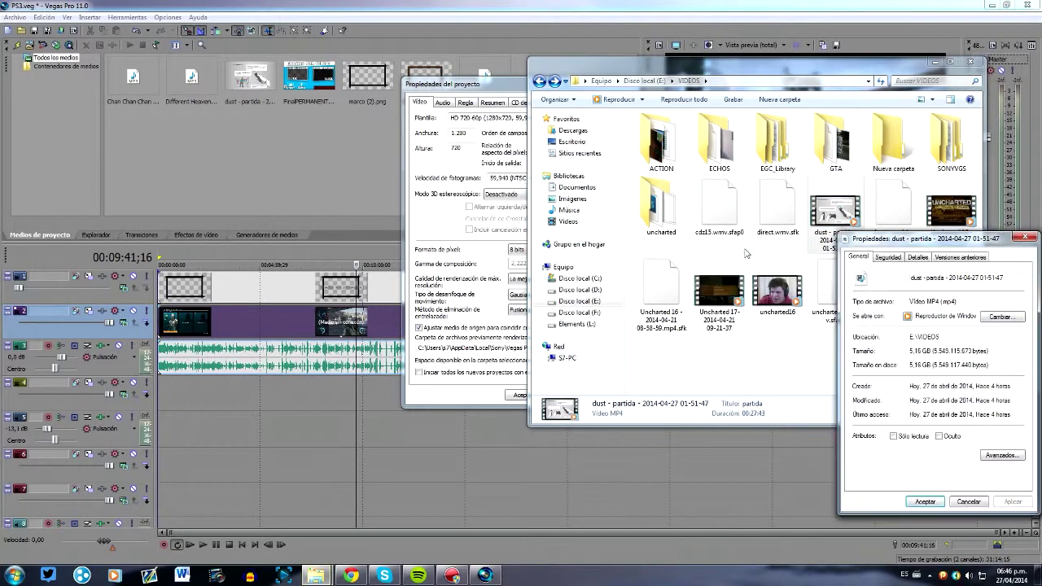
left_click(918, 256)
left_click(942, 379)
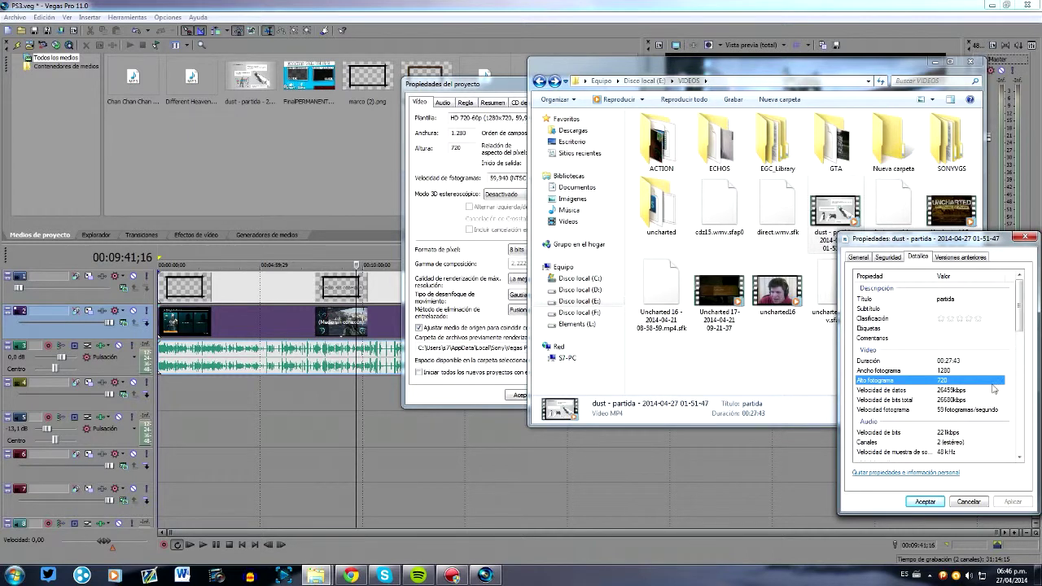
left_click(961, 411)
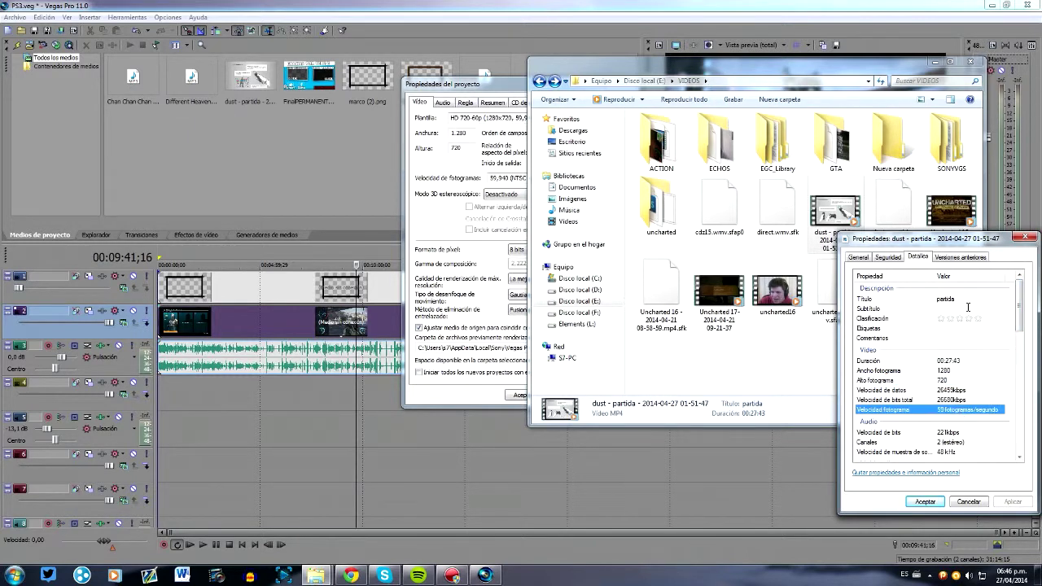
key("Escape")
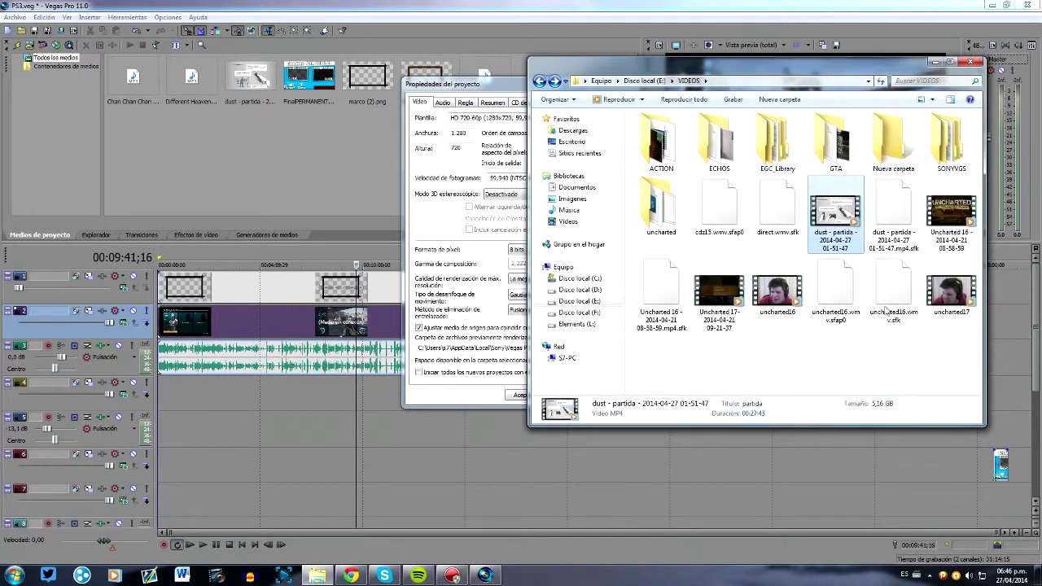
- Check the project's frame rate and choose Fusionar campos as the deinterlacing method
left_click(446, 238)
left_click(493, 179)
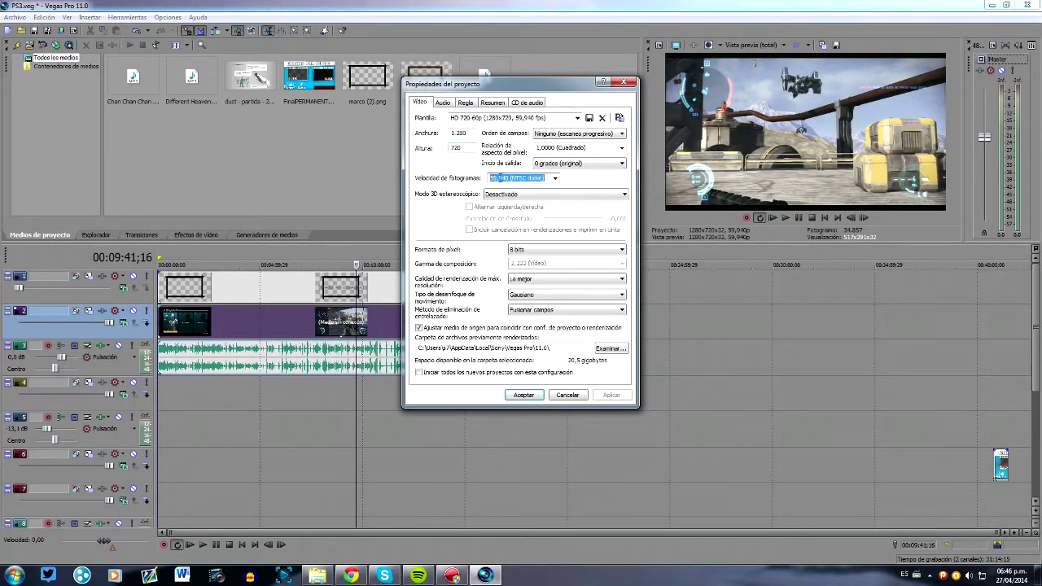
left_click(494, 179)
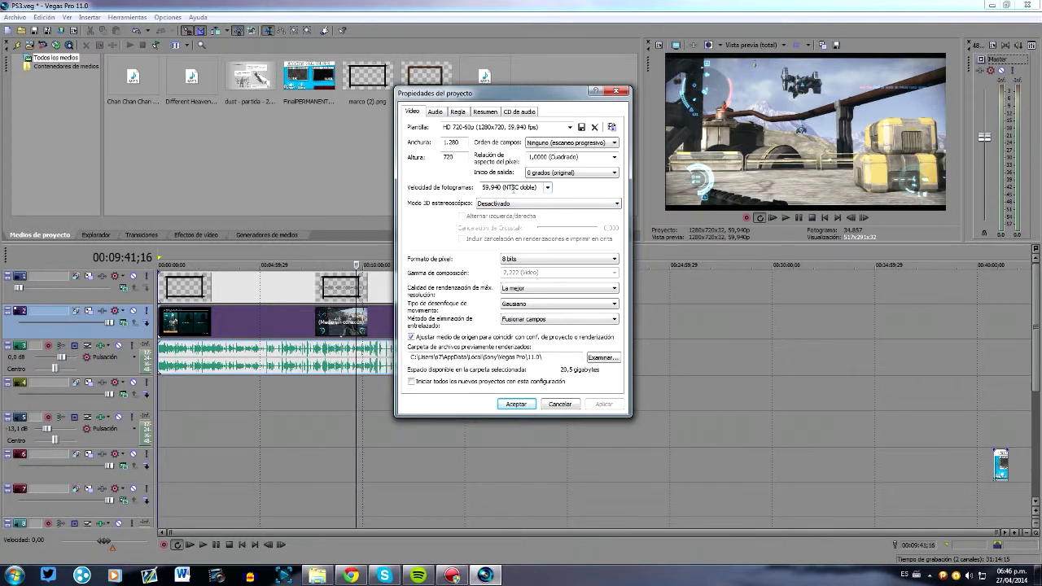
left_click_drag(538, 186, 483, 187)
left_click(485, 187)
left_click(519, 321)
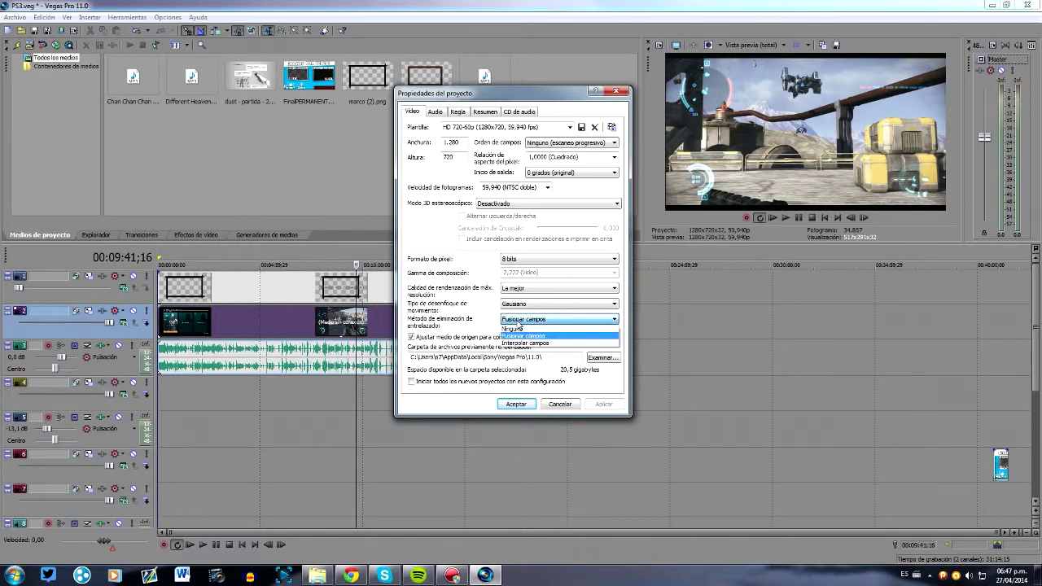
left_click(518, 335)
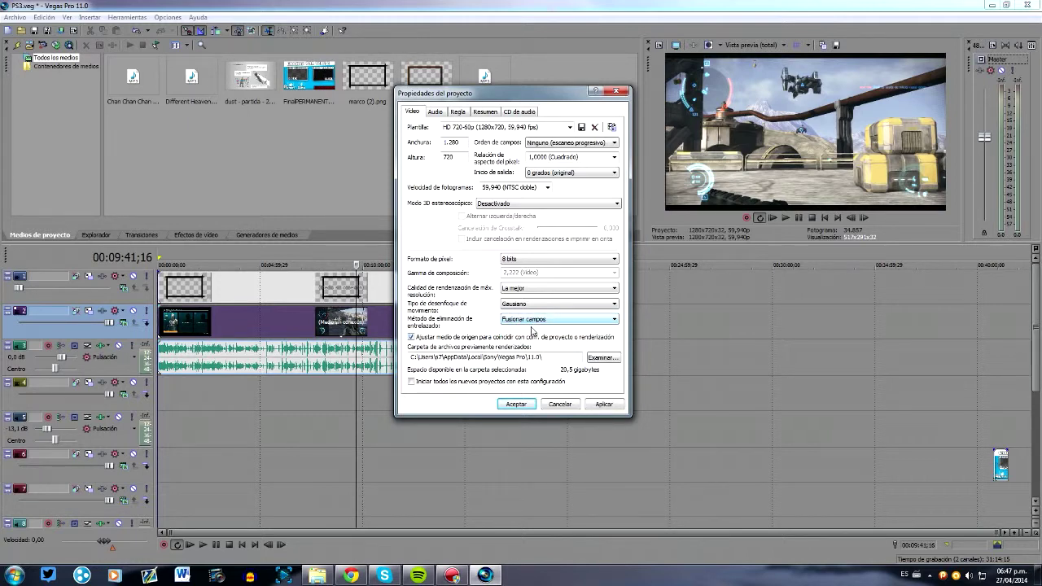
- Review the project's audio sample rate, ruler, summary and audio CD settings, and apply and accept the project properties
left_click(437, 114)
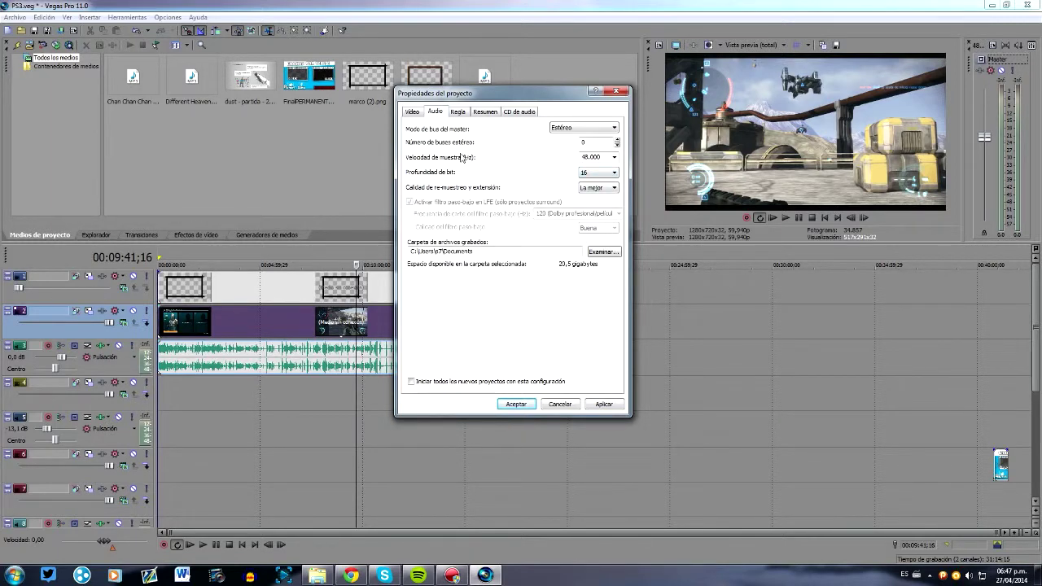
left_click(614, 158)
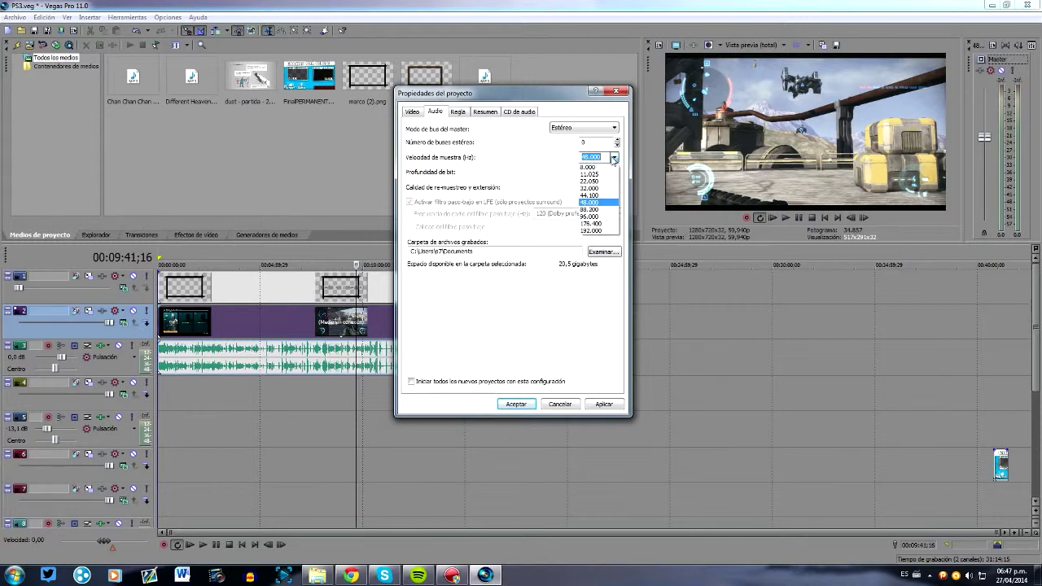
left_click(614, 157)
left_click(458, 112)
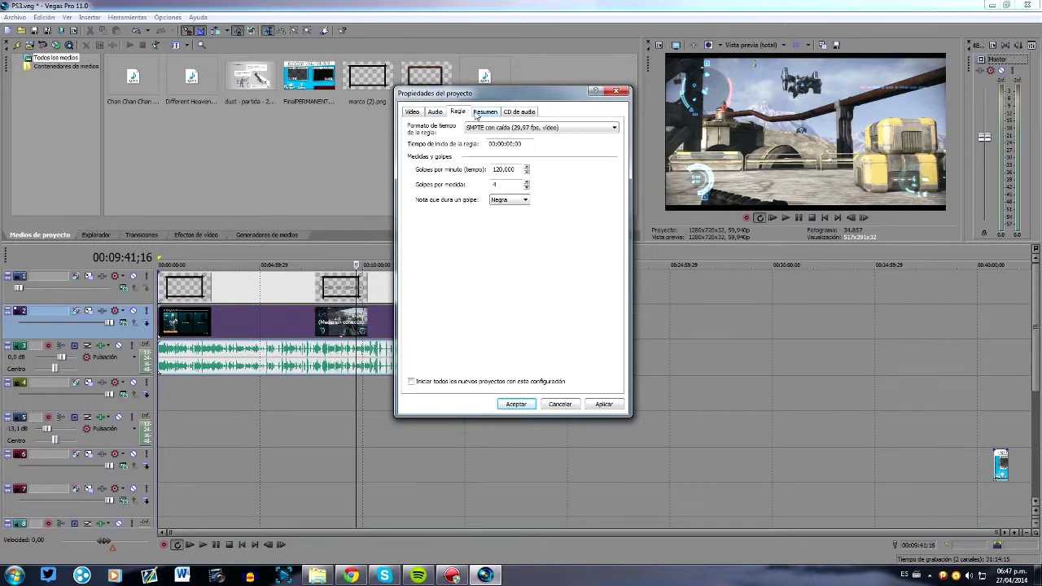
left_click(486, 113)
left_click(520, 112)
left_click(603, 404)
left_click(526, 405)
- Preview the "dust - partida" clip at several points of the timeline, ending at 00:02:54;22
left_click(303, 330)
left_click(213, 327)
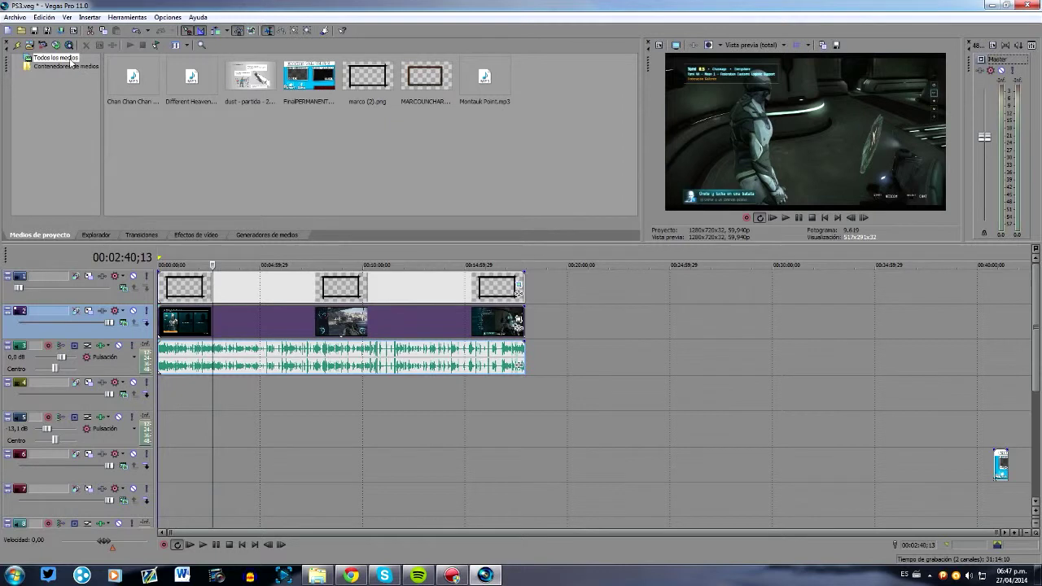
left_click(412, 317)
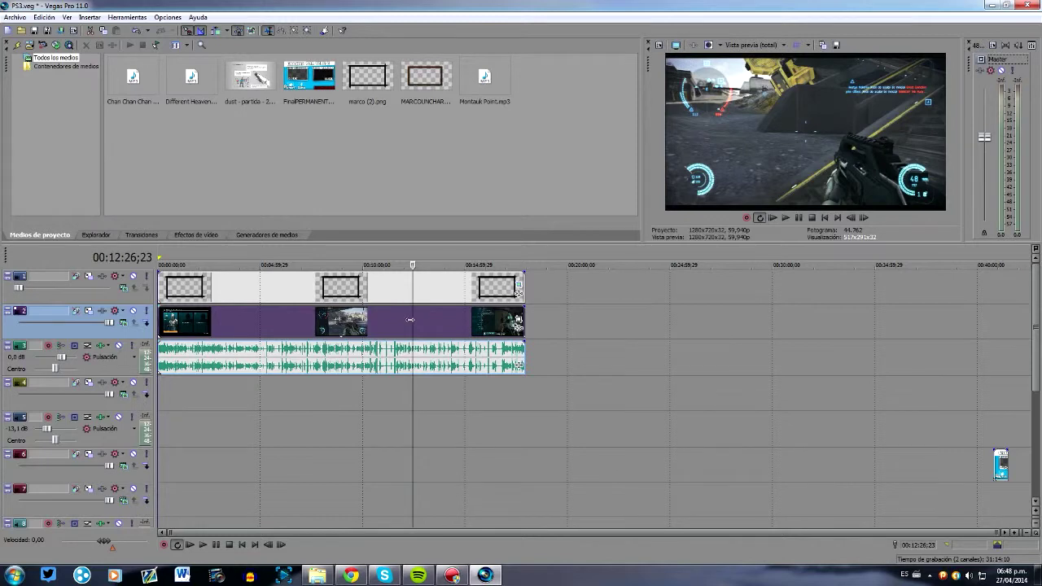
left_click(445, 341)
left_click(254, 350)
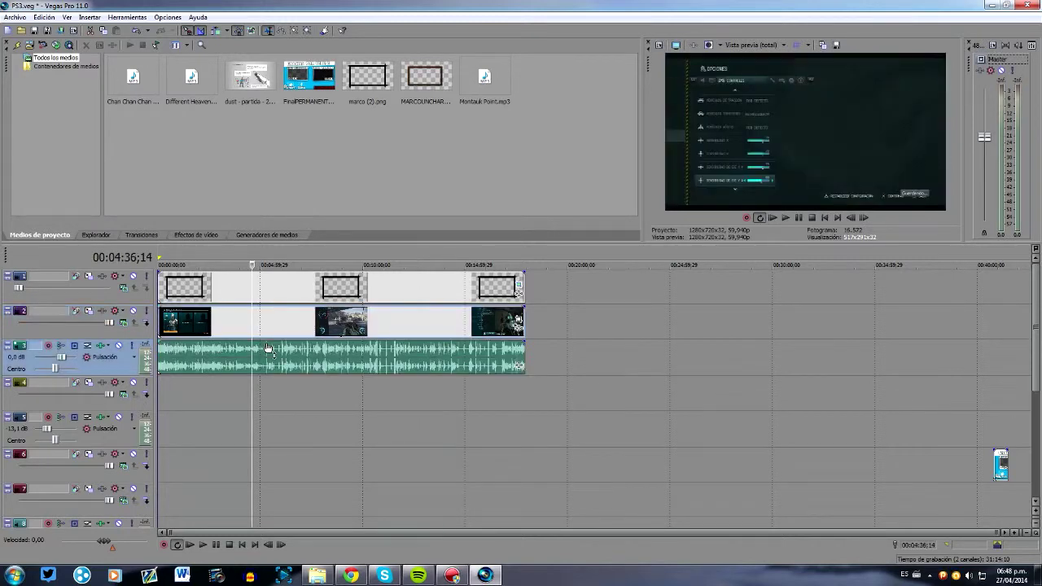
left_click(411, 326)
left_click_drag(250, 342, 278, 308)
left_click(217, 326)
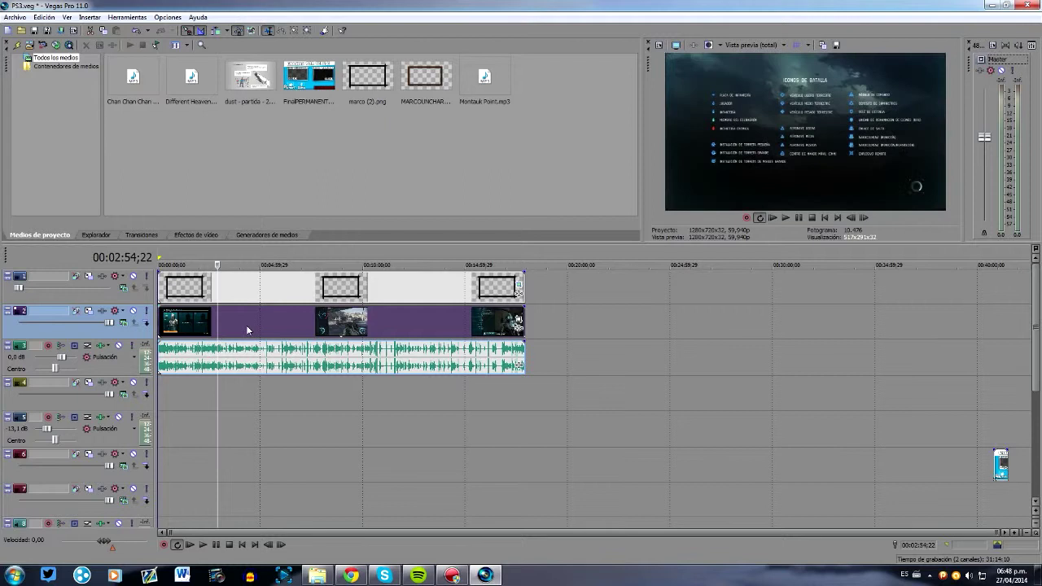
- Search the video effects for "magi" and select Magic Bullet Looks
left_click(96, 234)
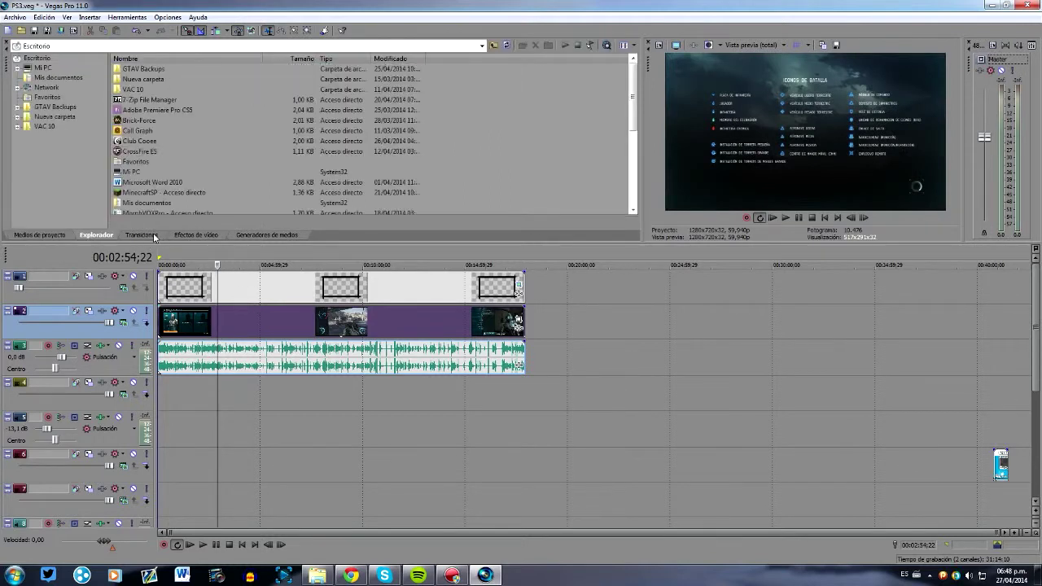
left_click(153, 234)
left_click(188, 235)
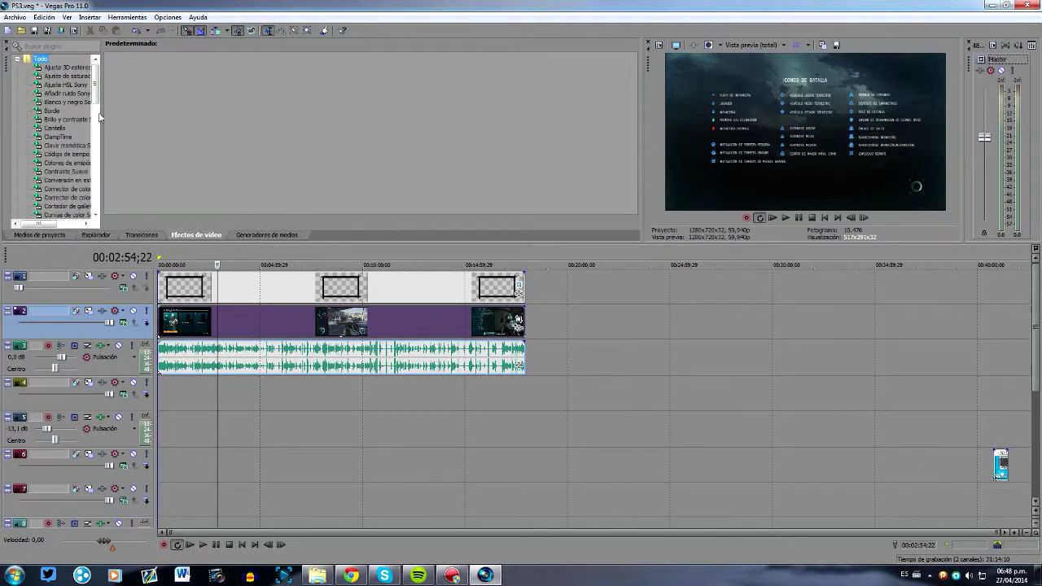
left_click(60, 47)
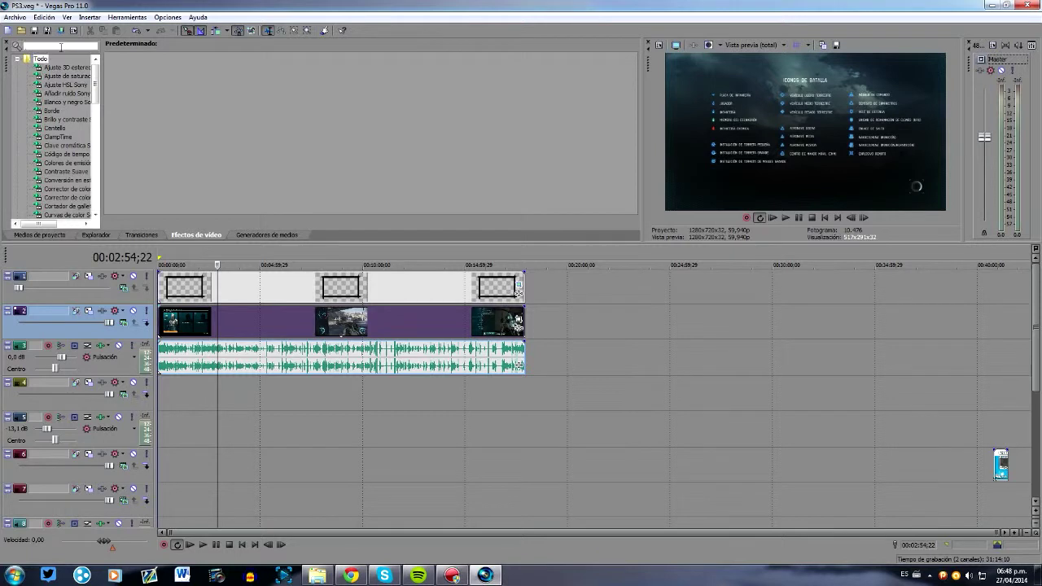
type("magi")
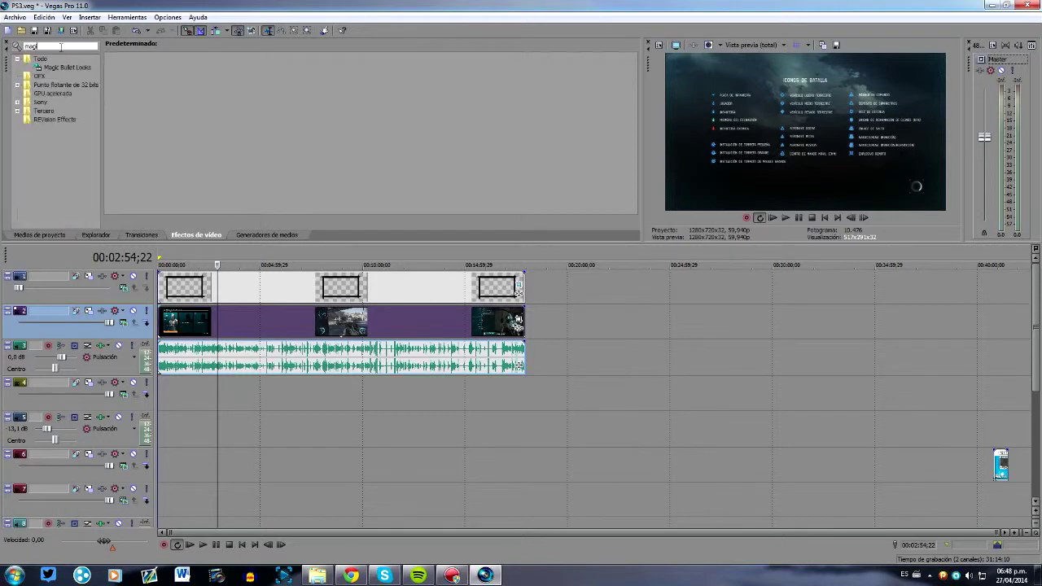
left_click(68, 69)
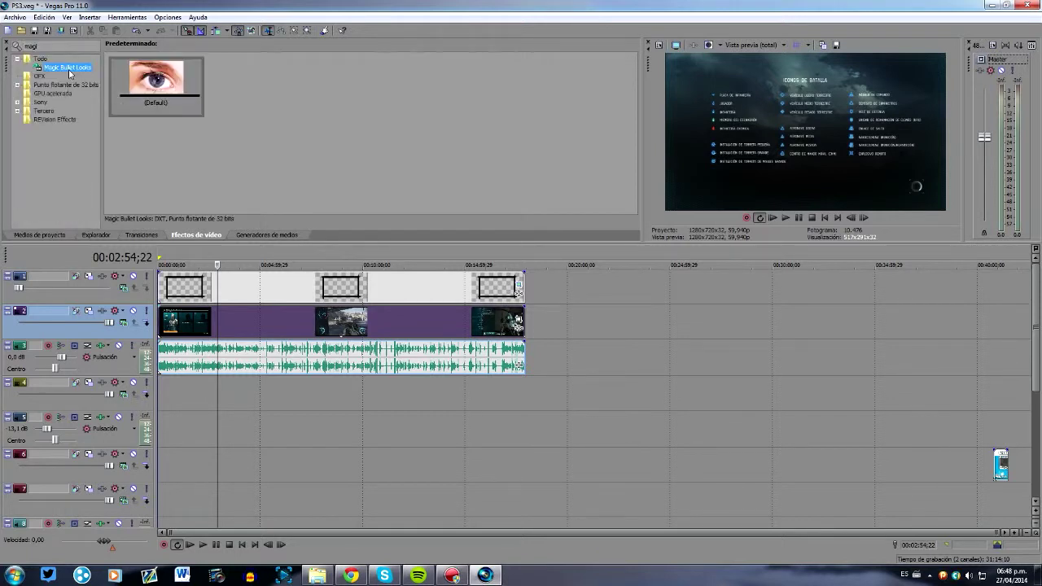
- Apply the (Default) Magic Bullet Looks preset to the "dust - partida" event and open its look editor
left_click(175, 94)
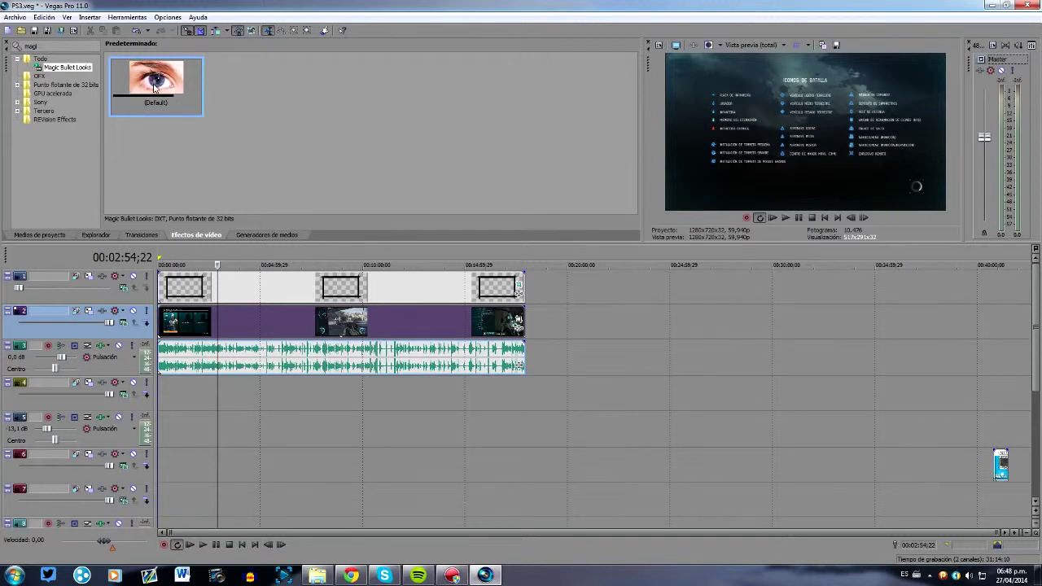
left_click_drag(154, 87, 241, 242)
left_click_drag(275, 318, 275, 318)
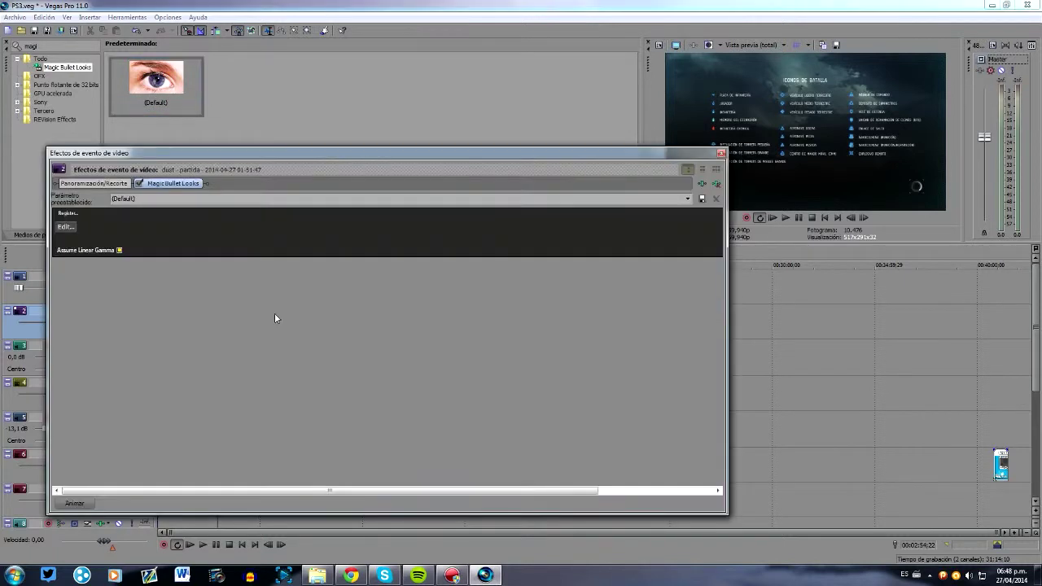
left_click(65, 227)
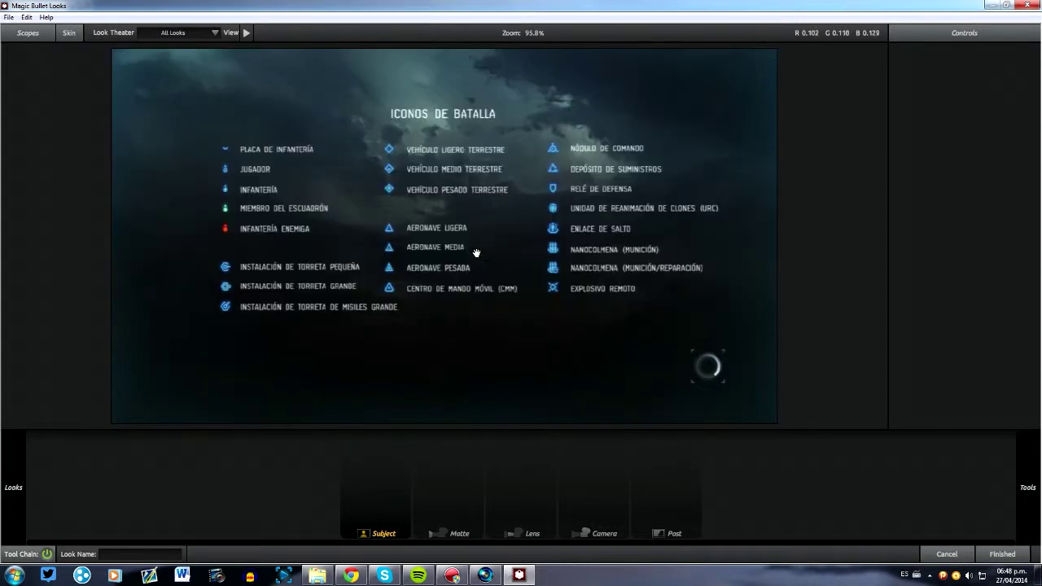
- Try the Black and White, Black and White Crunch and Gold Process looks from the Monochromatic category on the frame
mouse_move(2, 145)
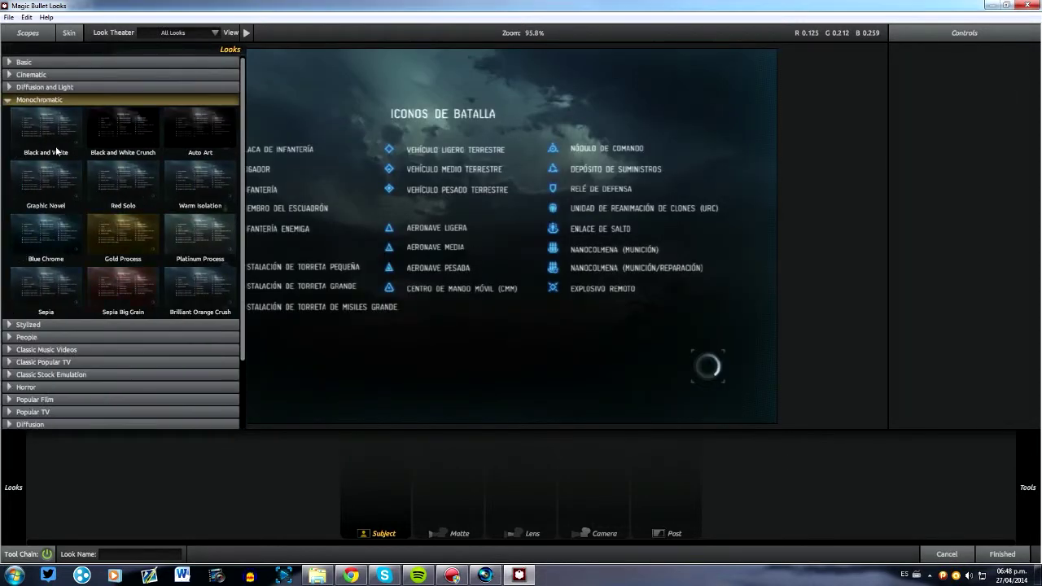
scroll(143, 253, "down", 1)
scroll(149, 275, "down", 1)
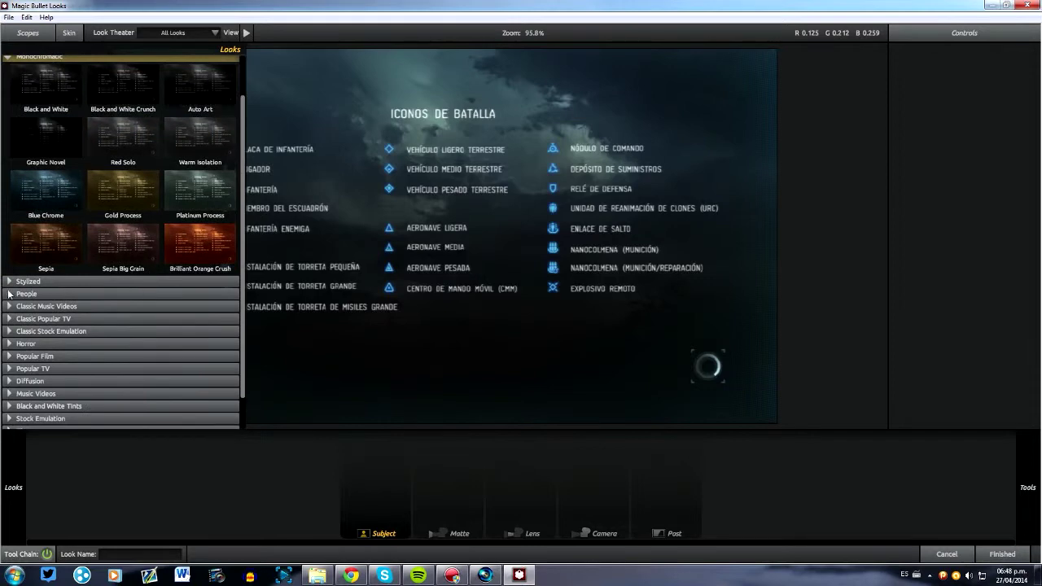
scroll(9, 294, "up", 2)
left_click(8, 98)
left_click(9, 99)
left_click(35, 135)
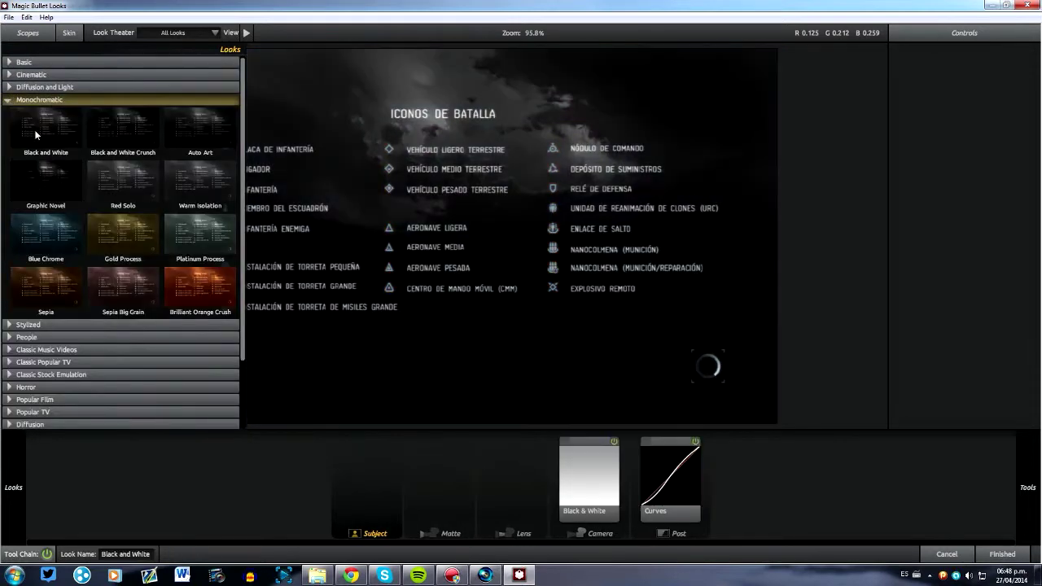
left_click(102, 133)
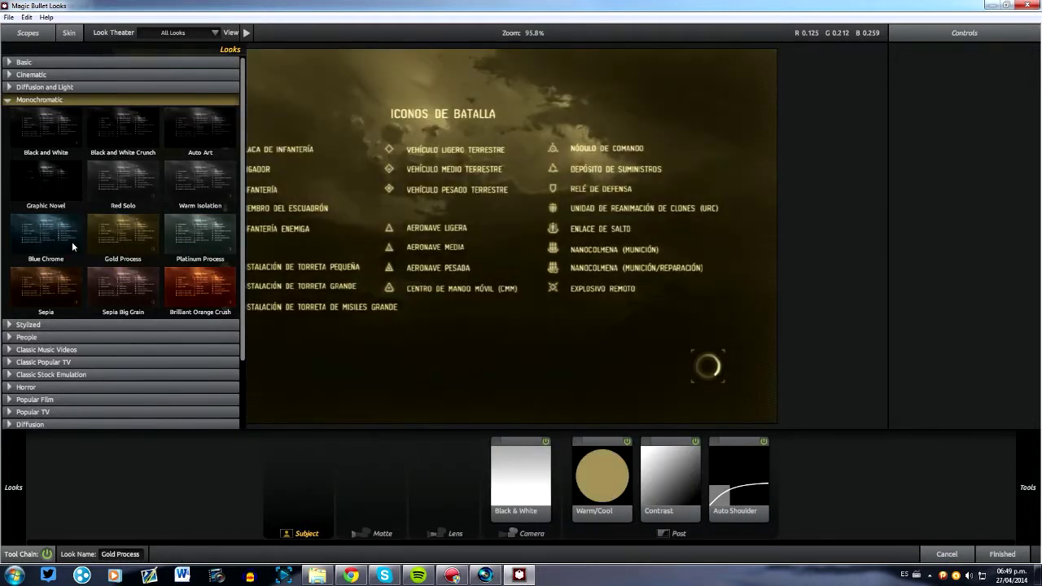
- Try the Sharpen, Basic Black and White, Cool and Vibrant looks from the Basic category on the frame
left_click(8, 99)
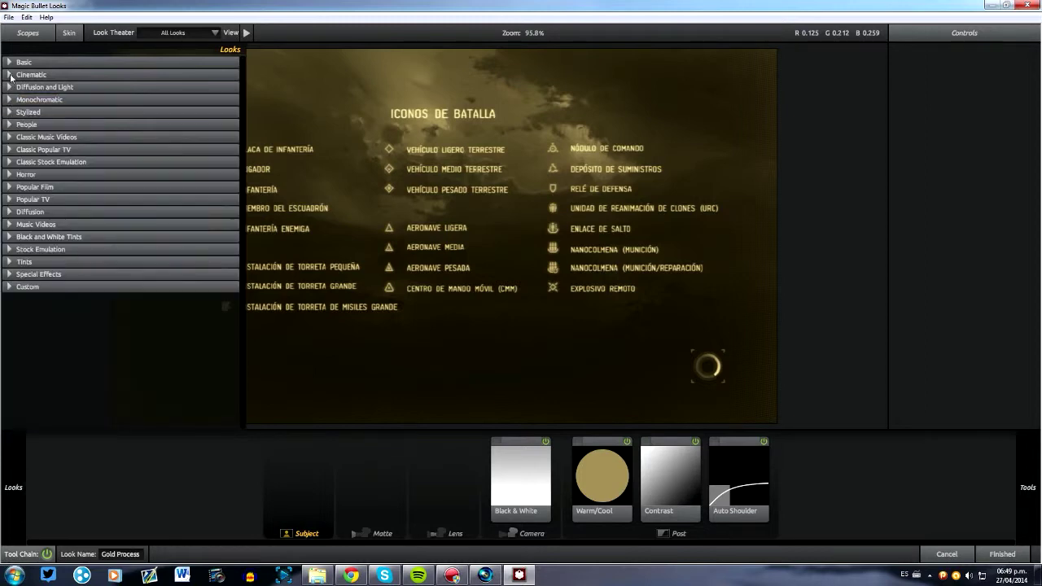
left_click(8, 63)
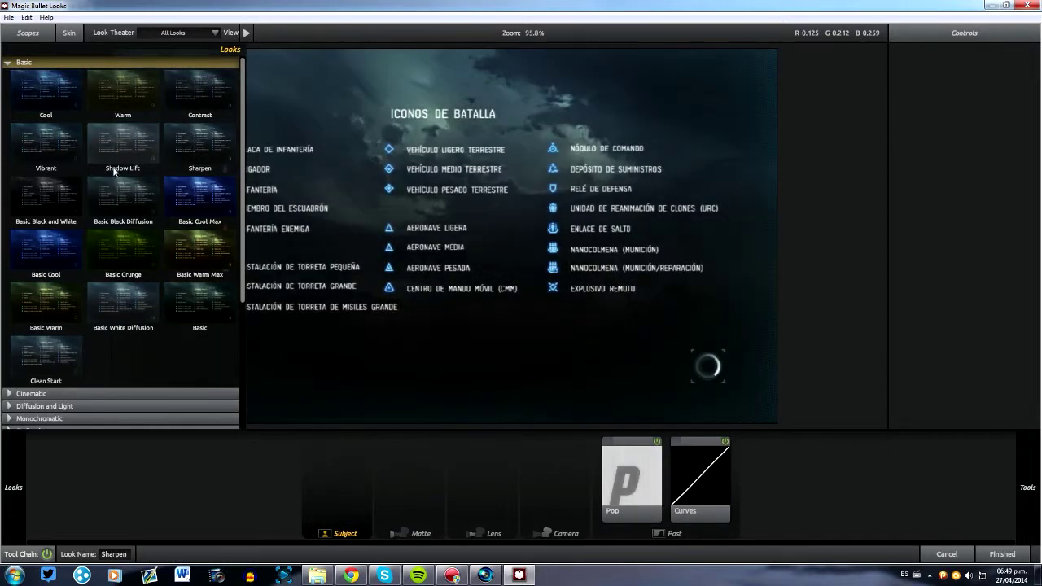
left_click(63, 196)
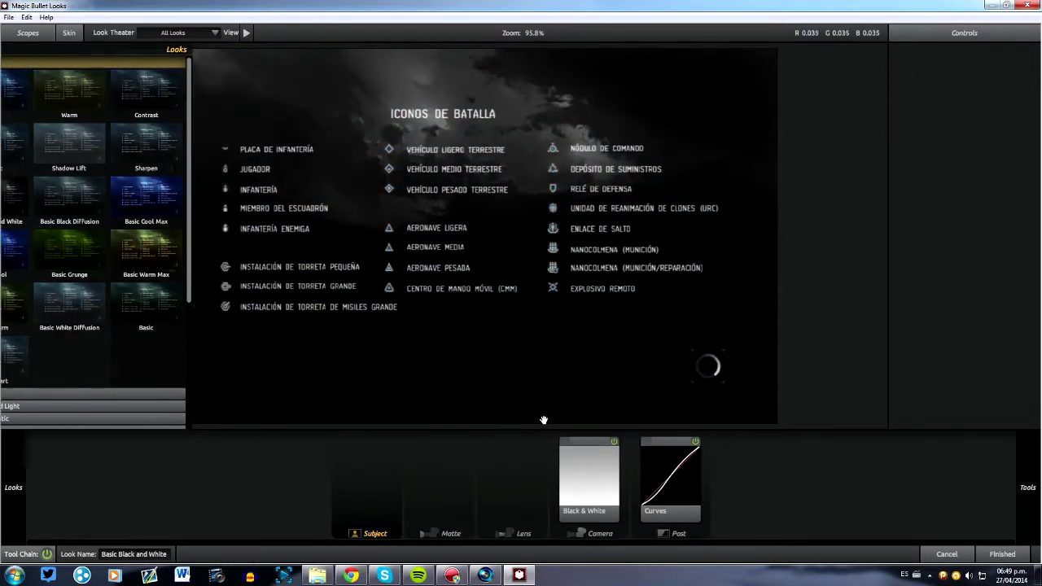
mouse_move(7, 149)
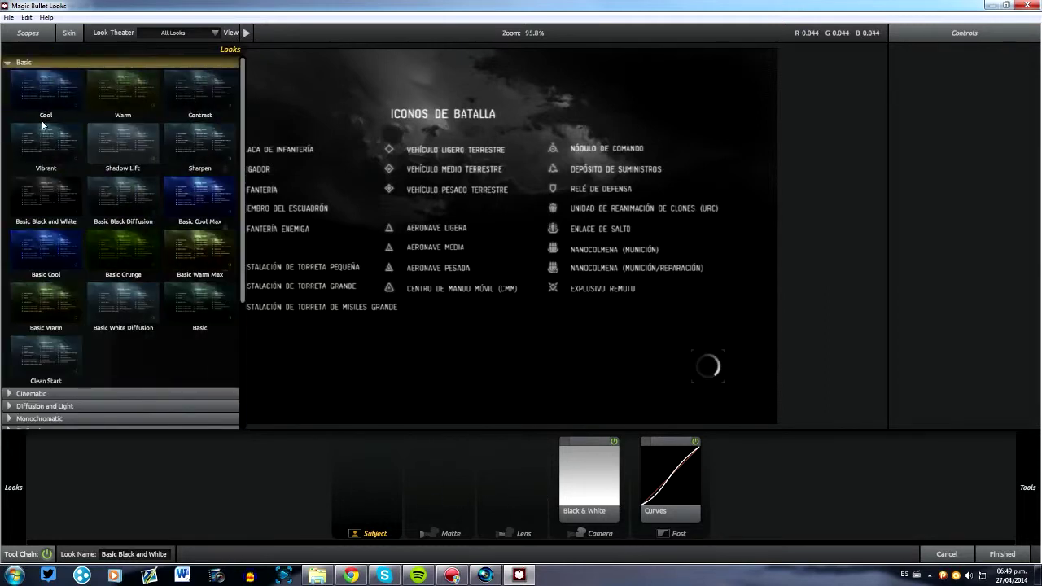
left_click(46, 94)
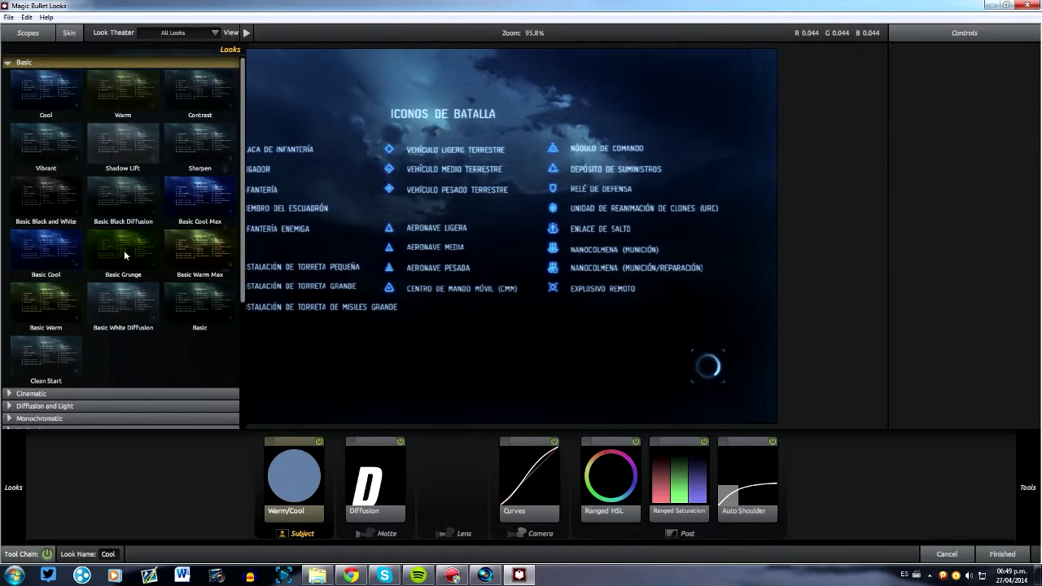
left_click(49, 200)
left_click(52, 153)
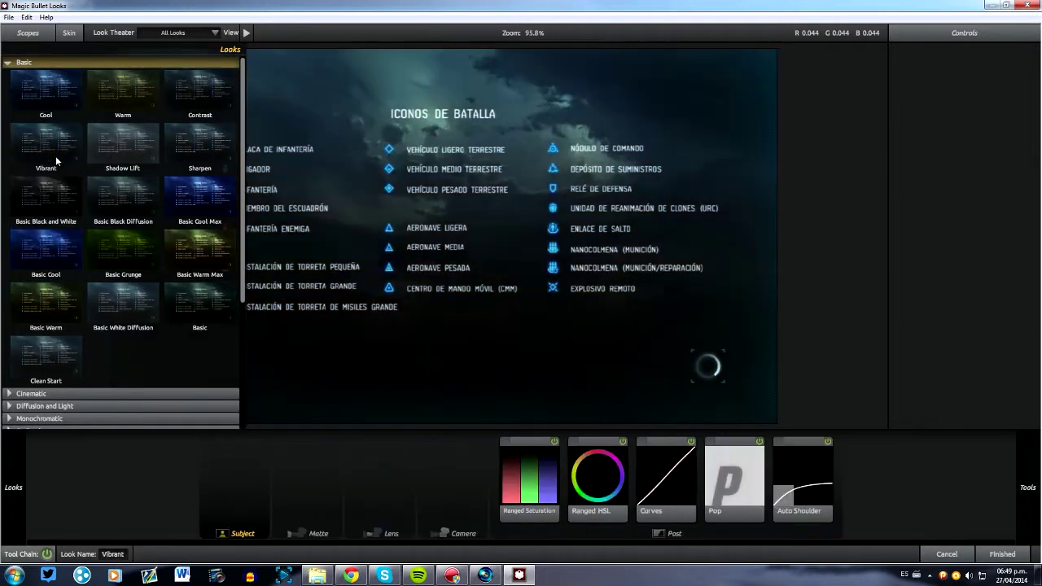
- Choose the Warm look from the Basic category and finish editing the look
mouse_move(119, 317)
left_click(119, 98)
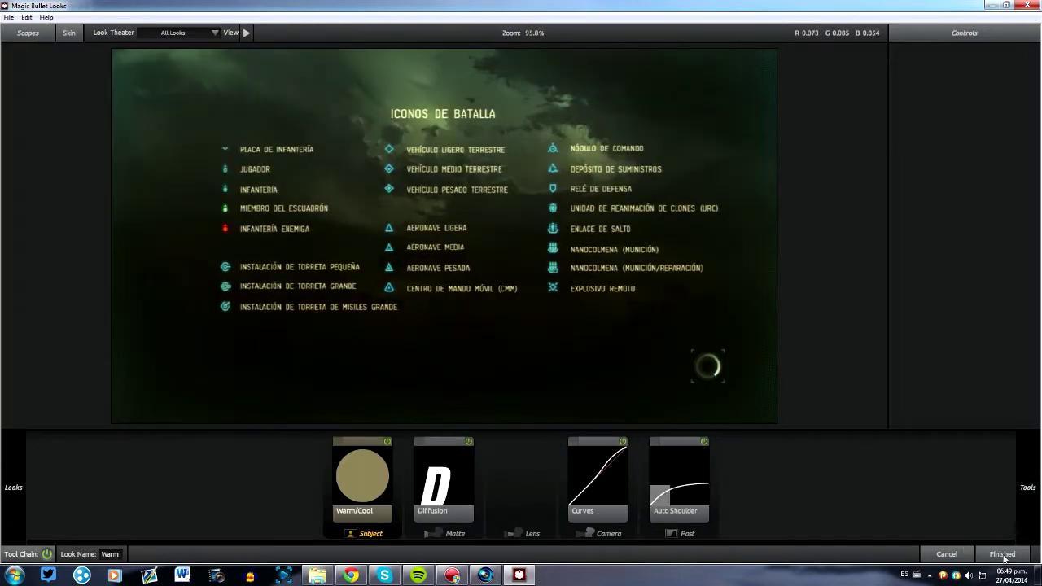
left_click(1005, 557)
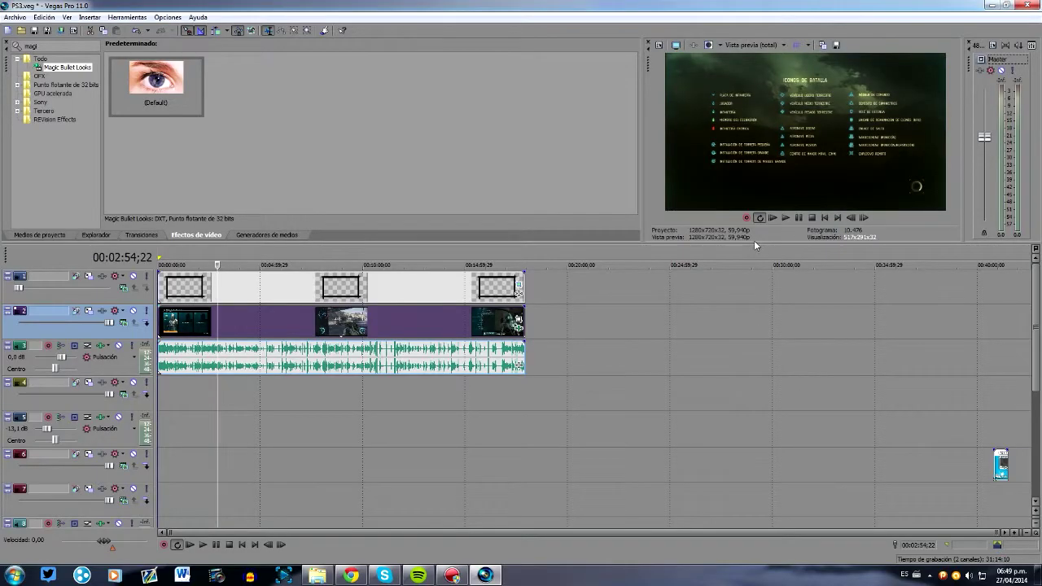
- Play the "dust - partida" clip from 00:02:54;22 to preview the Warm look, and pause playback
left_click(785, 217)
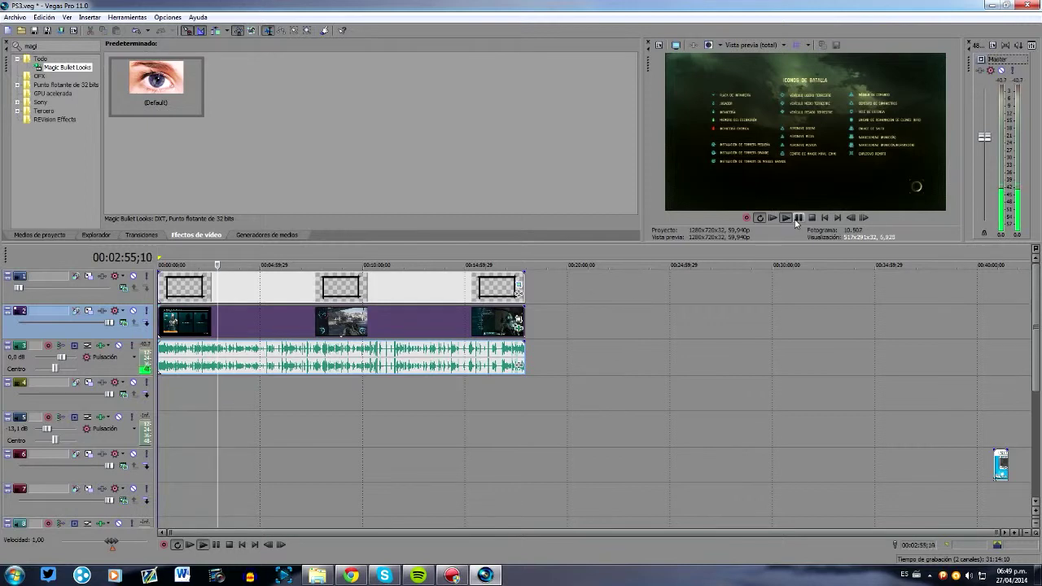
left_click(786, 217)
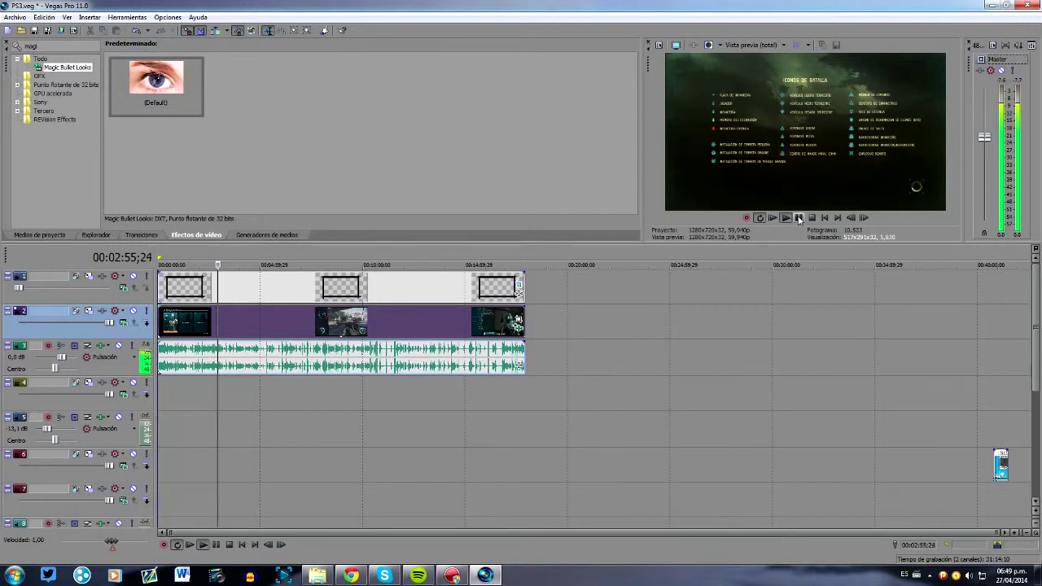
left_click(799, 218)
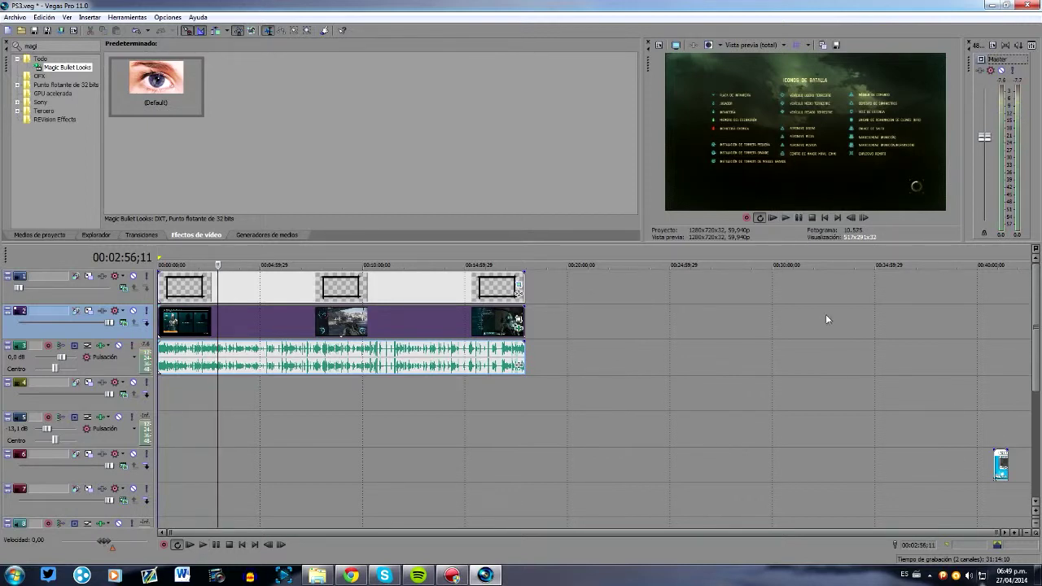
- Lower the master output level and preview the clip around 00:08:03;09 and 00:12:11;08
left_click_drag(988, 139, 989, 186)
left_click(799, 217)
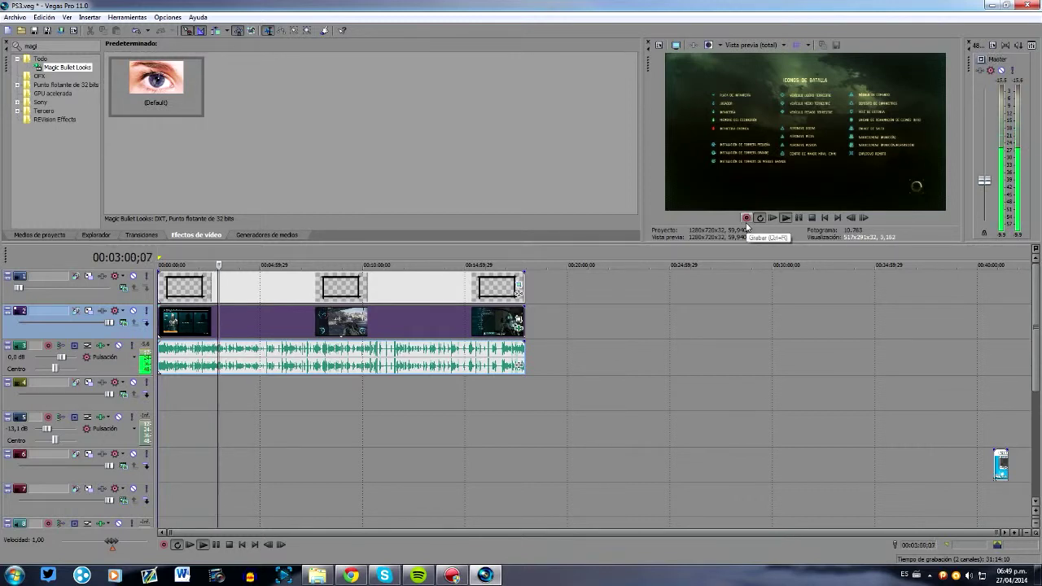
left_click(322, 261)
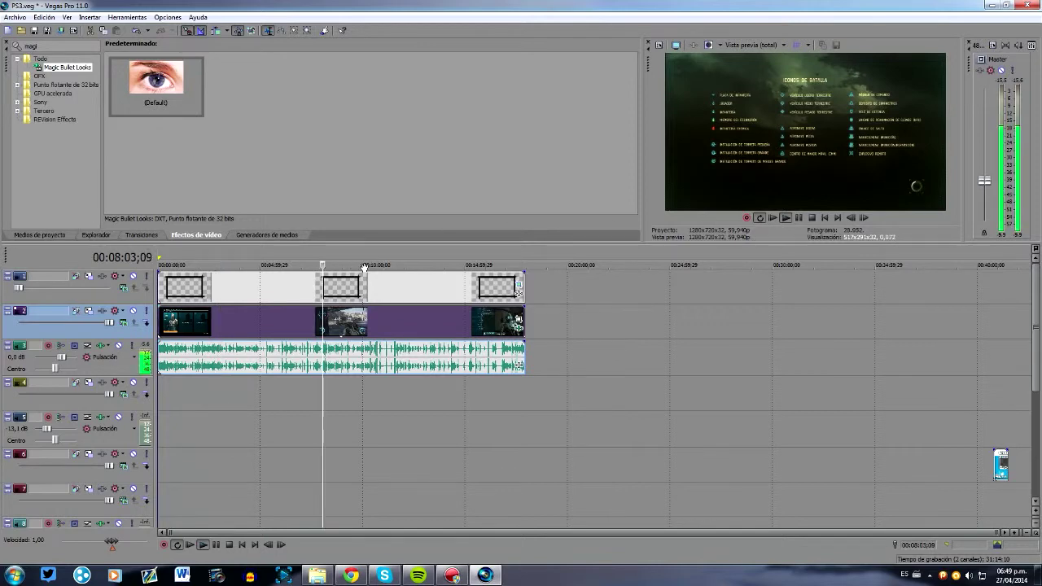
left_click(407, 279)
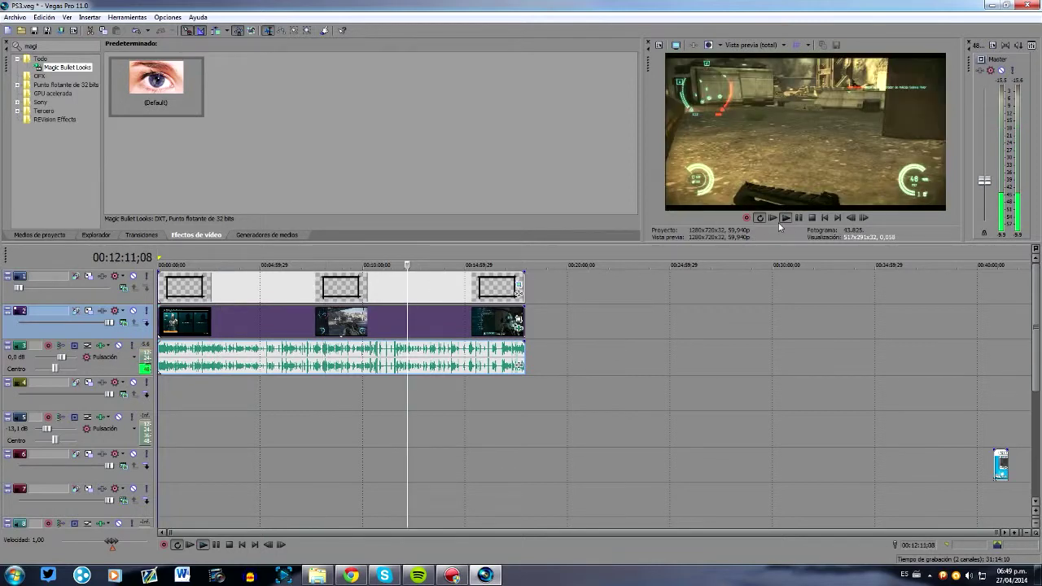
left_click(799, 218)
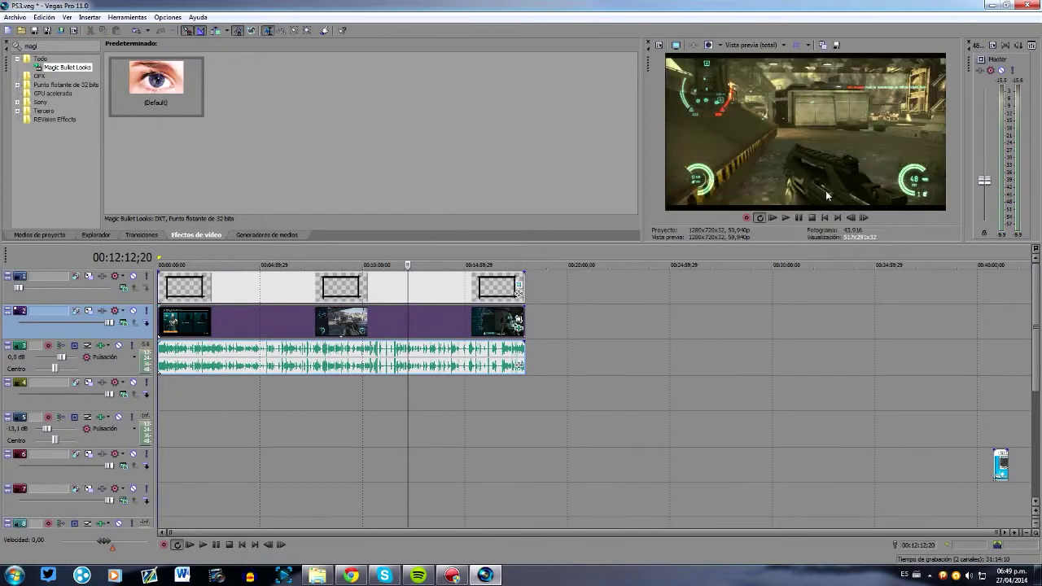
- Set the video preview quality to Borrador (Cuarto) and play a short stretch of the clip
left_click(754, 46)
mouse_move(755, 58)
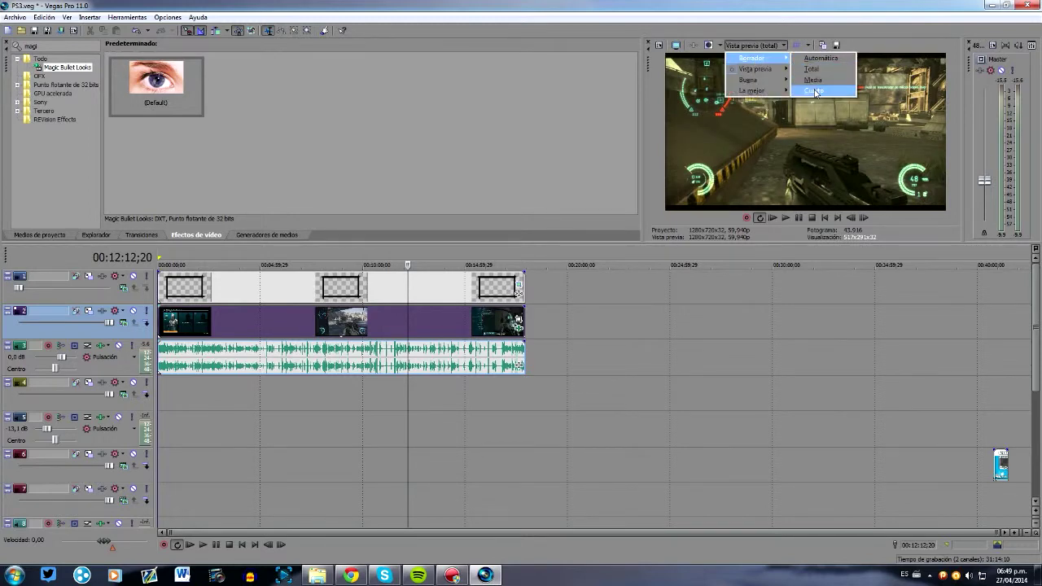
left_click(814, 90)
left_click(799, 217)
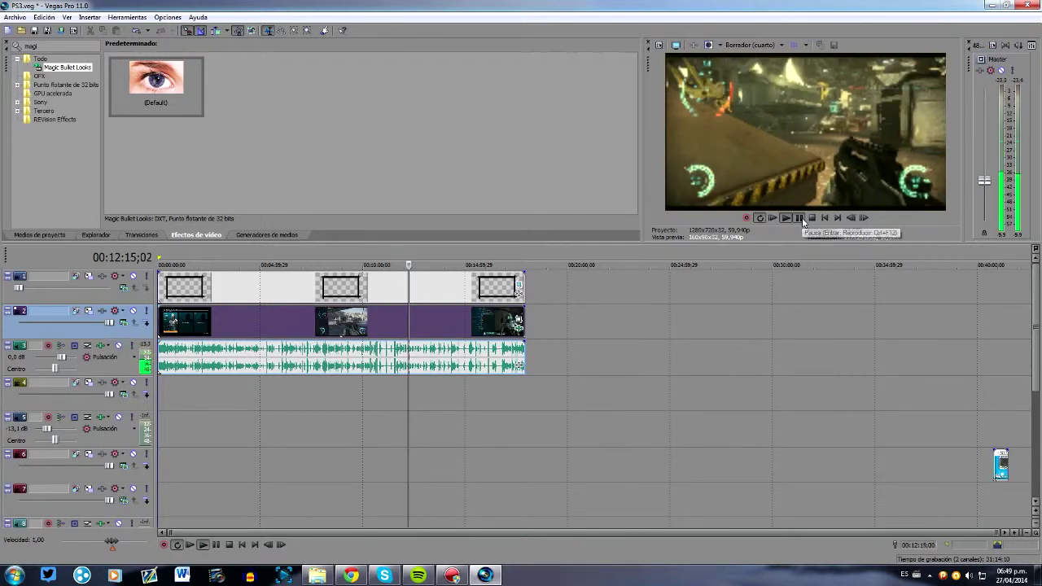
left_click(800, 219)
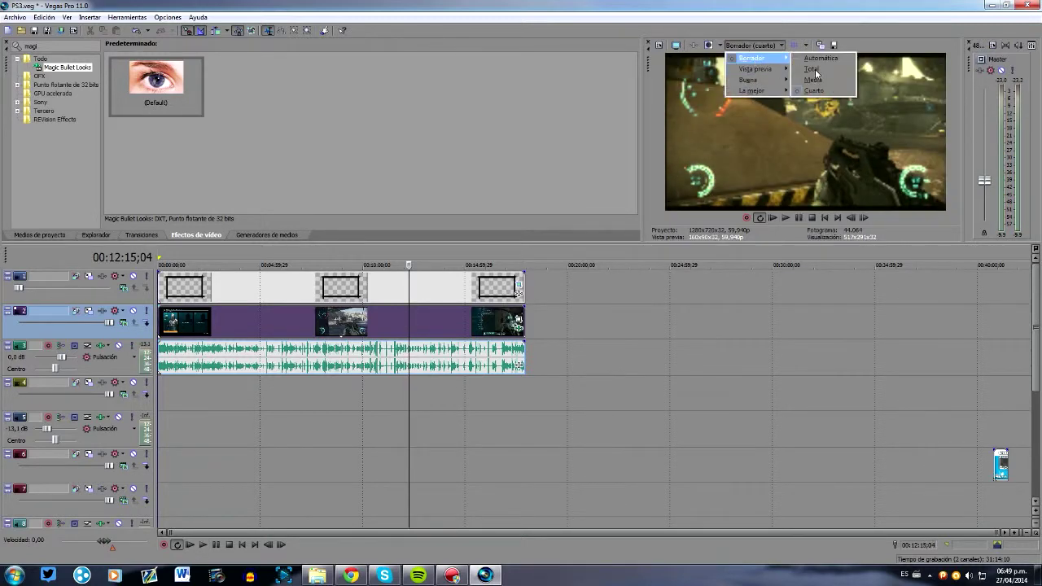
- Set the video preview quality to Borrador (Media) and play the clip up to 00:12:22;06
left_click(823, 81)
left_click(786, 217)
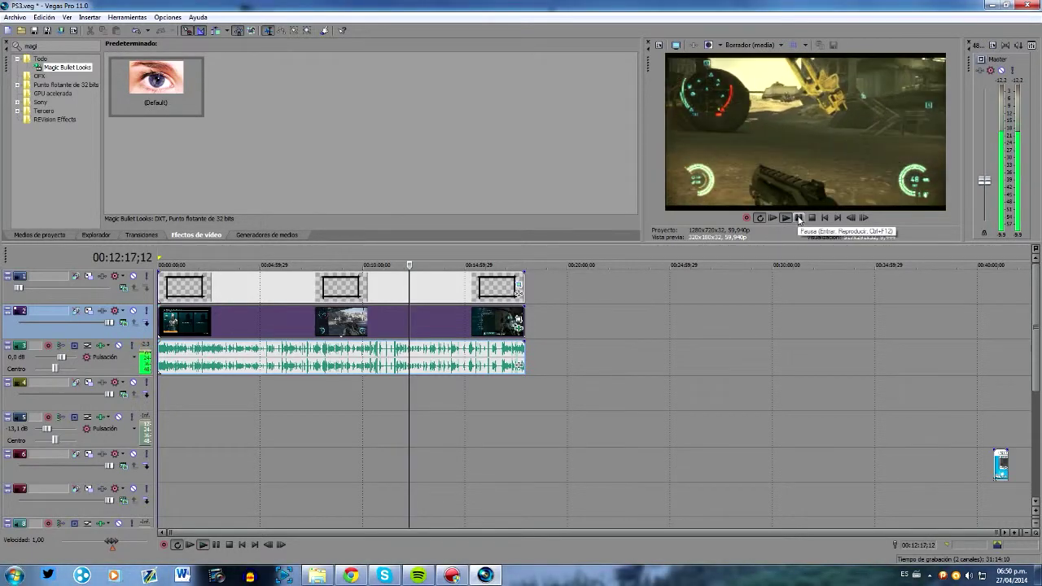
left_click(801, 218)
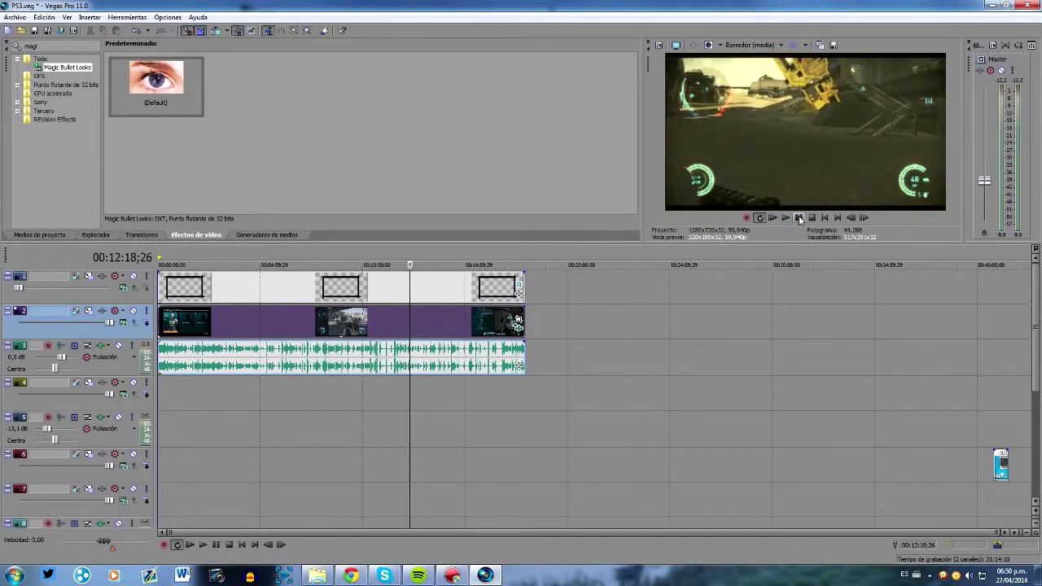
left_click(801, 218)
left_click(802, 219)
left_click(801, 218)
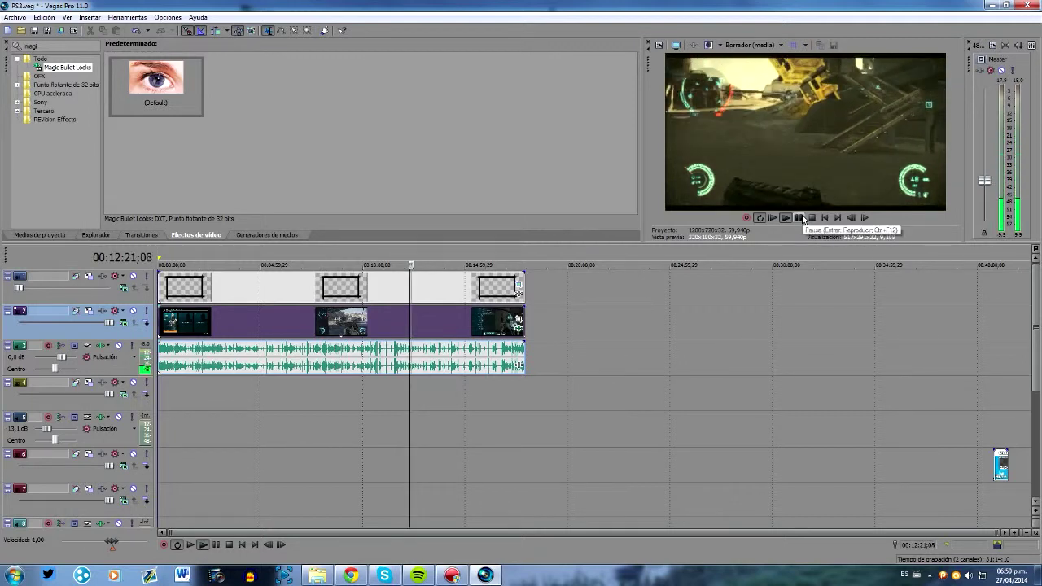
left_click(801, 218)
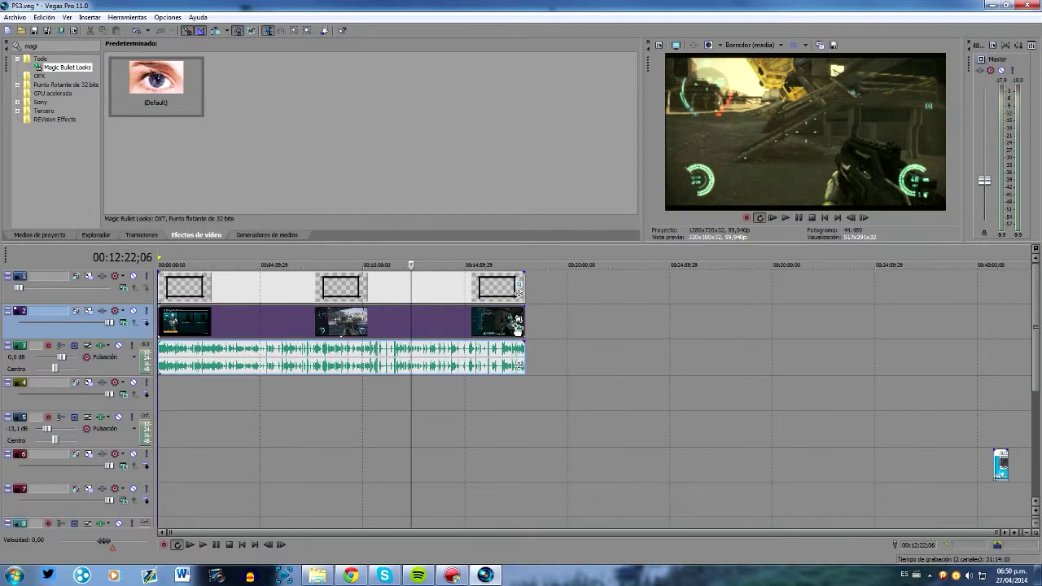
- Open the "dust - partida" event's video effects, remove Magic Bullet Looks and close the effects window
left_click(516, 329)
left_click(68, 235)
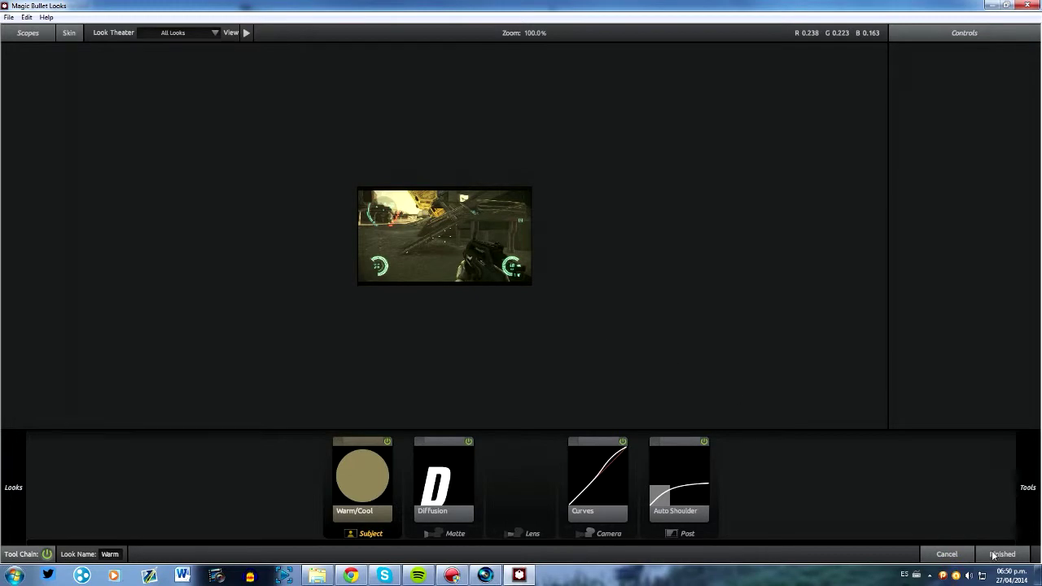
key("Return")
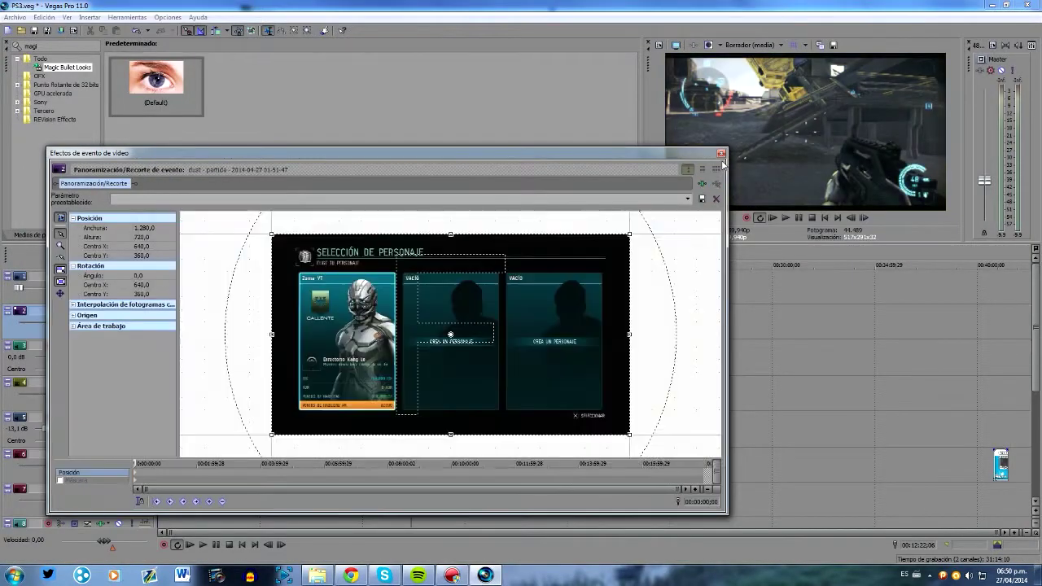
left_click(721, 153)
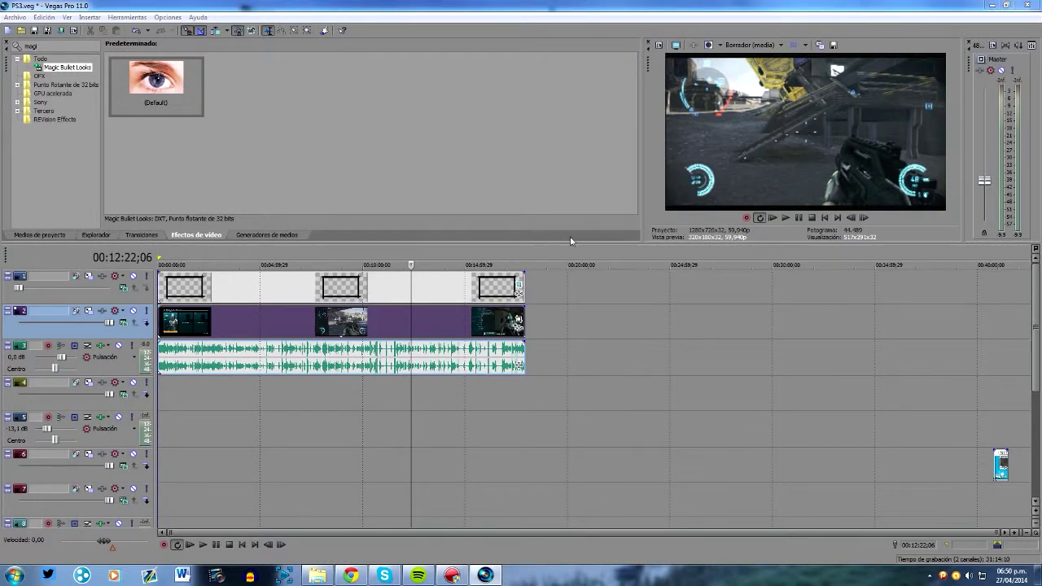
- Move the playhead to 00:00:34;27, clear the video effects search and show the project media
left_click(170, 257)
double_click(31, 46)
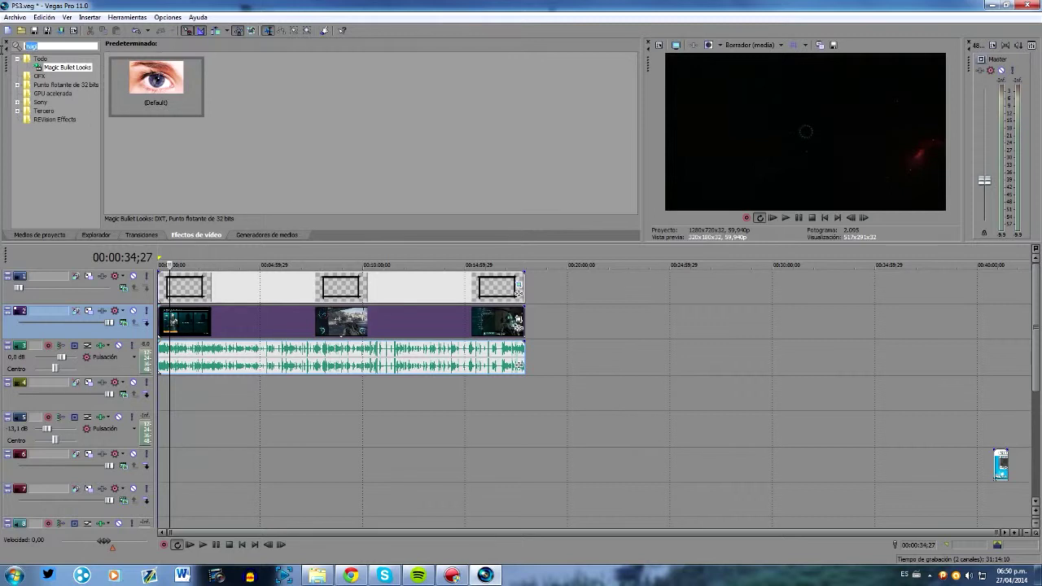
key("BackSpace")
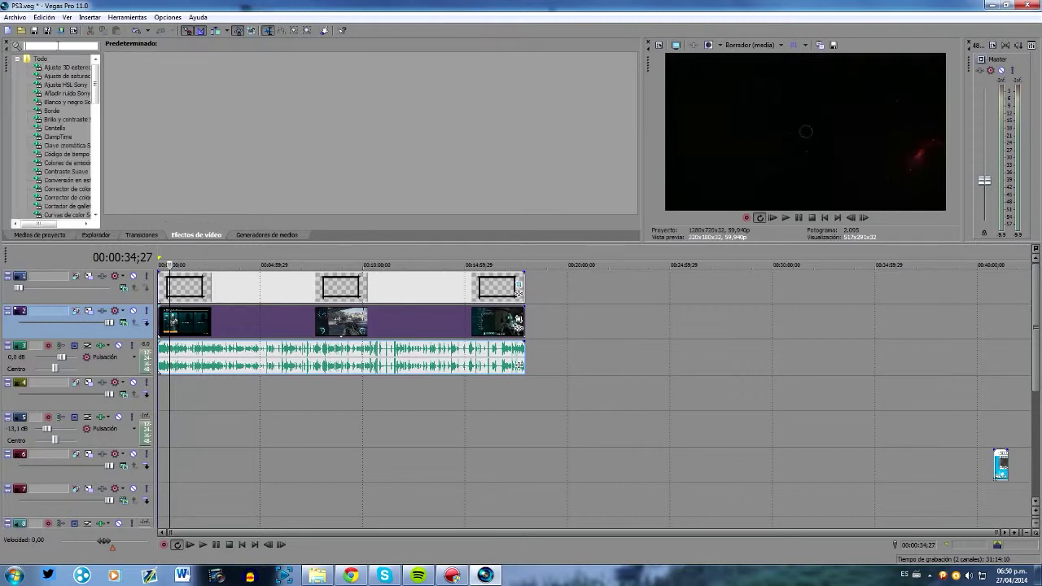
left_click(61, 236)
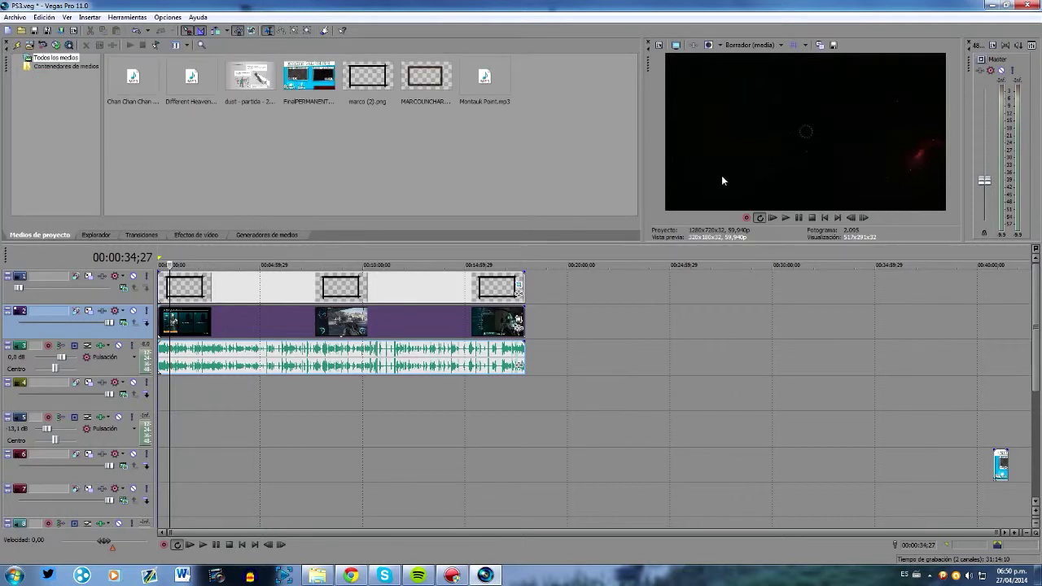
- Select the end-screen event on track 6 at 00:41:12;10 and look over the lower tracks down to track 11
left_click(1004, 470)
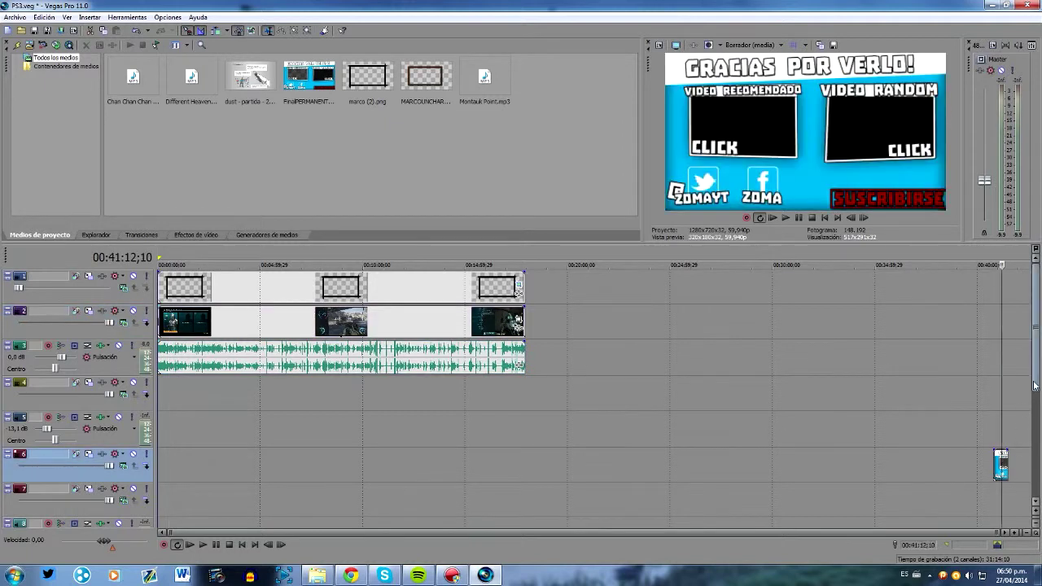
left_click_drag(1039, 370, 1039, 453)
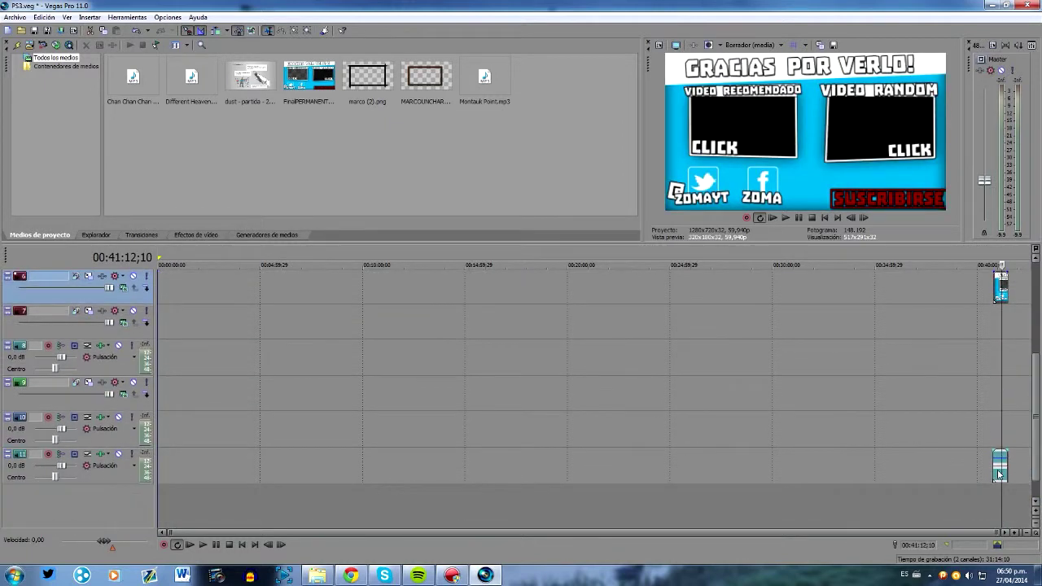
scroll(1008, 464, "up", 5)
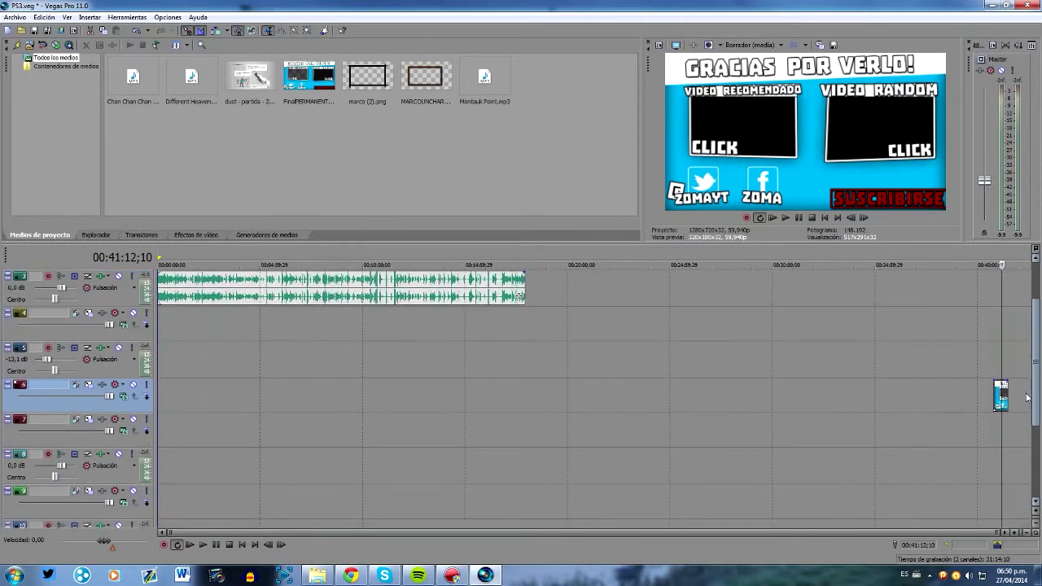
- Move the end-screen event on track 6 to start where the gameplay clip ends, at 00:17:55;11
left_click_drag(1000, 462, 531, 467)
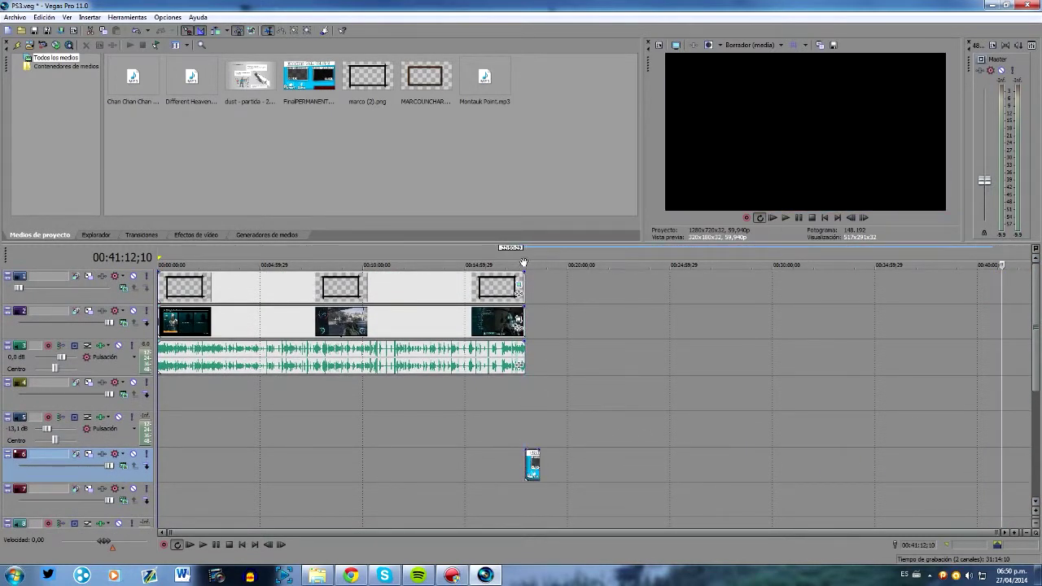
left_click(531, 467)
scroll(608, 452, "up", 1)
scroll(643, 472, "up", 5)
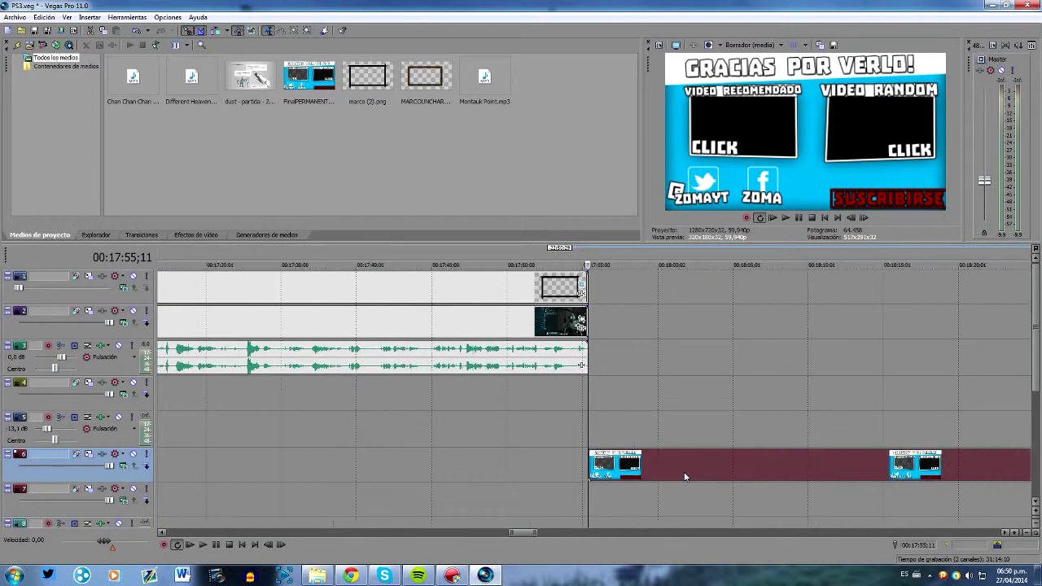
scroll(633, 475, "down", 2)
scroll(634, 476, "down", 3)
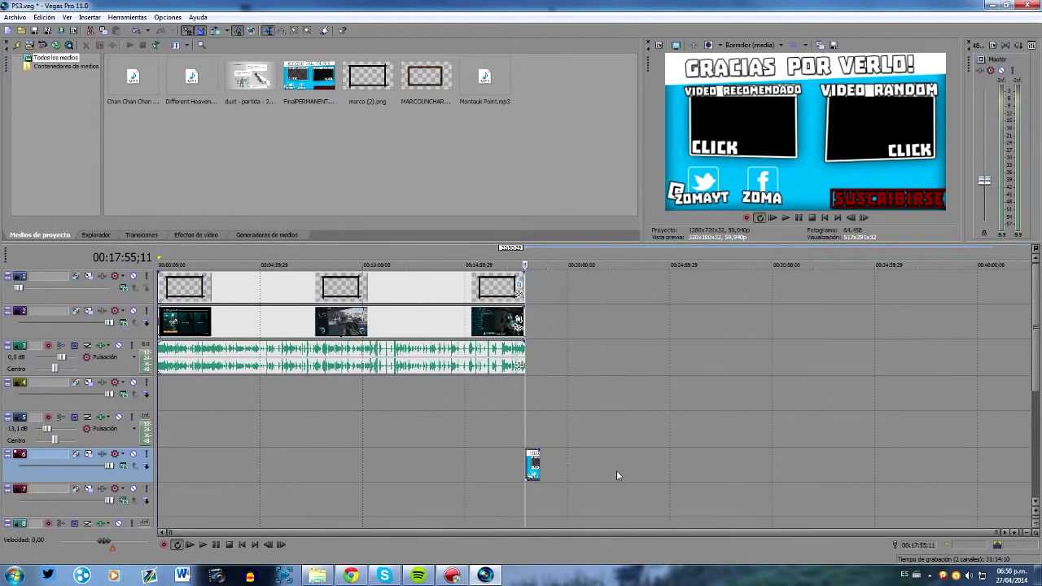
- Disable resampling (Deshabilitar re-muestreo) in the end-screen event's properties
scroll(617, 471, "up", 2)
right_click(613, 474)
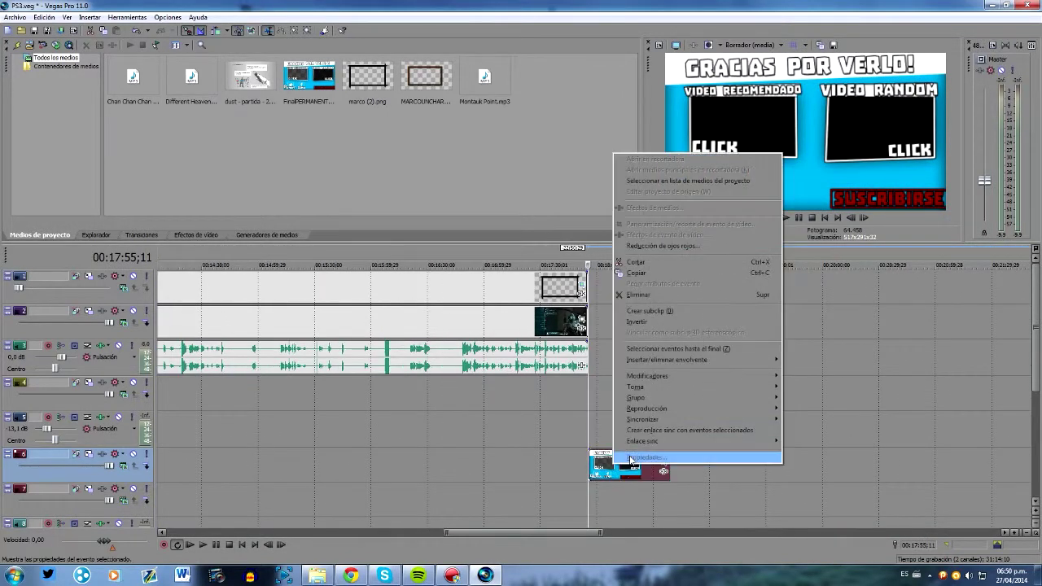
left_click(620, 473)
right_click(621, 475)
left_click(631, 464)
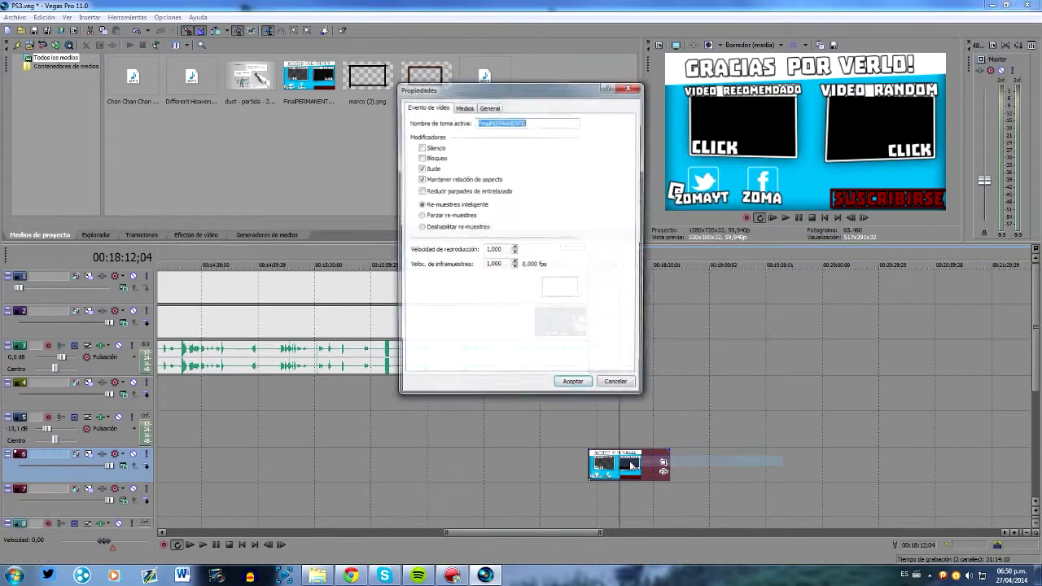
left_click(574, 386)
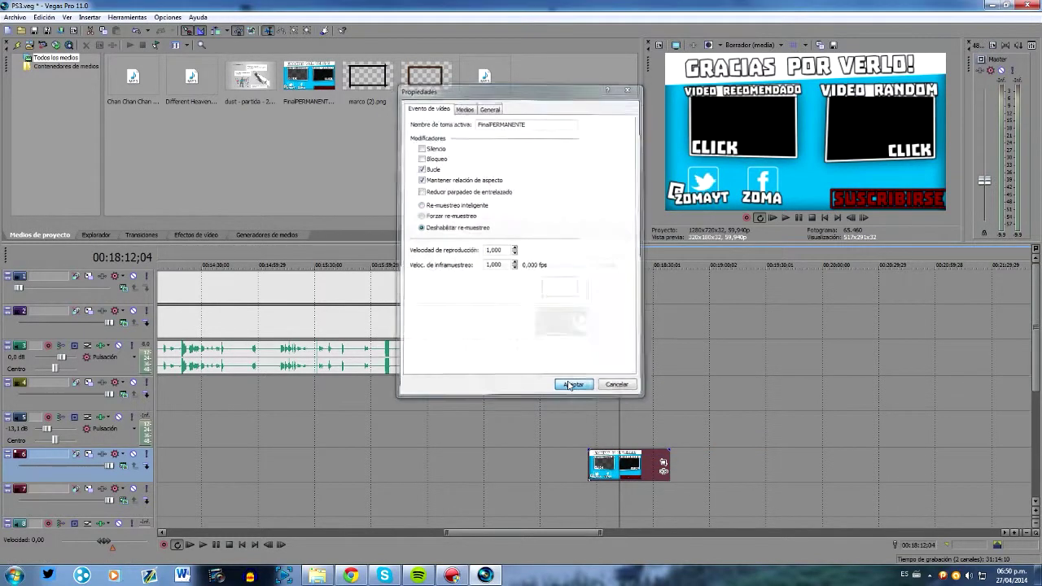
- Set a loop region from the project start to 00:01:36;27
scroll(463, 370, "down", 5)
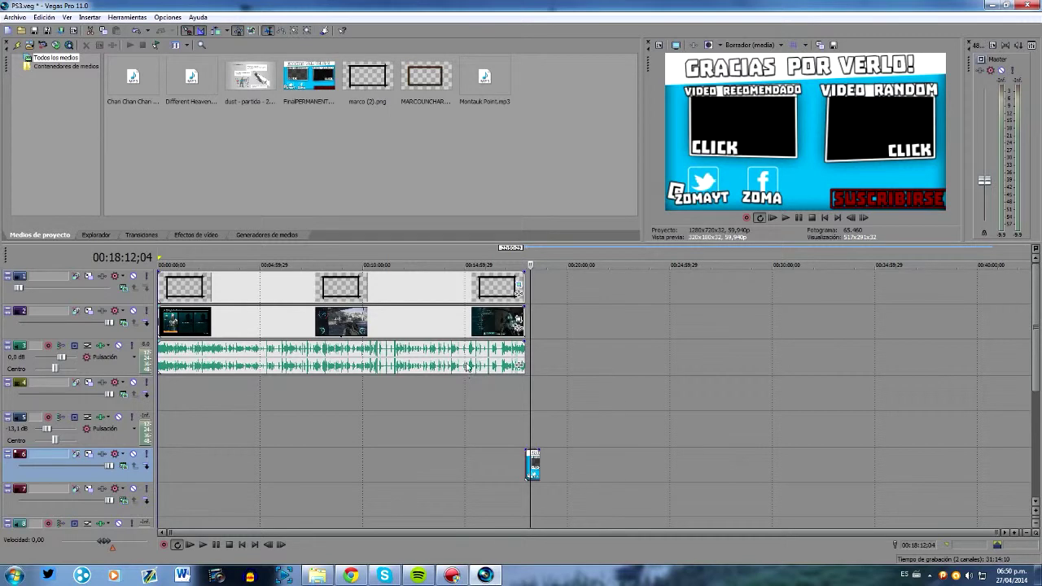
left_click(162, 253)
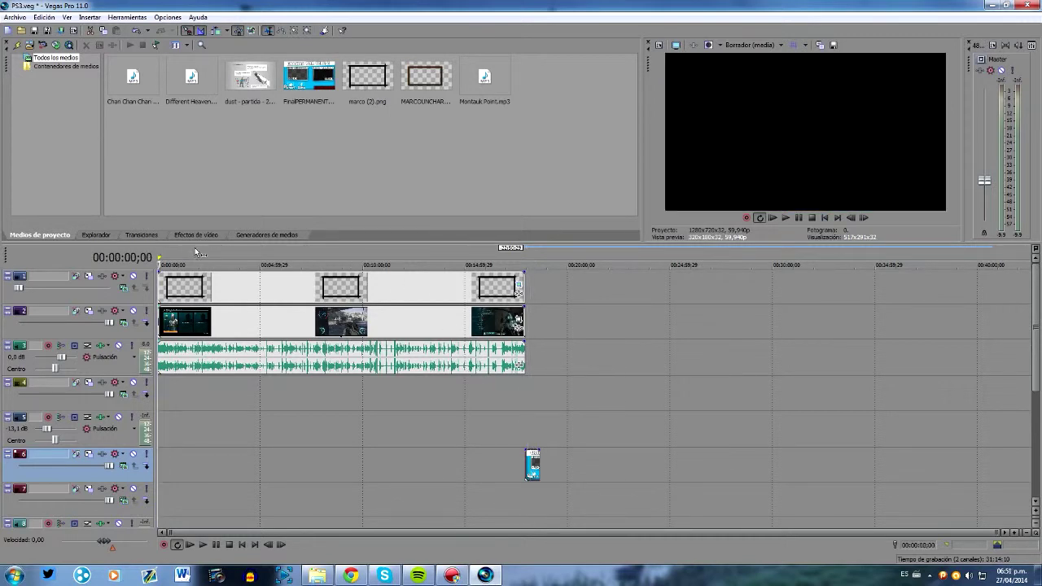
left_click(326, 578)
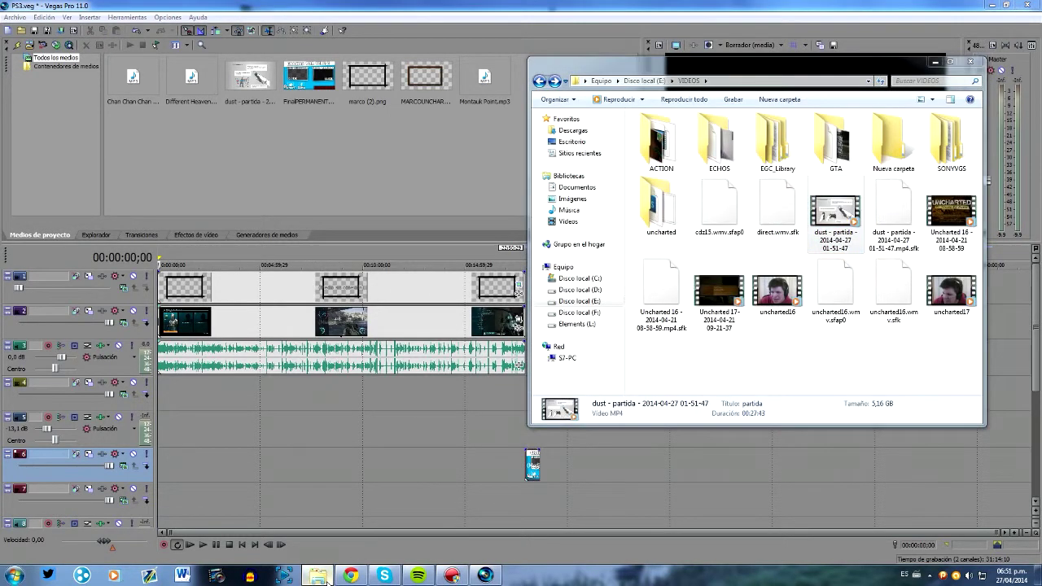
left_click(325, 578)
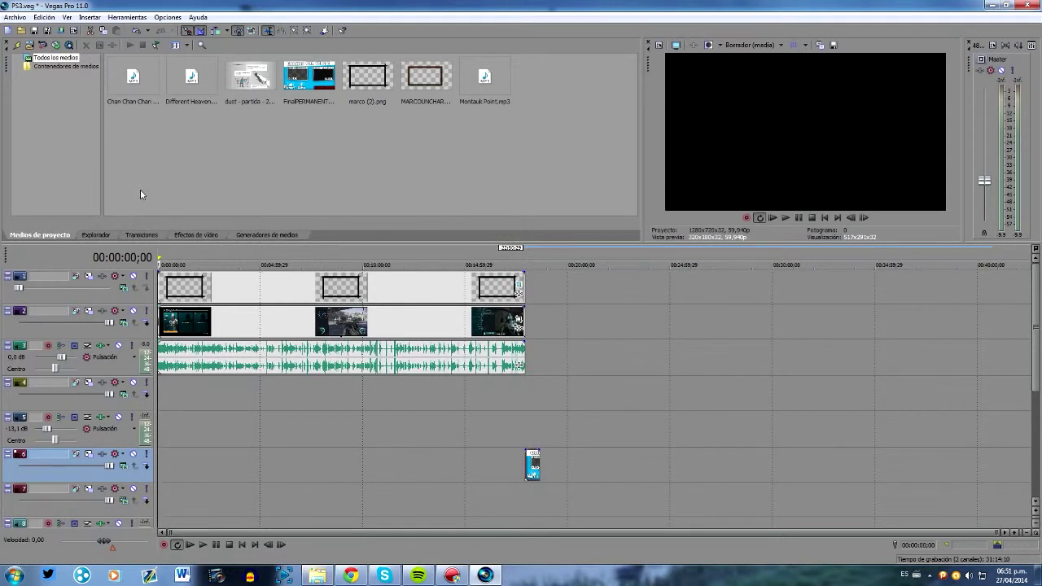
double_click(169, 254)
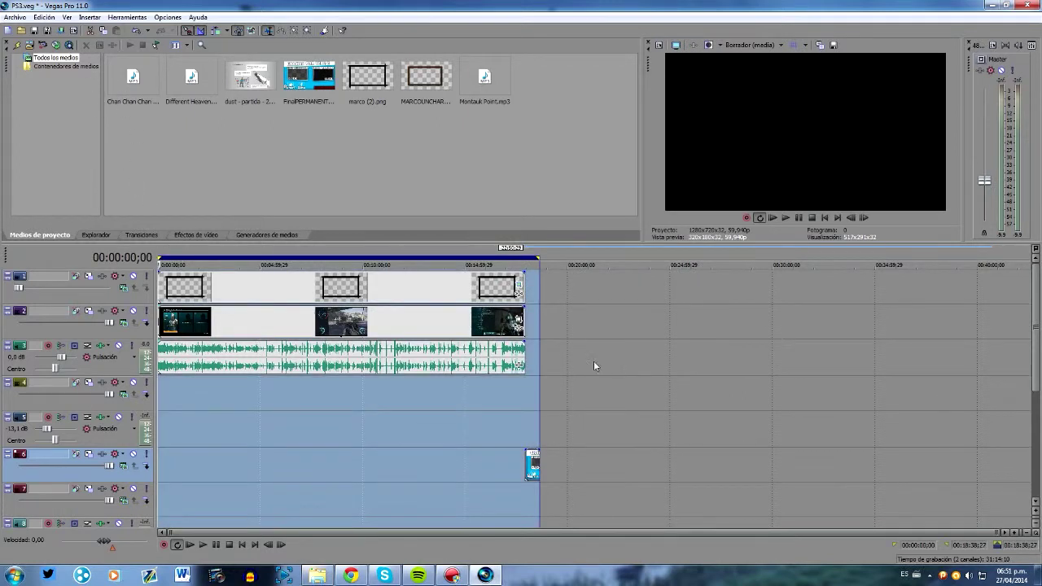
left_click_drag(161, 257, 190, 257)
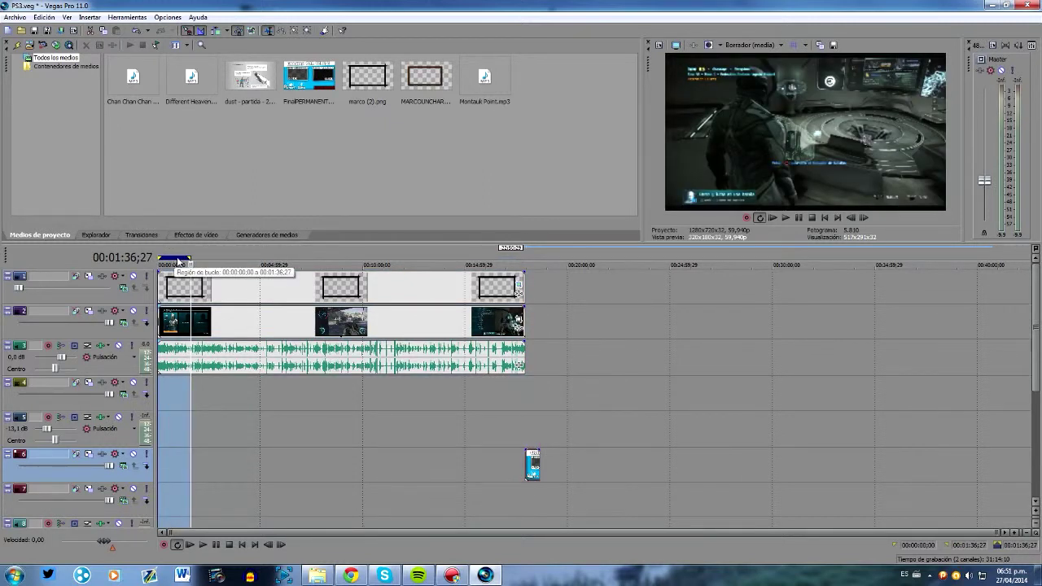
- View the render settings briefly, close them, and set the video preview quality to Vista previa (Total)
left_click(60, 30)
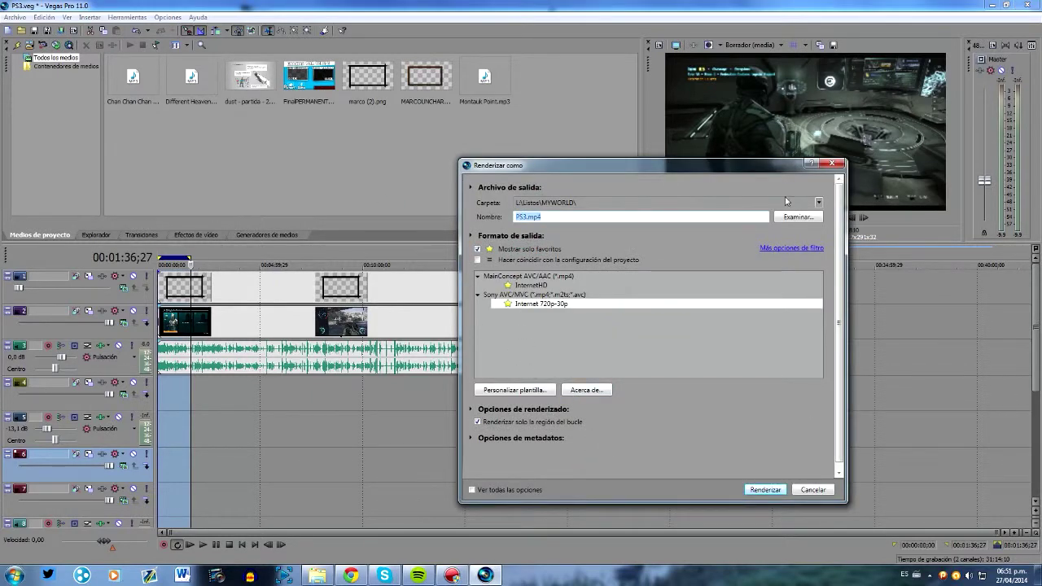
key("Escape")
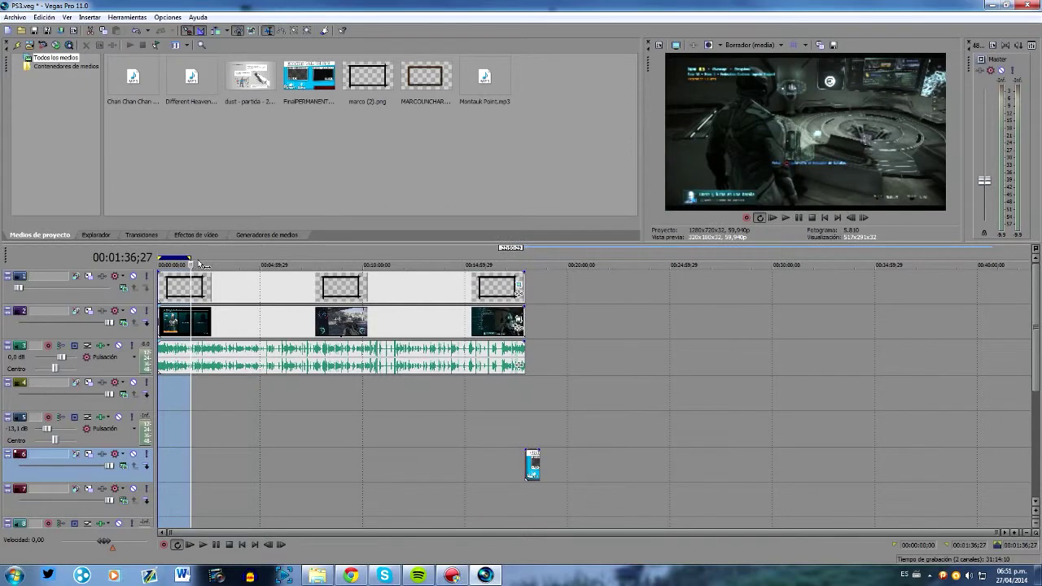
left_click(755, 43)
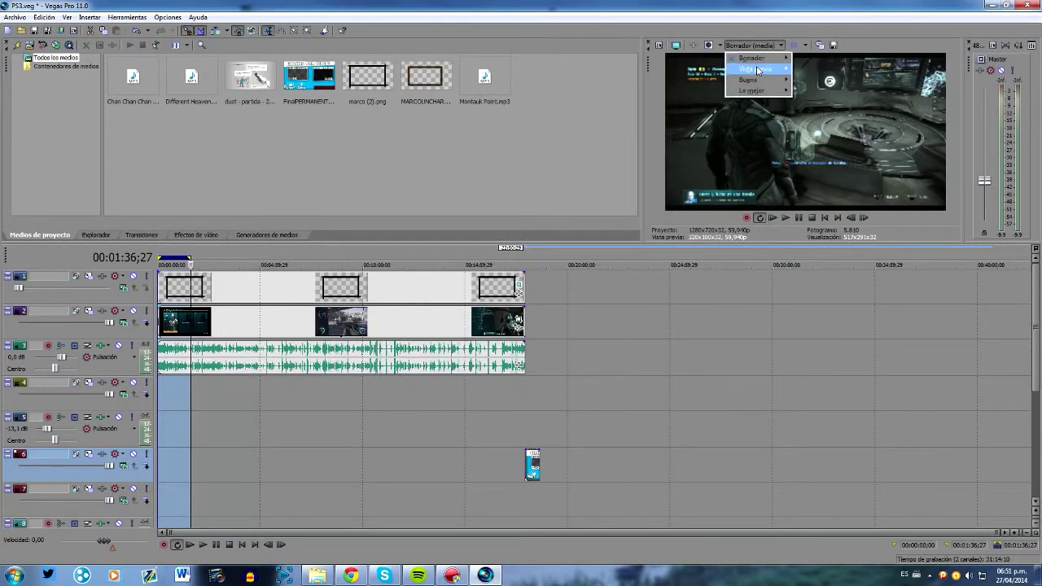
left_click(814, 80)
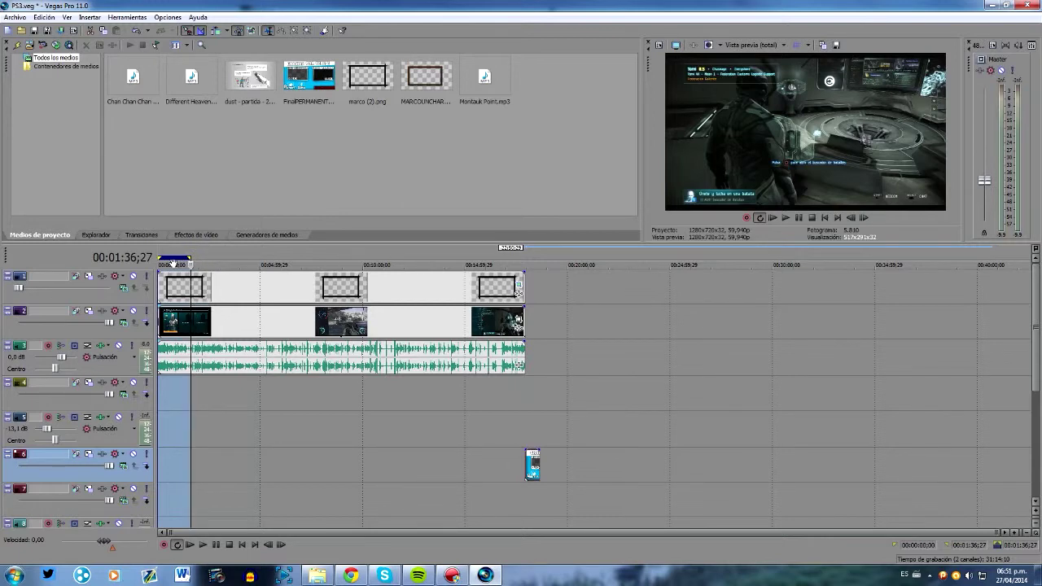
- Try loop regions from 00:06:56;08 to 00:08:33;07 and from 00:00:26;29 to 00:07:40;23
left_click_drag(172, 259, 219, 259)
left_click_drag(317, 257, 317, 259)
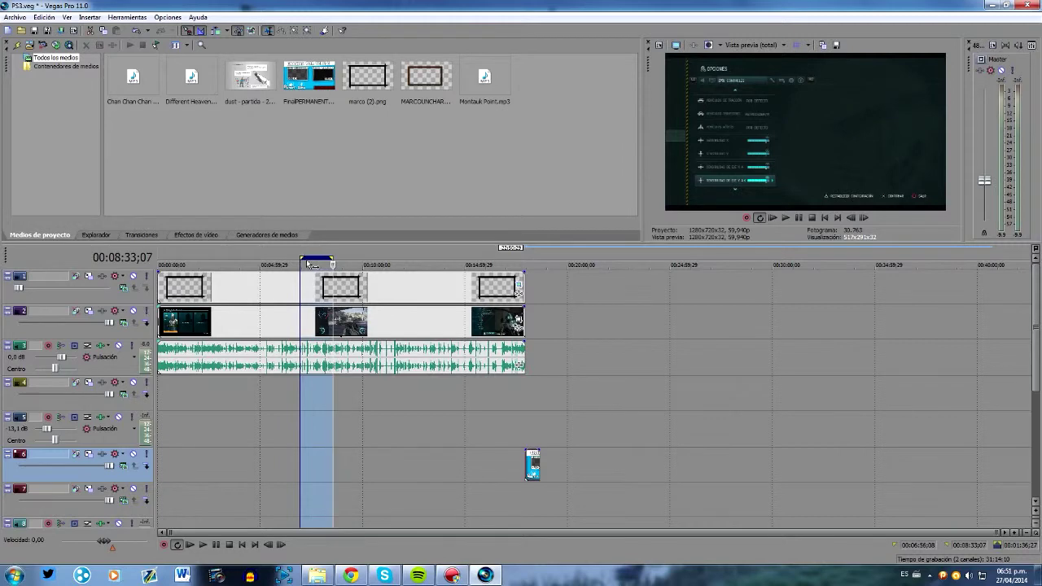
left_click(323, 261)
key("shift+Home")
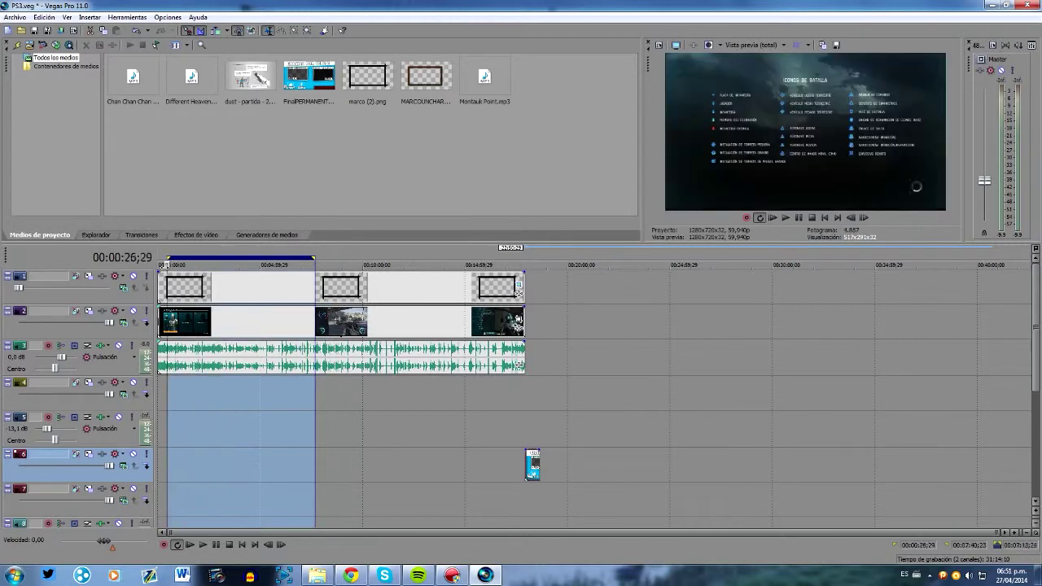
- Set the loop region to span the whole project through the end screen and open the Renderizar como dialog
double_click(385, 254)
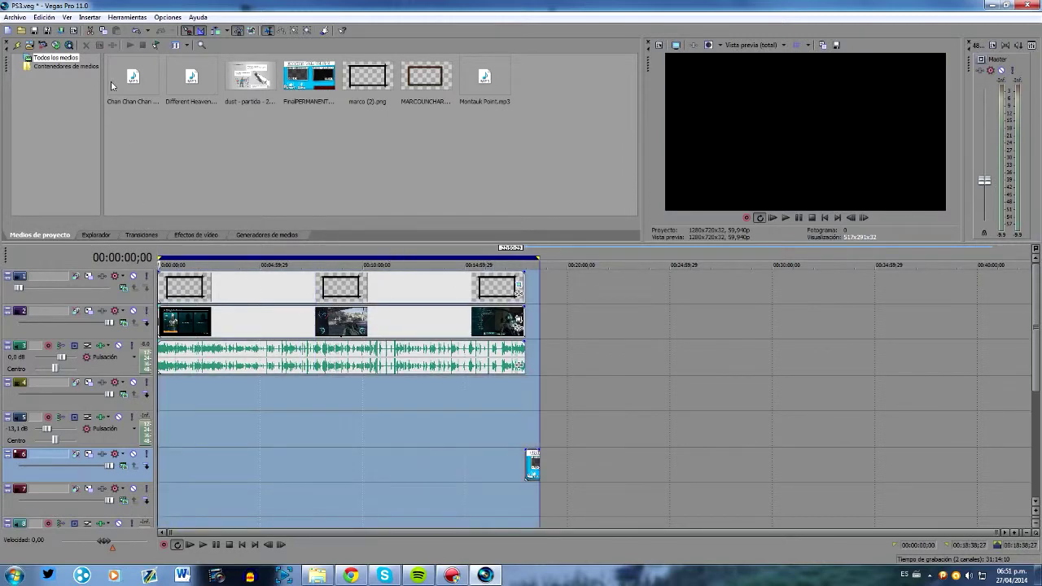
left_click(61, 31)
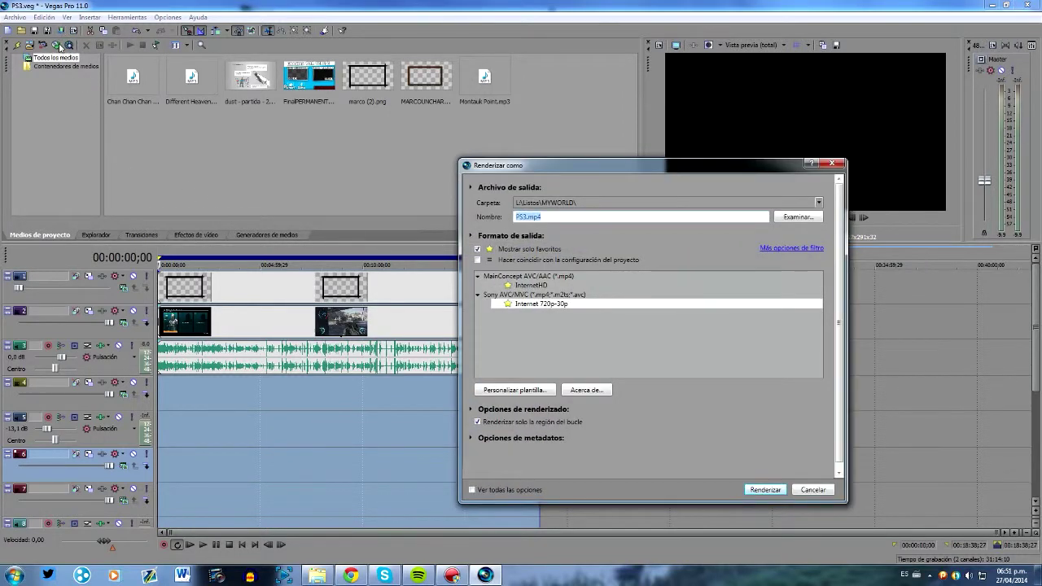
left_click(61, 31)
left_click(839, 168)
left_click(14, 17)
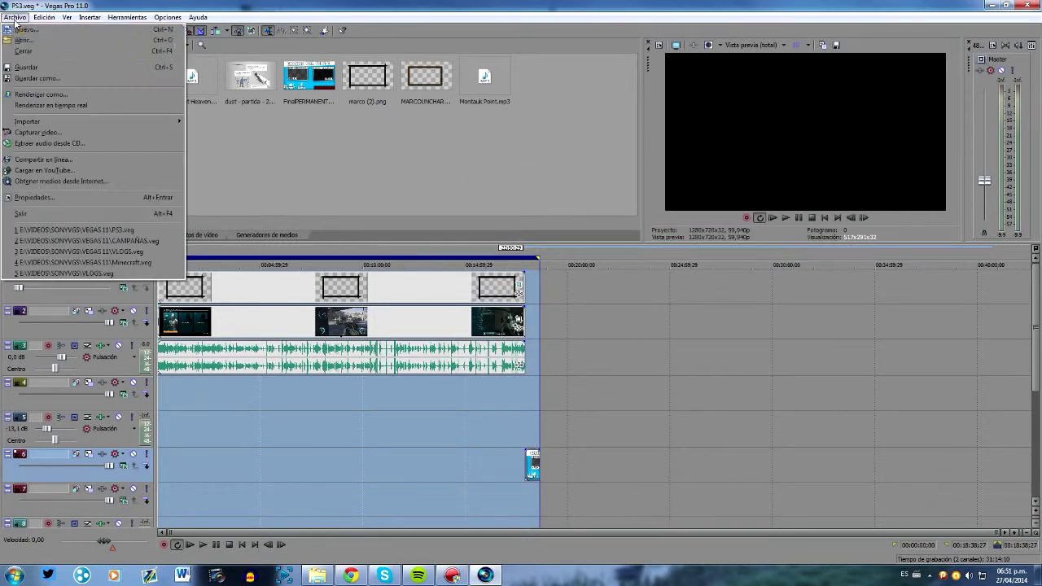
left_click(42, 95)
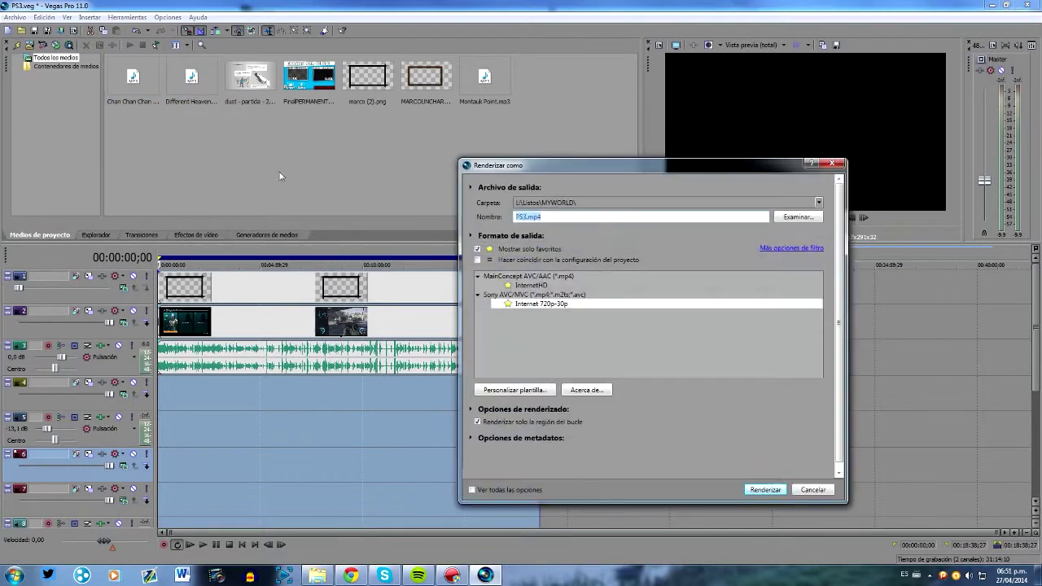
- Compare the favorite render templates InternetHD and Internet 720p-30p
left_click(537, 286)
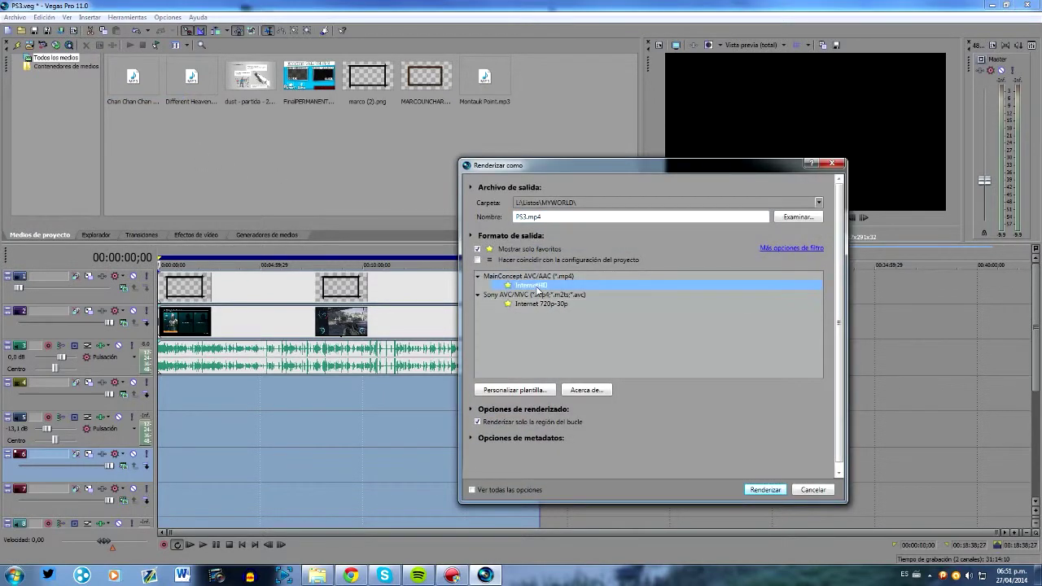
left_click(544, 304)
left_click(542, 286)
left_click(542, 305)
- List all output formats instead of only favorites and expand the MainConcept AVC/AAC (*.mp4) templates
left_click(478, 250)
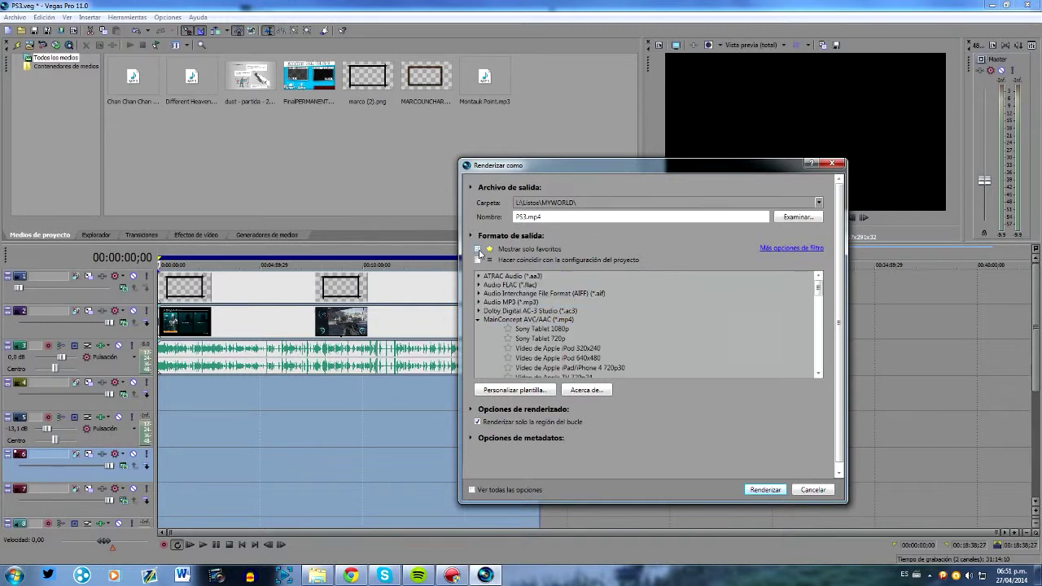
left_click(479, 320)
left_click(477, 248)
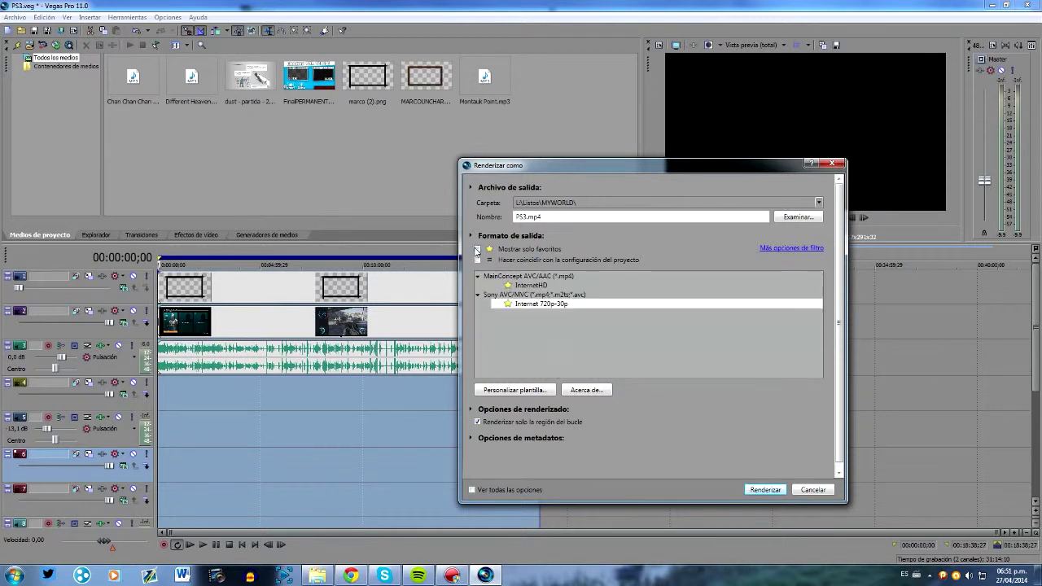
left_click(477, 248)
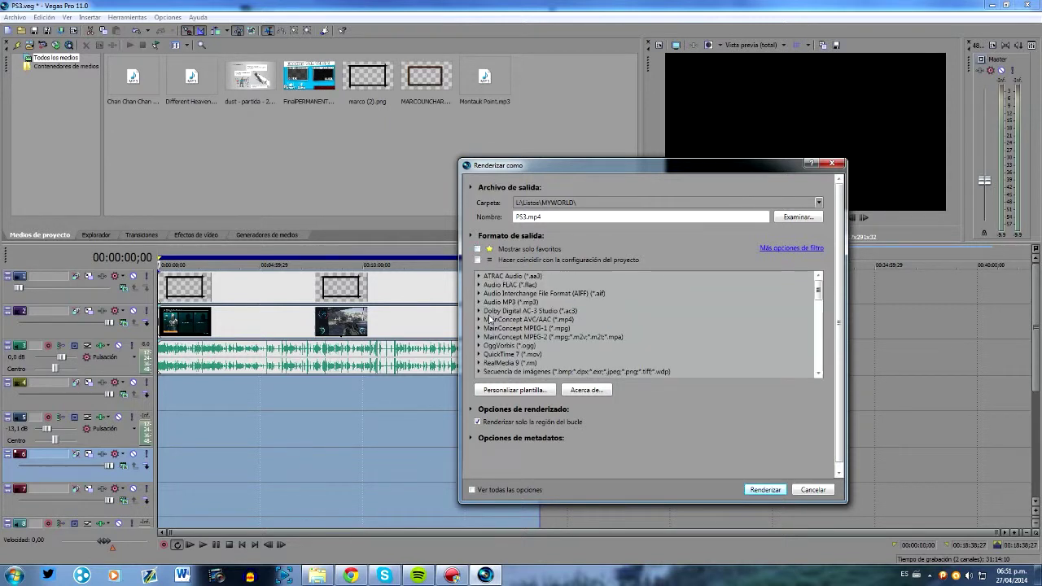
left_click(541, 320)
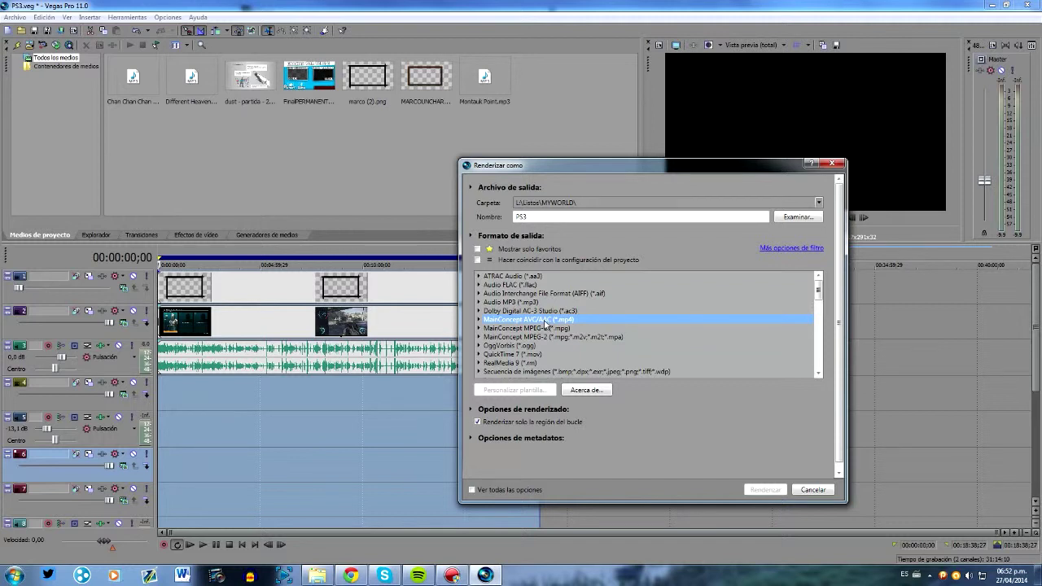
left_click(479, 320)
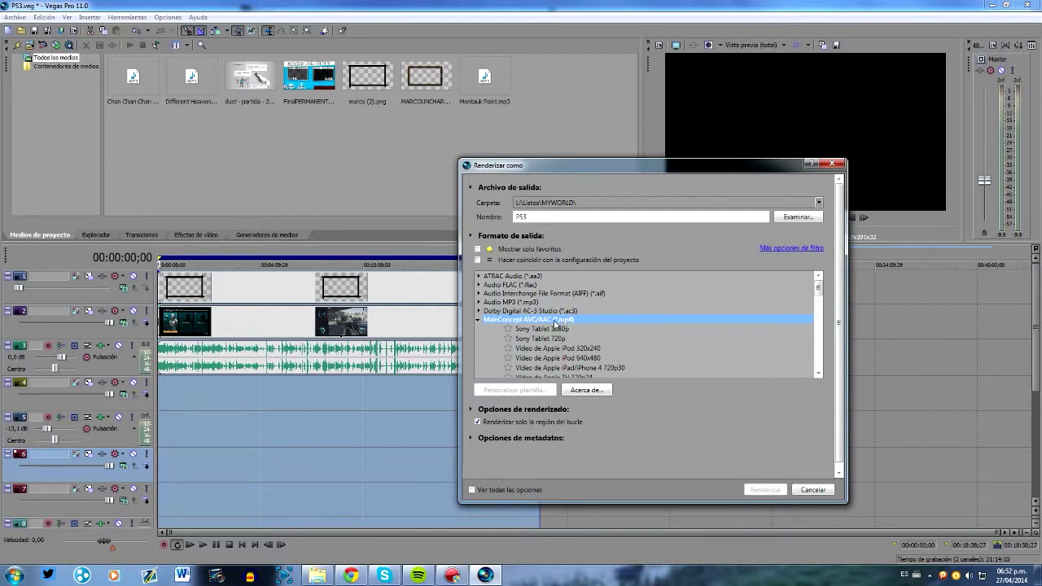
- Select the Internet HD 1080p and Internet HD 720p templates in turn and look through the remaining MainConcept templates
scroll(534, 338, "down", 2)
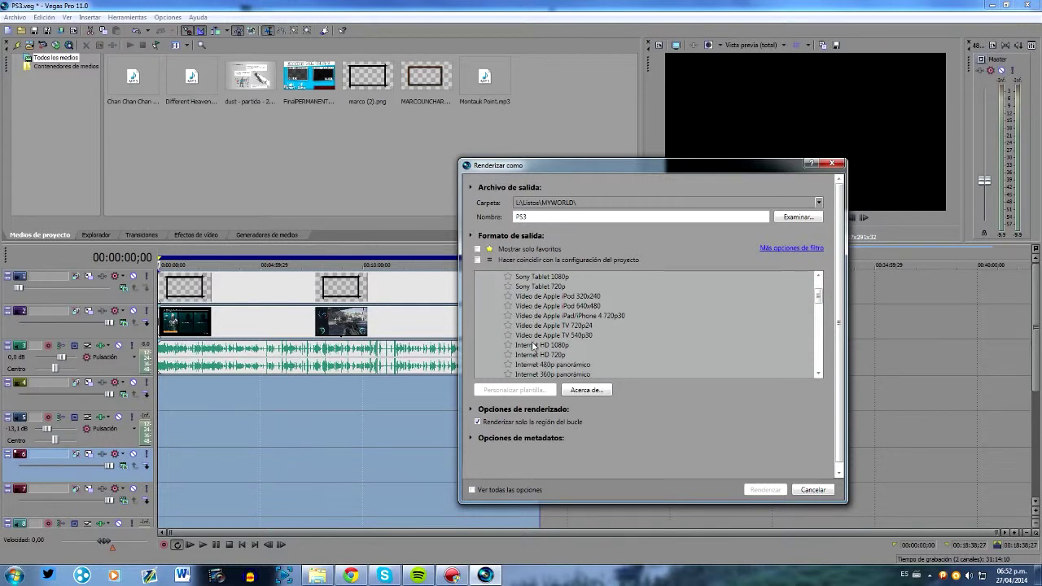
left_click(535, 345)
left_click(535, 356)
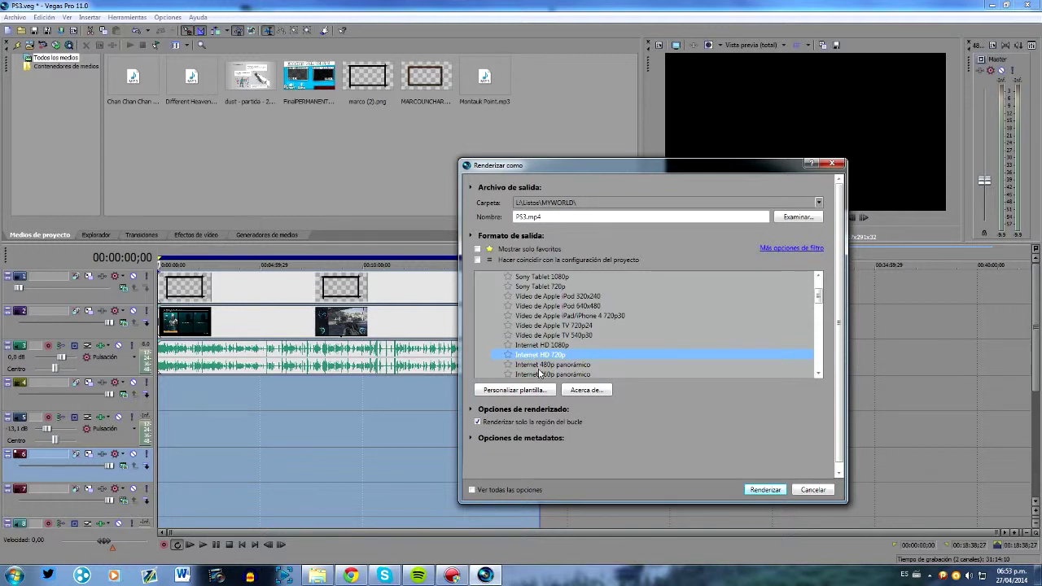
scroll(580, 370, "down", 3)
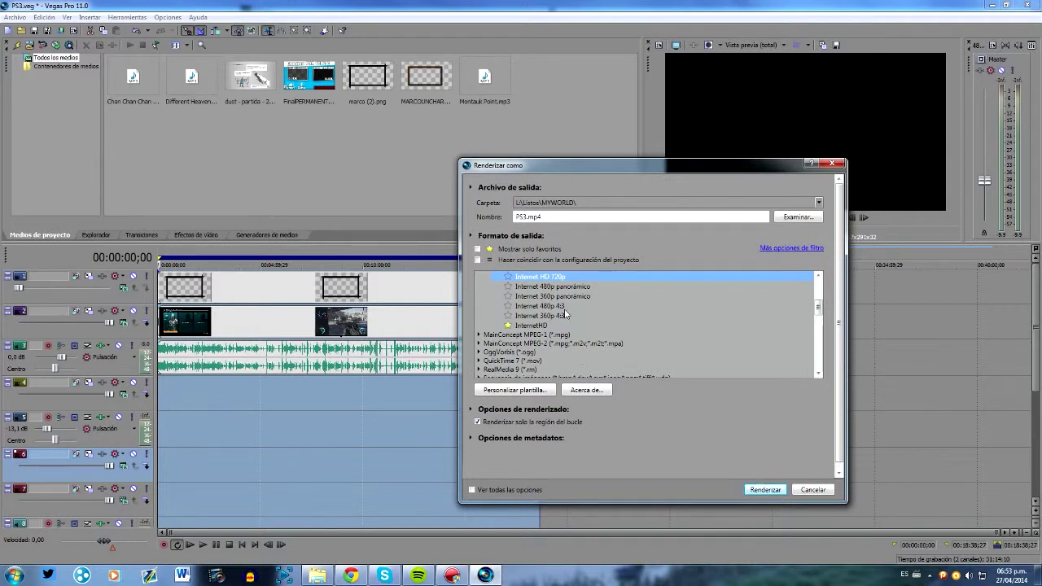
scroll(530, 334, "up", 3)
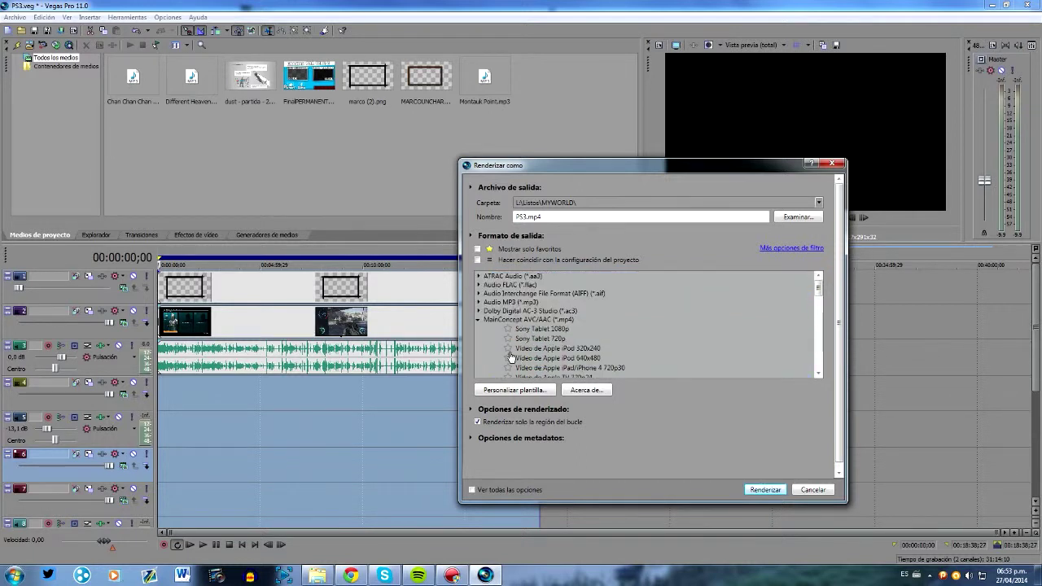
- Collapse MainConcept AVC/AAC and select QVGA para Memory Stick - 512 Kbps under Sony AVC/MVC
left_click(482, 325)
left_click(484, 326)
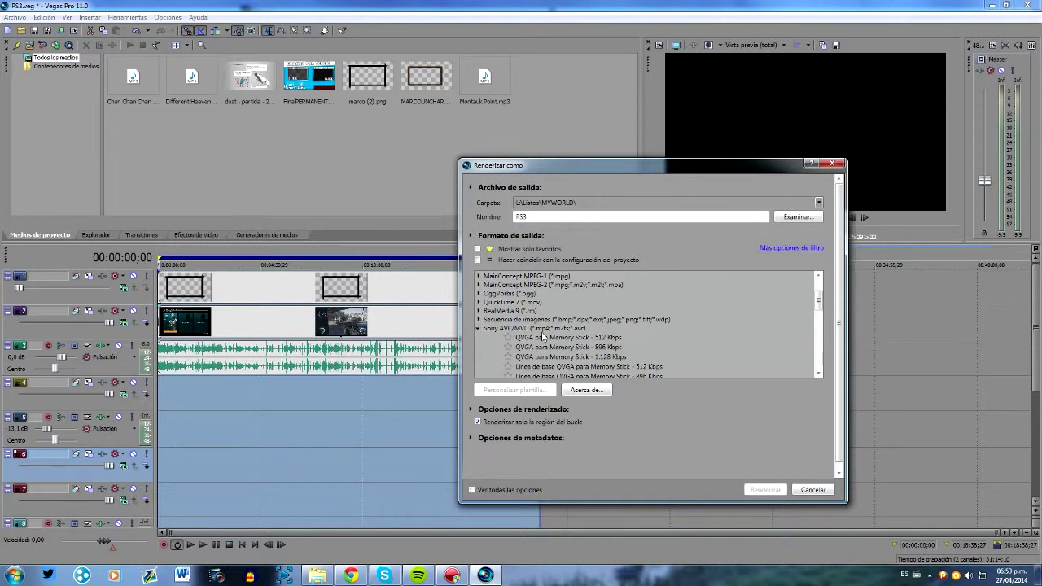
scroll(575, 340, "down", 1)
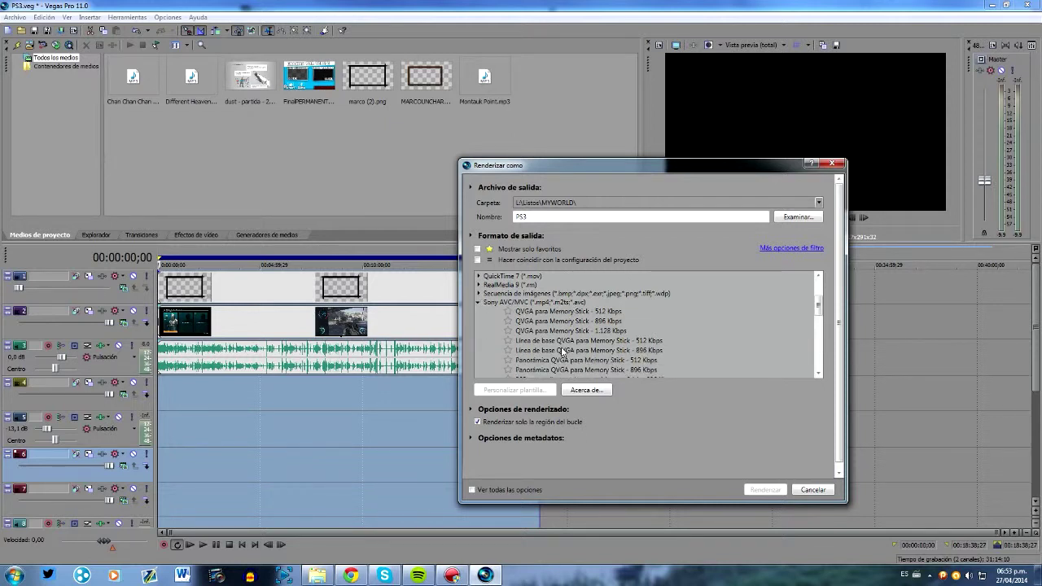
left_click(554, 312)
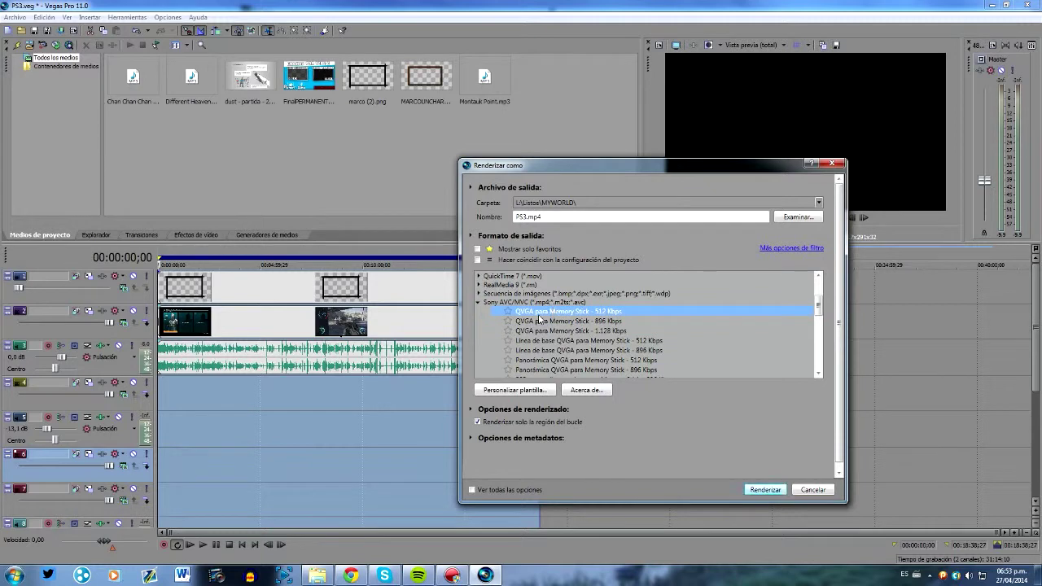
- Show only the favorite render templates and open the Internet 720p-30p template for customization
left_click(478, 250)
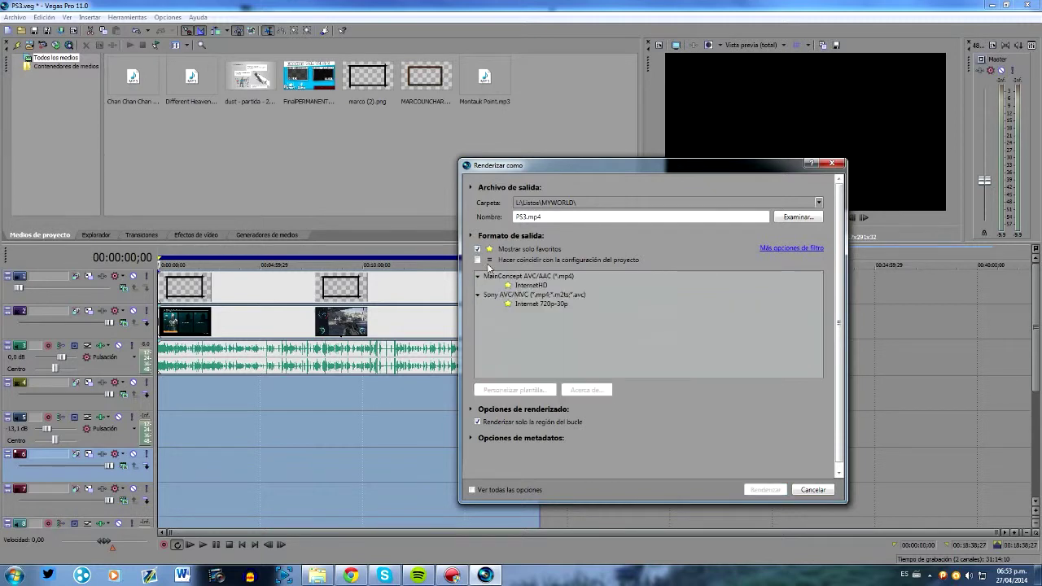
left_click(527, 305)
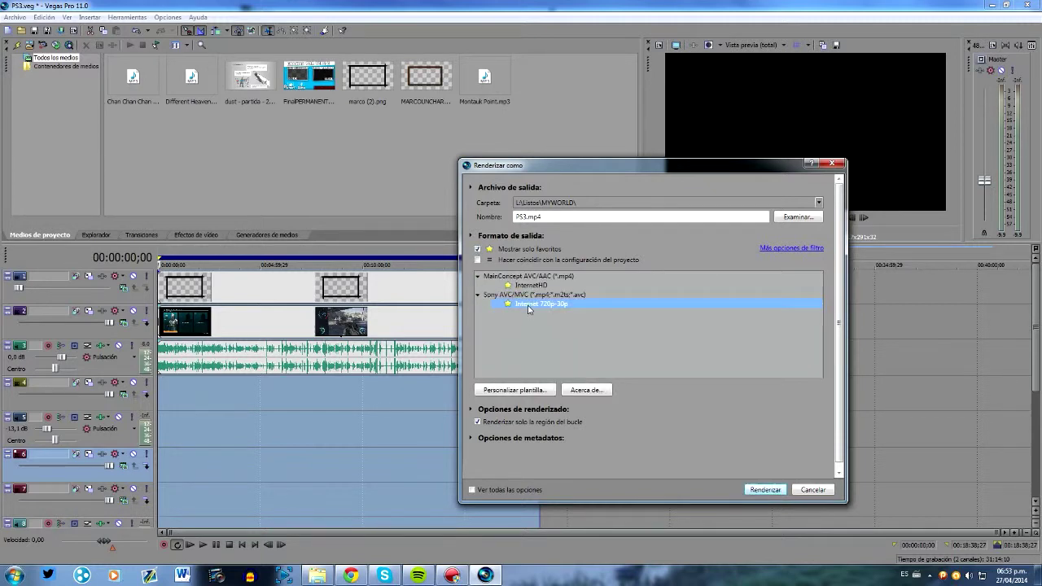
left_click(528, 390)
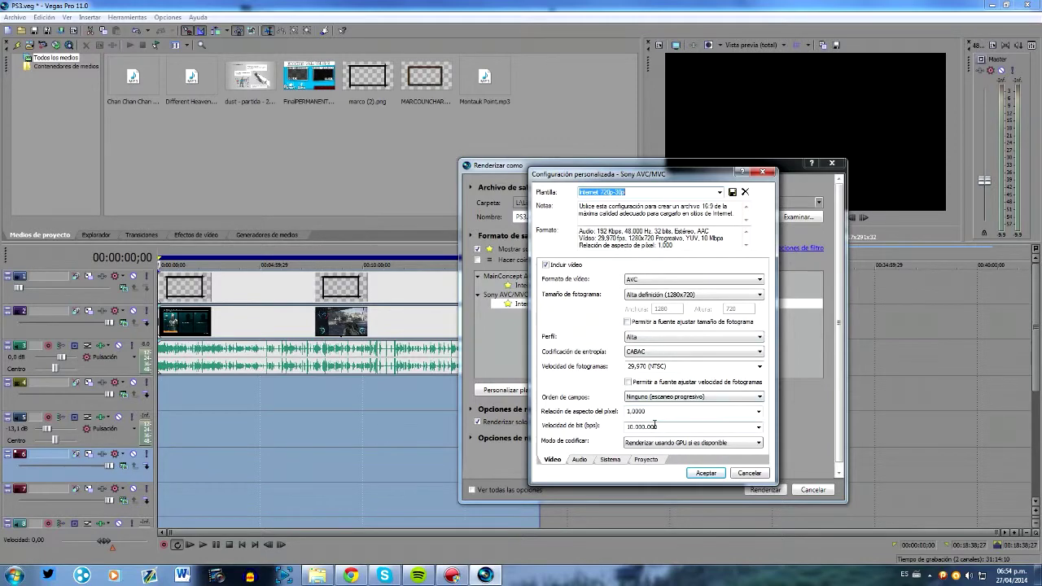
- Switch to Chrome, look through the list of uploaded YouTube videos, and return to Vegas Pro
left_click(351, 575)
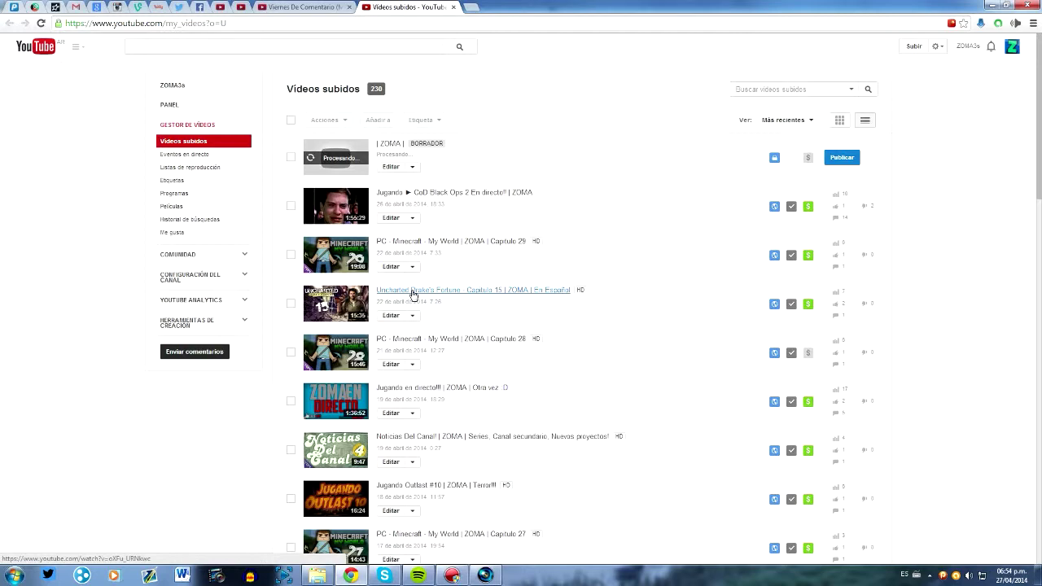
scroll(412, 294, "down", 1)
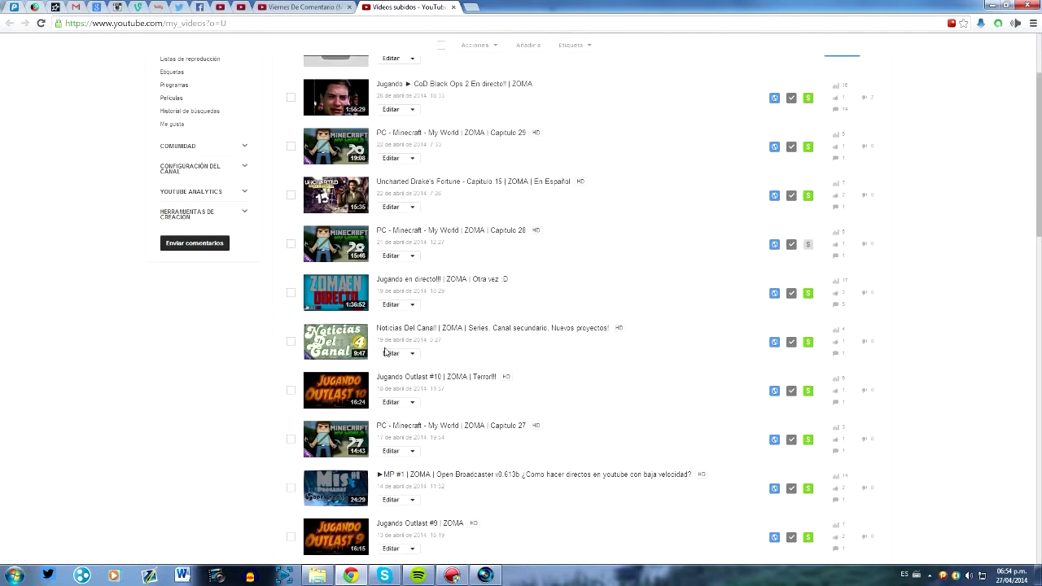
scroll(382, 370, "down", 2)
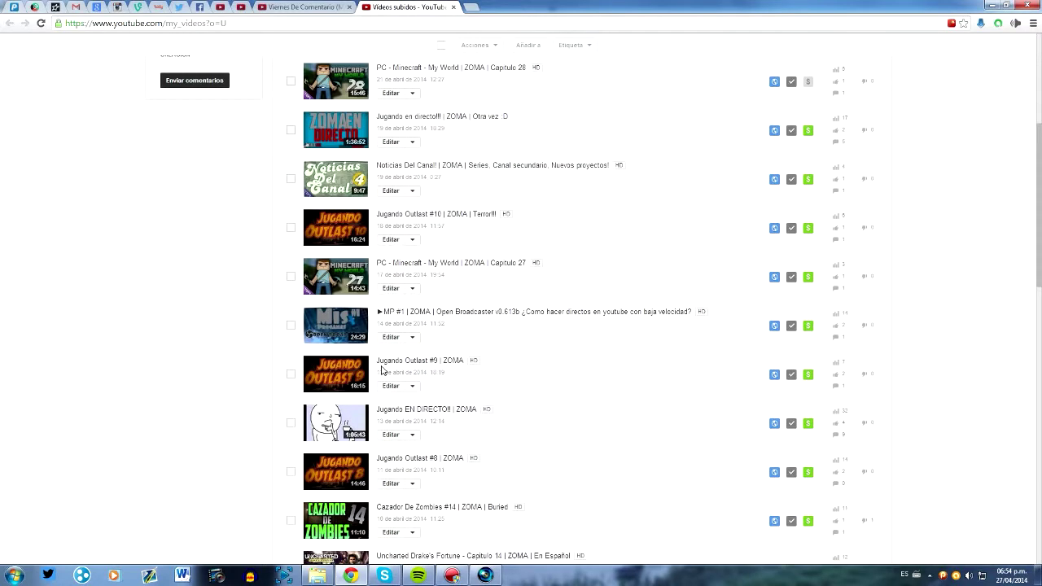
scroll(382, 369, "down", 1)
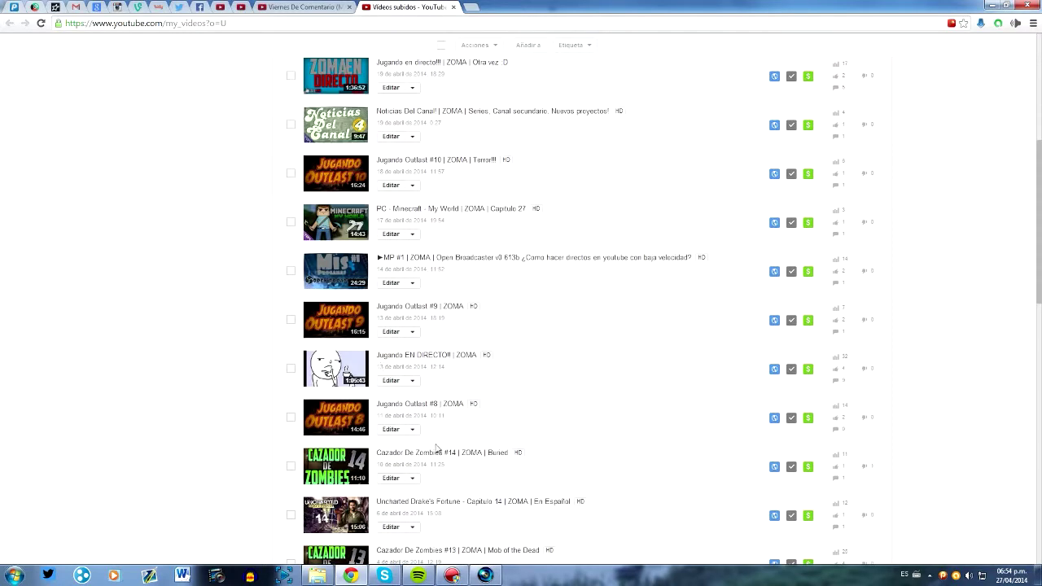
scroll(406, 457, "down", 1)
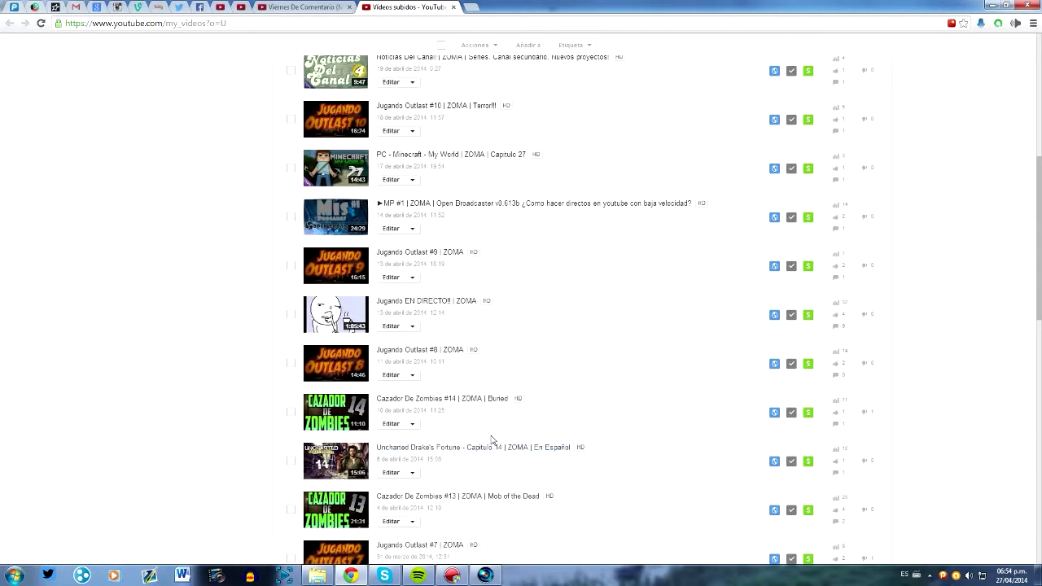
scroll(492, 444, "down", 8)
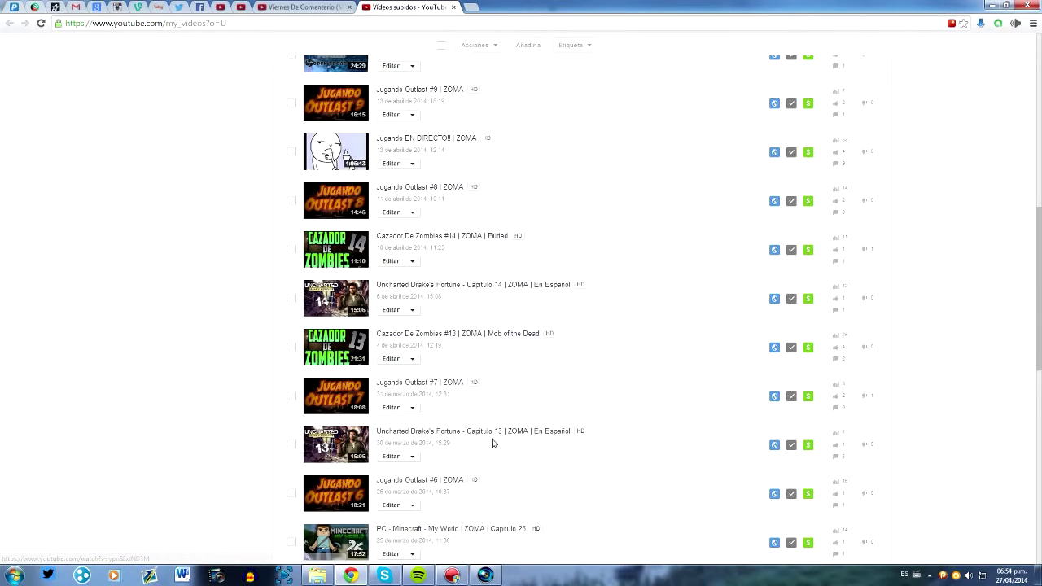
scroll(492, 444, "down", 3)
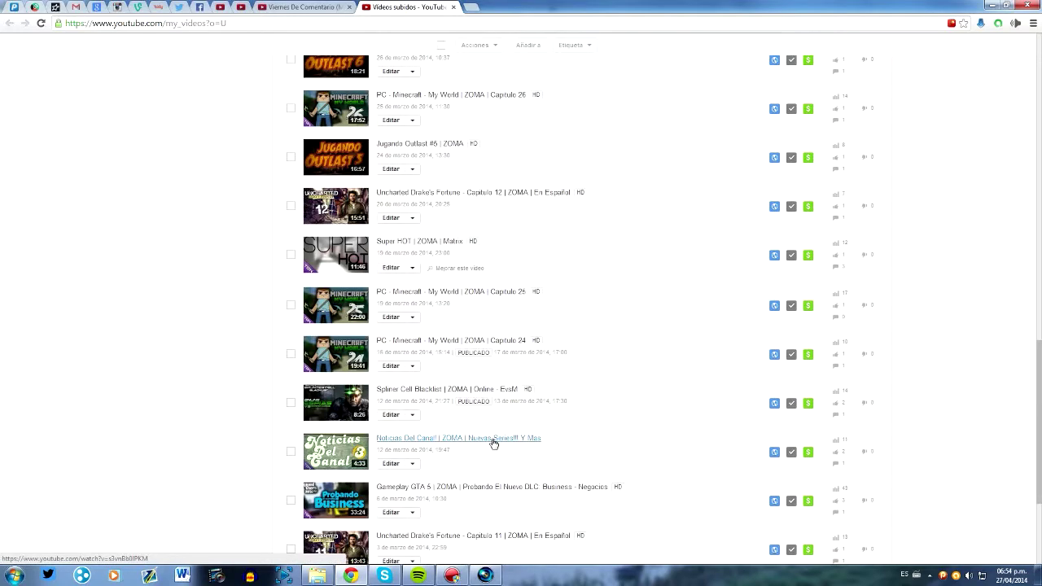
scroll(493, 443, "down", 2)
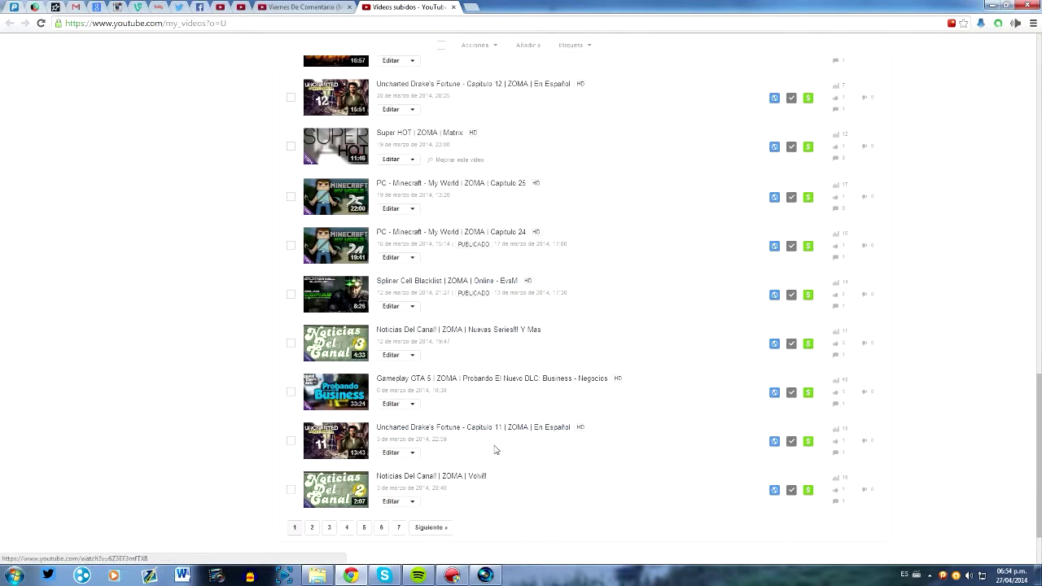
scroll(498, 452, "up", 15)
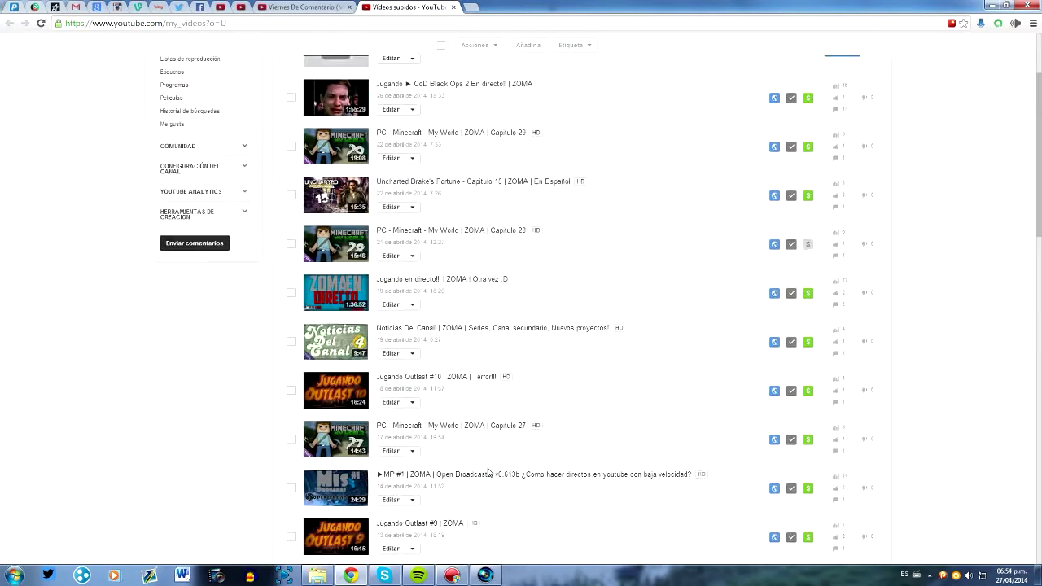
scroll(488, 473, "up", 2)
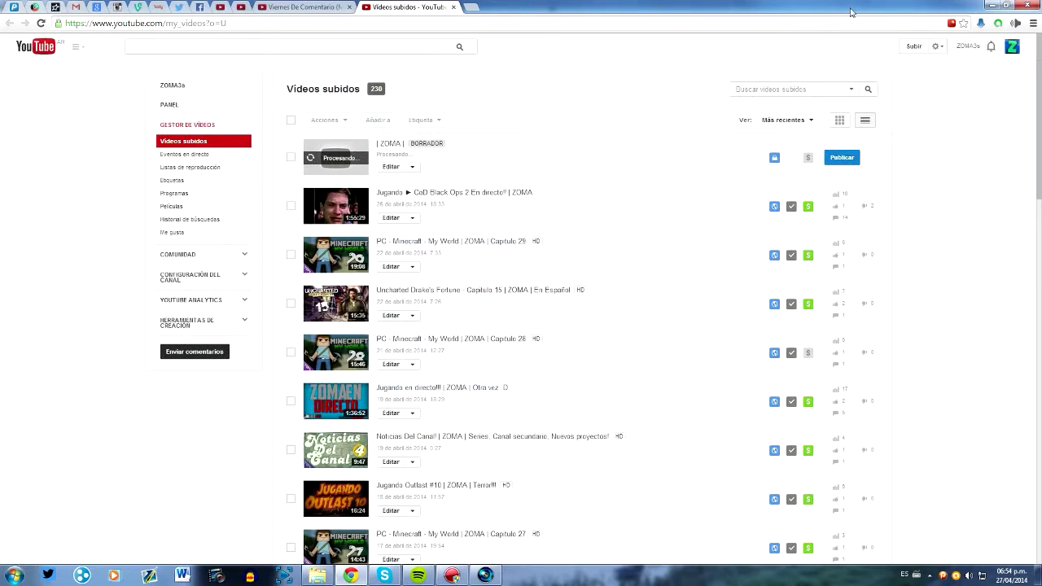
left_click(991, 5)
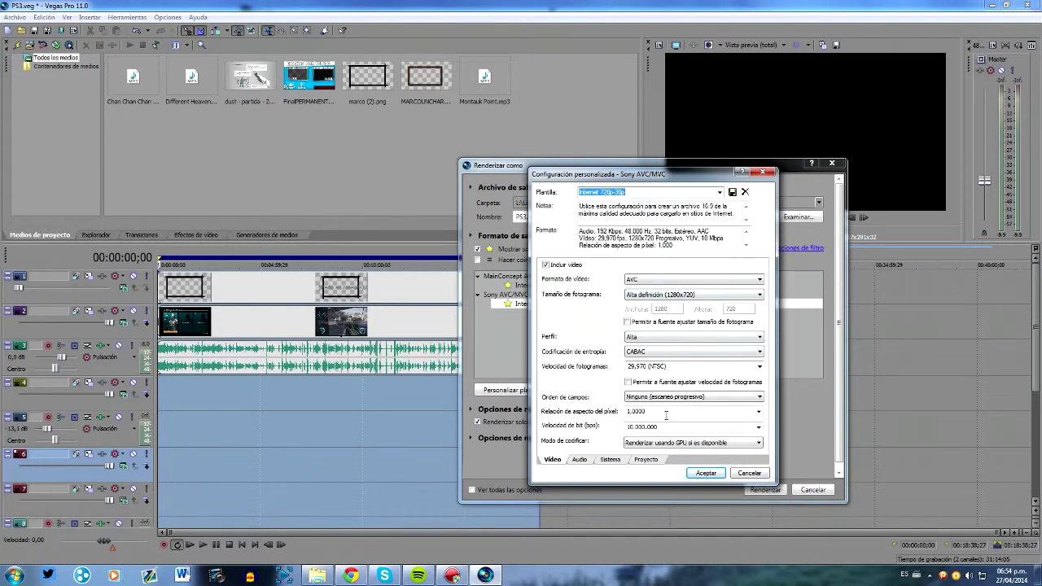
- Set the template's video bit rate to 15.000.000 bps and its audio bit rate to 320.000 bps, with AAC at 48.000 Hz
double_click(632, 427)
type("8.000.00015.000.000")
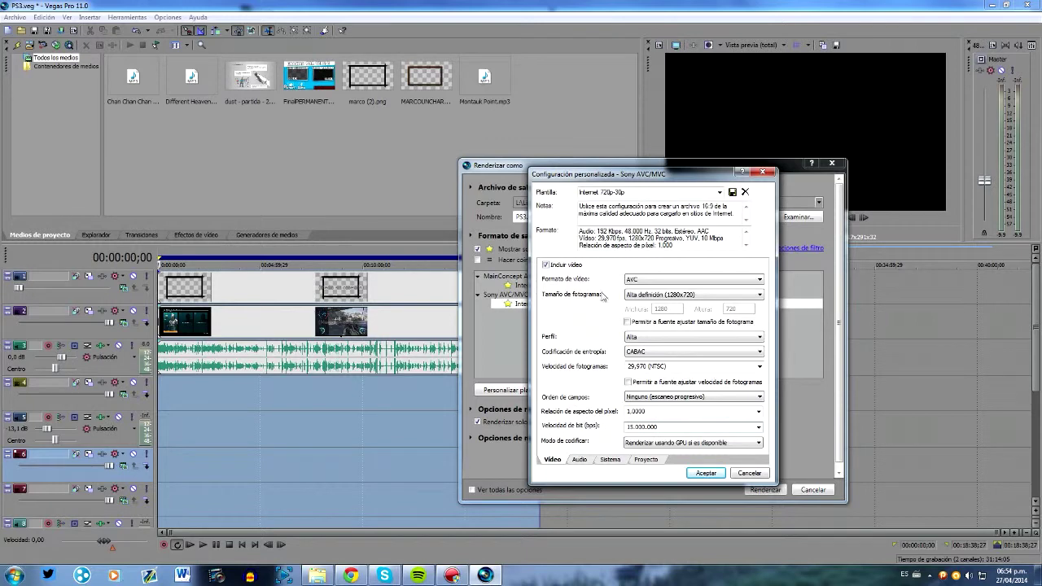
left_click(581, 459)
left_click(644, 279)
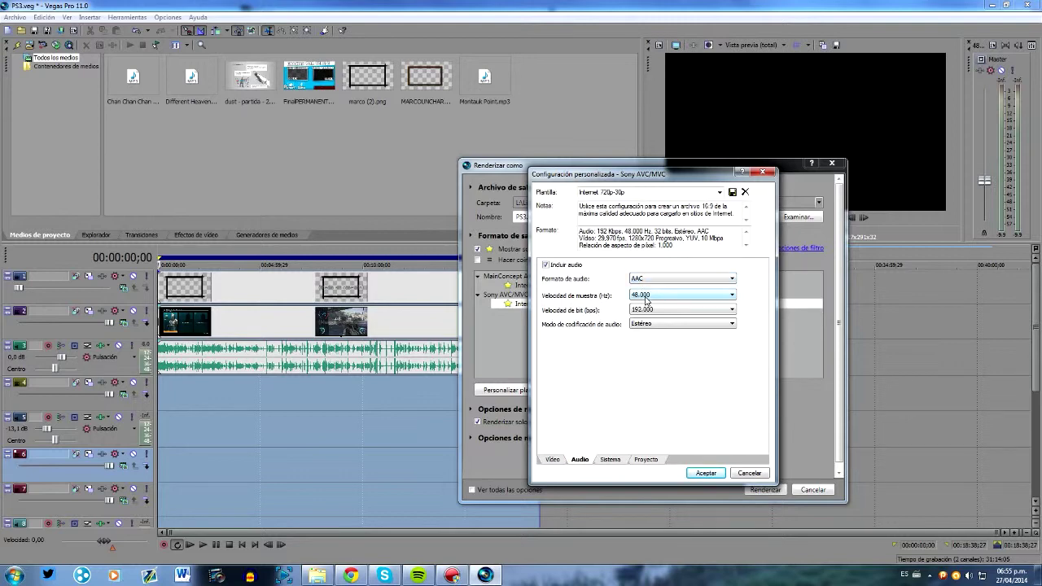
left_click(674, 280)
left_click(650, 296)
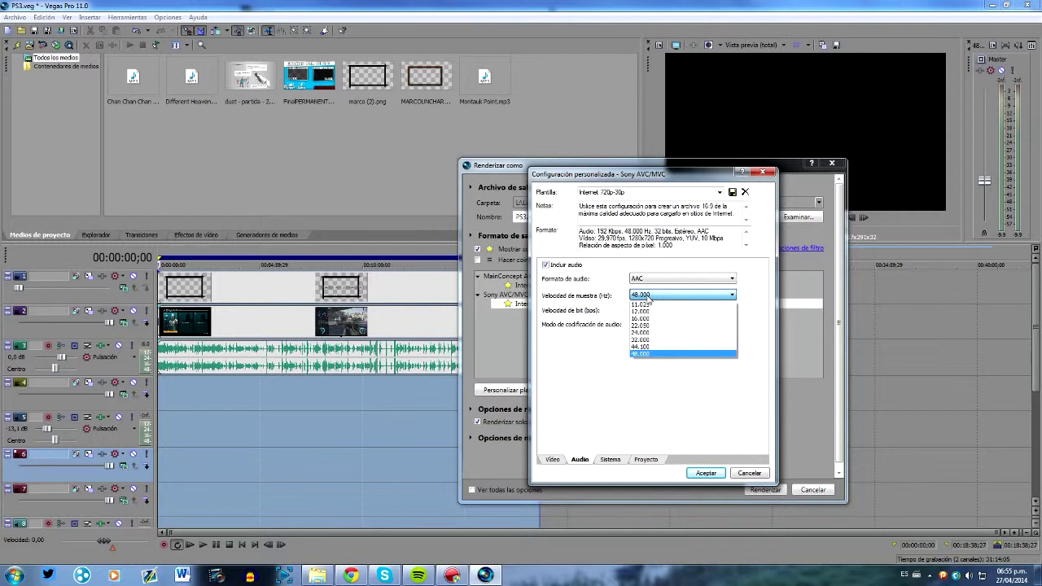
left_click(649, 298)
left_click(647, 310)
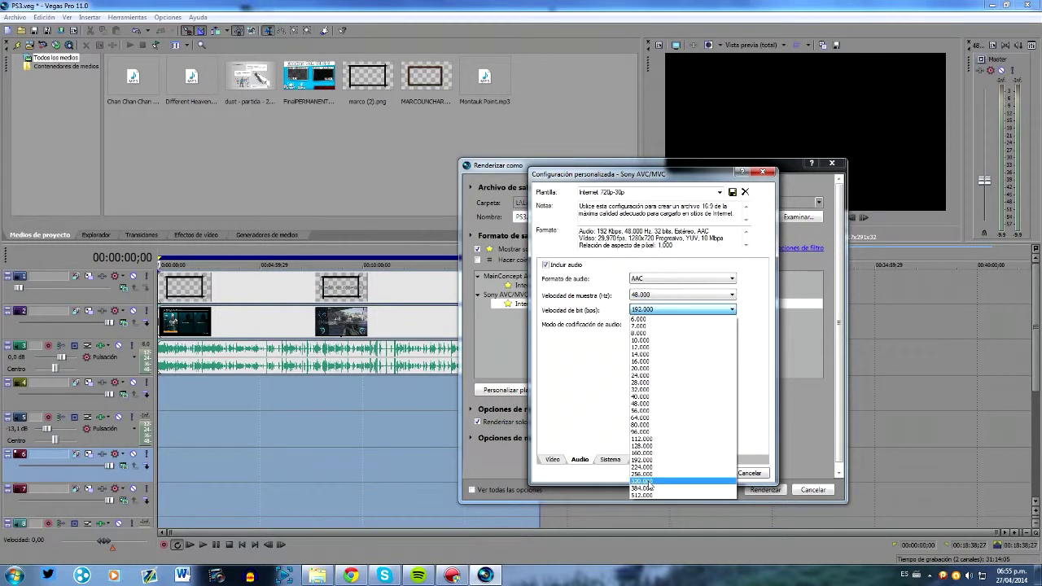
left_click(649, 481)
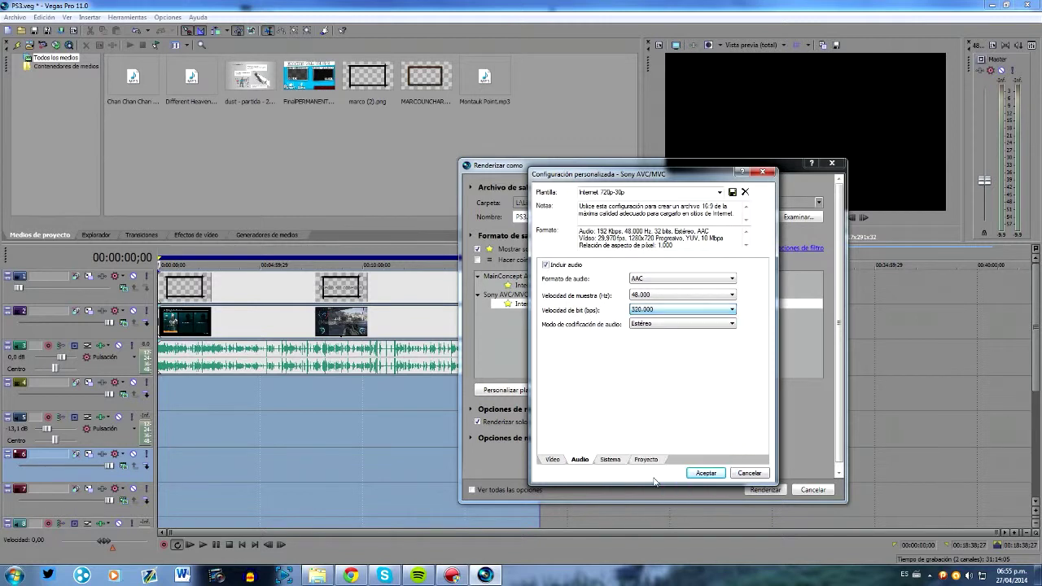
left_click(643, 311)
left_click(642, 311)
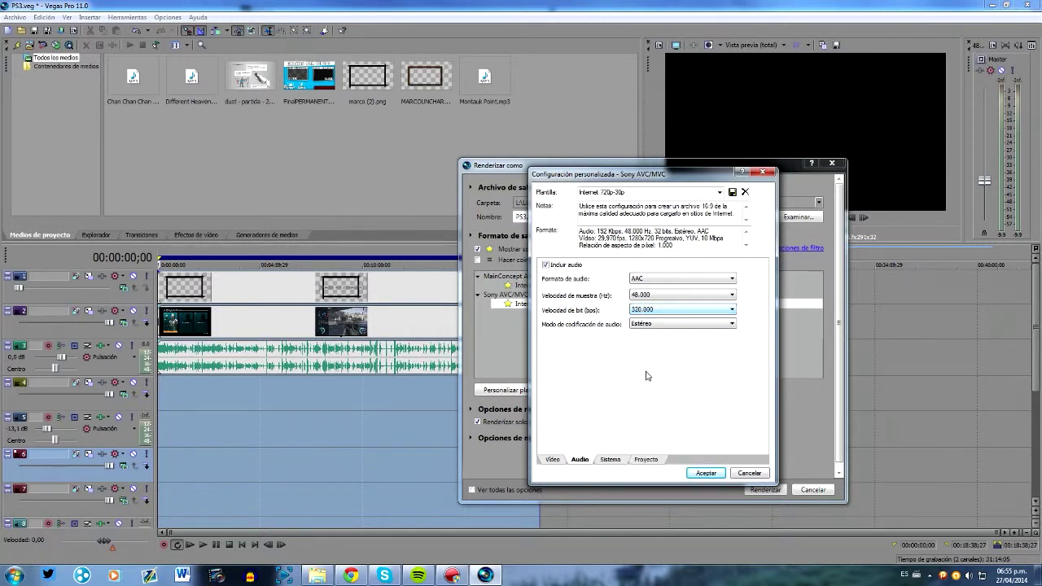
- Check whether the GPU is available for rendering and examine the template's encoding mode options
left_click(611, 460)
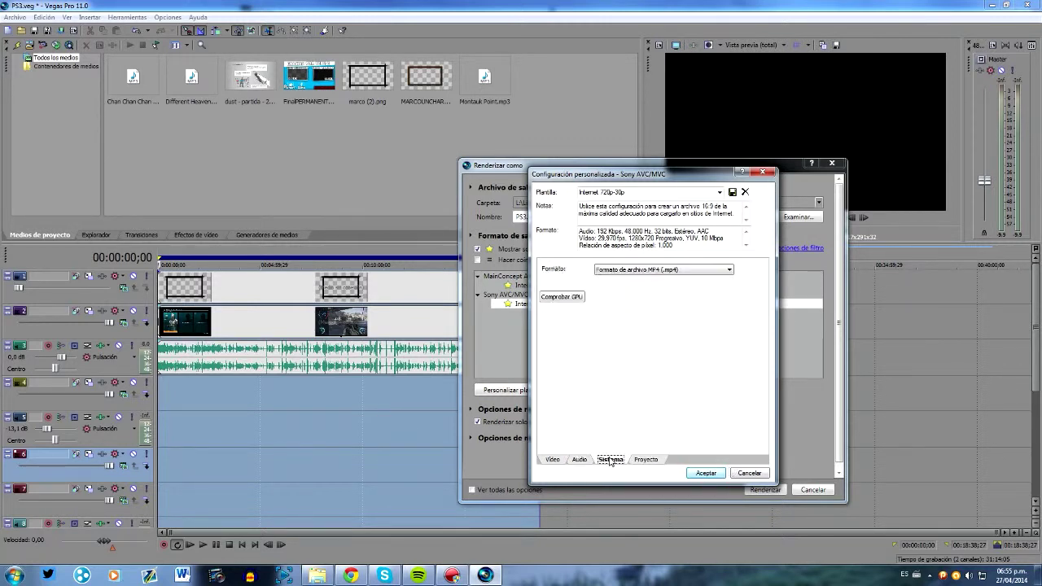
left_click(558, 299)
left_click(554, 460)
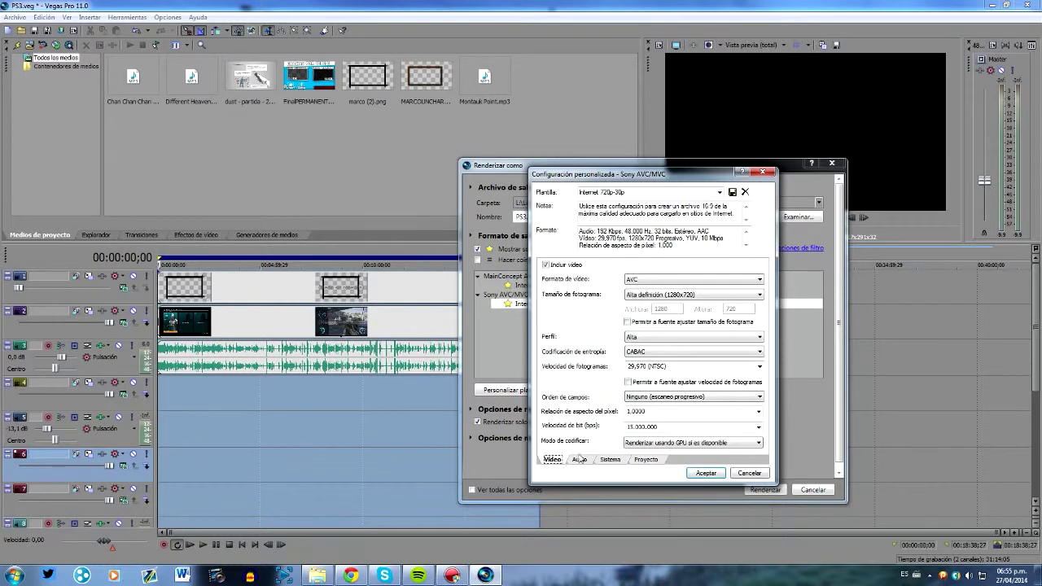
left_click(651, 443)
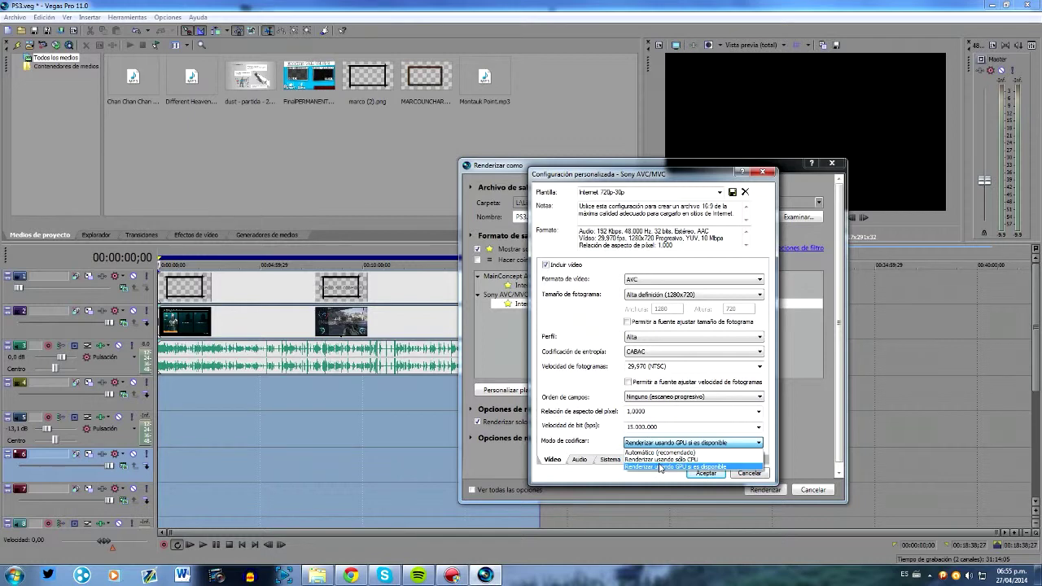
left_click(607, 448)
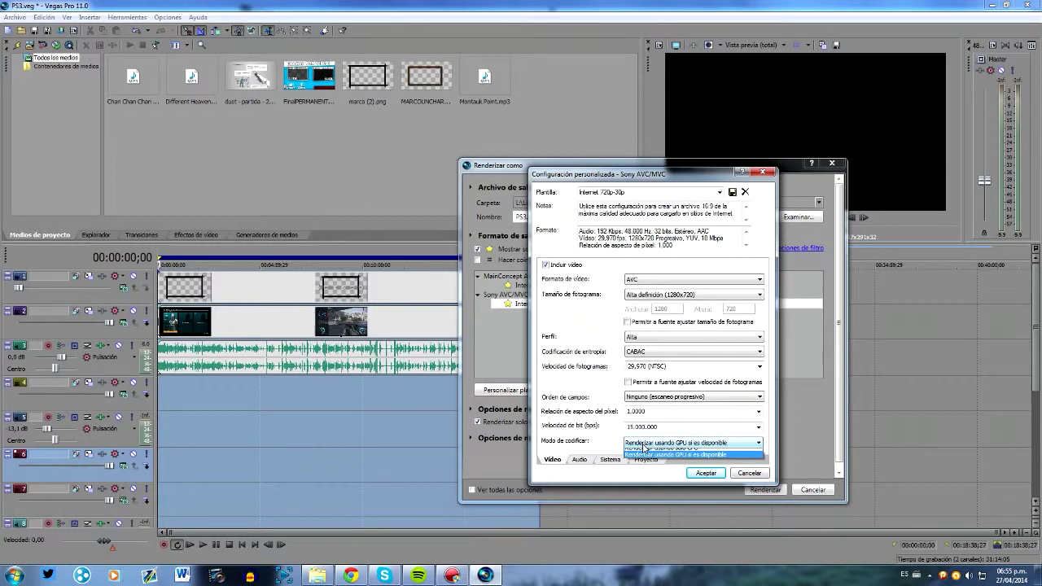
left_click(643, 446)
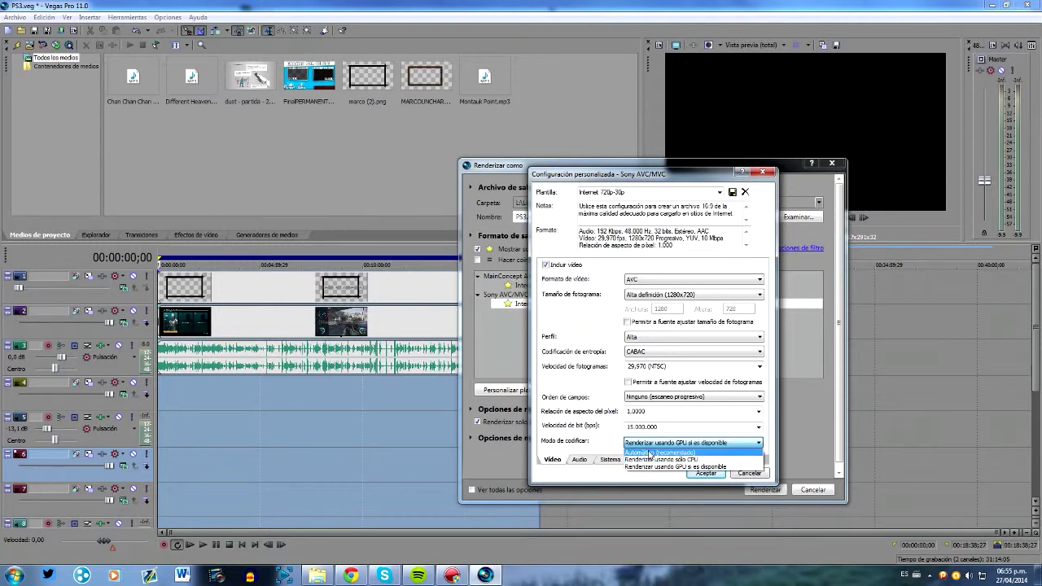
left_click(590, 446)
left_click(604, 461)
left_click(561, 298)
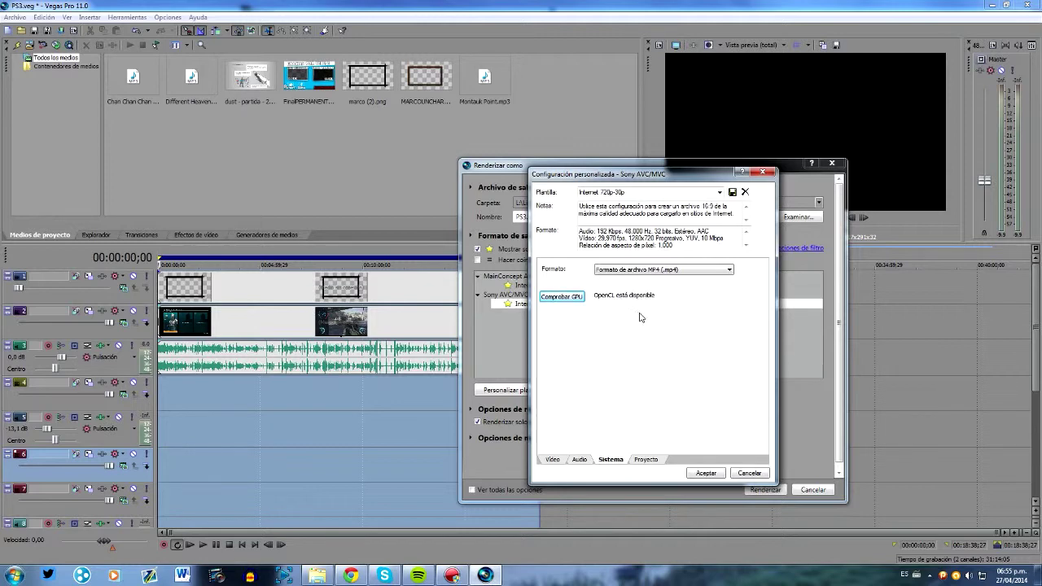
- Examine the template's MP4 file format and video rendering quality options, and close its customization without saving
left_click(613, 271)
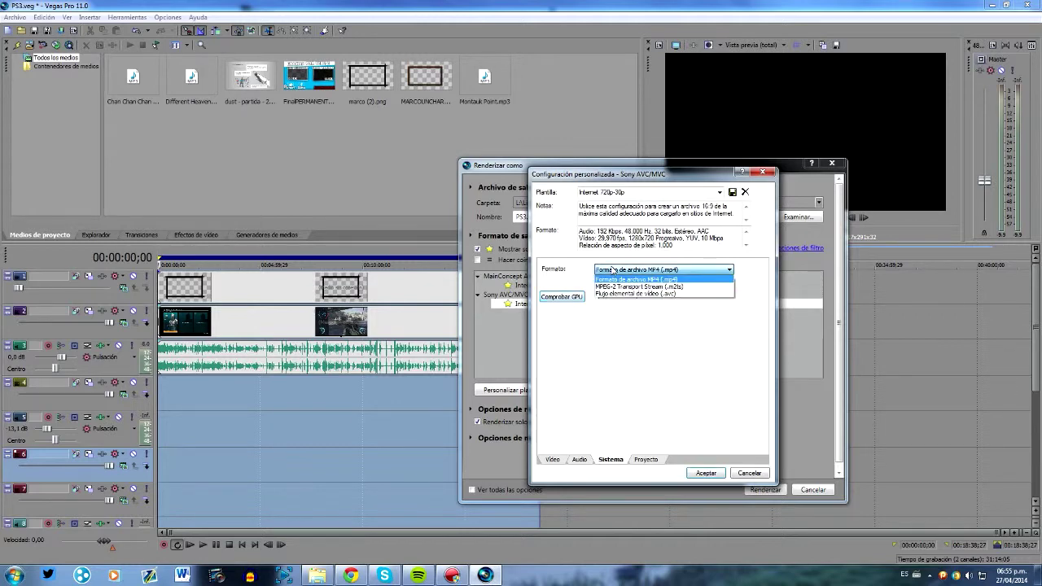
left_click(613, 279)
left_click(646, 459)
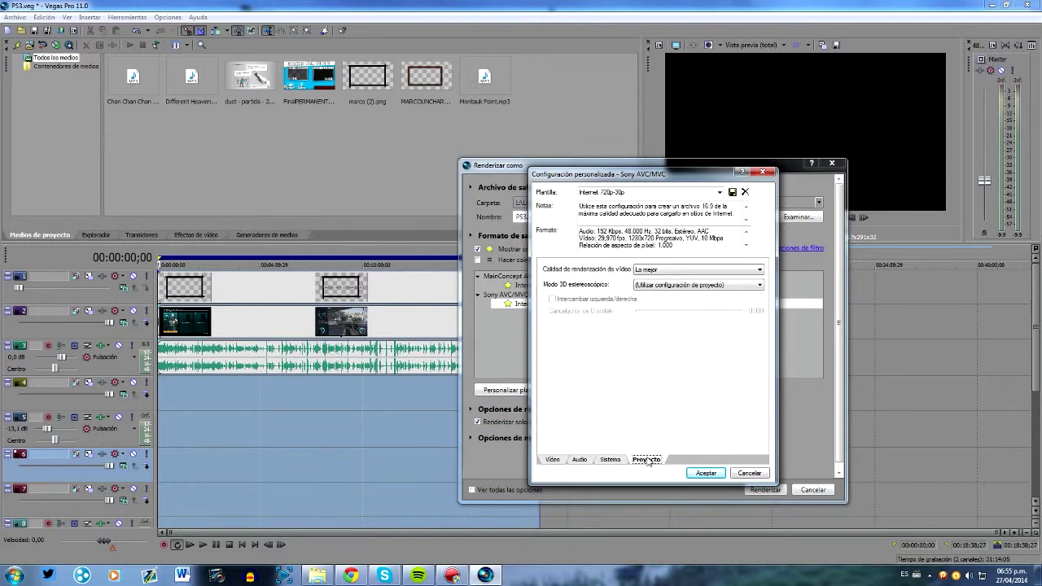
left_click(648, 270)
left_click(648, 269)
left_click(749, 474)
- Open the InternetHD template for customization and examine its frame rate, profile and frame size options, keeping HD 720p (1280x720)
left_click(527, 286)
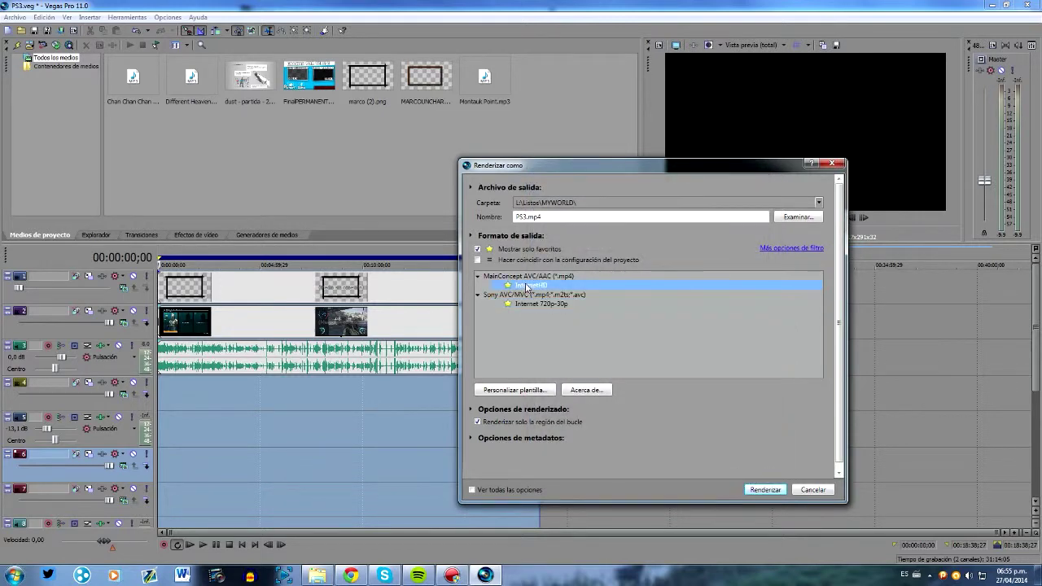
left_click(518, 392)
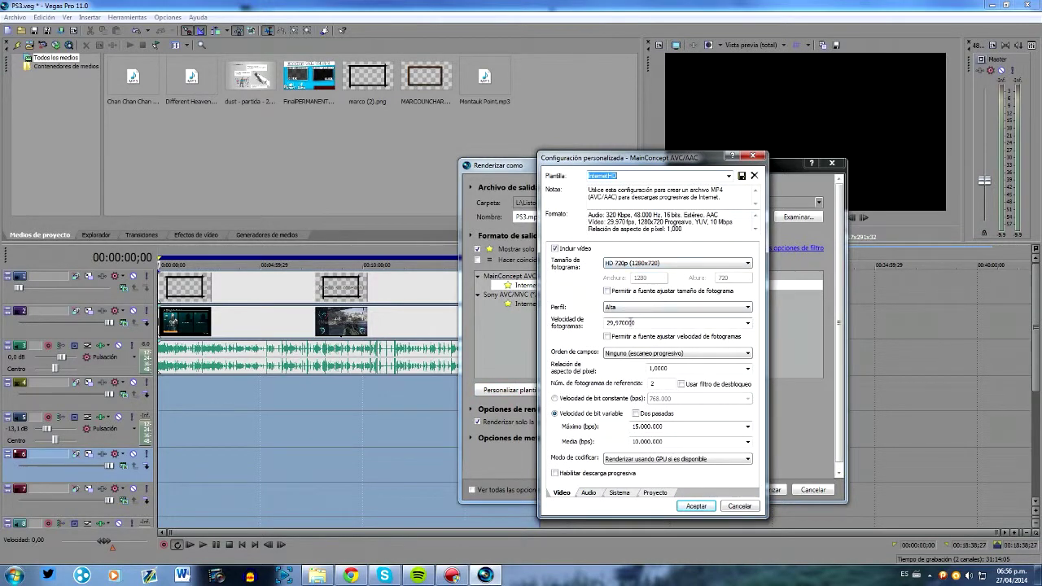
left_click(748, 323)
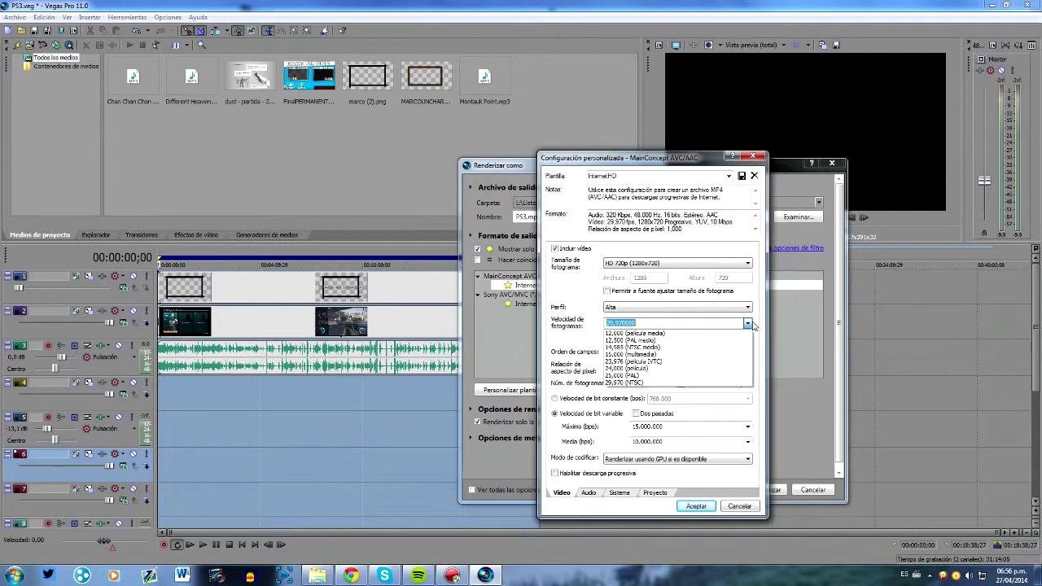
left_click(748, 324)
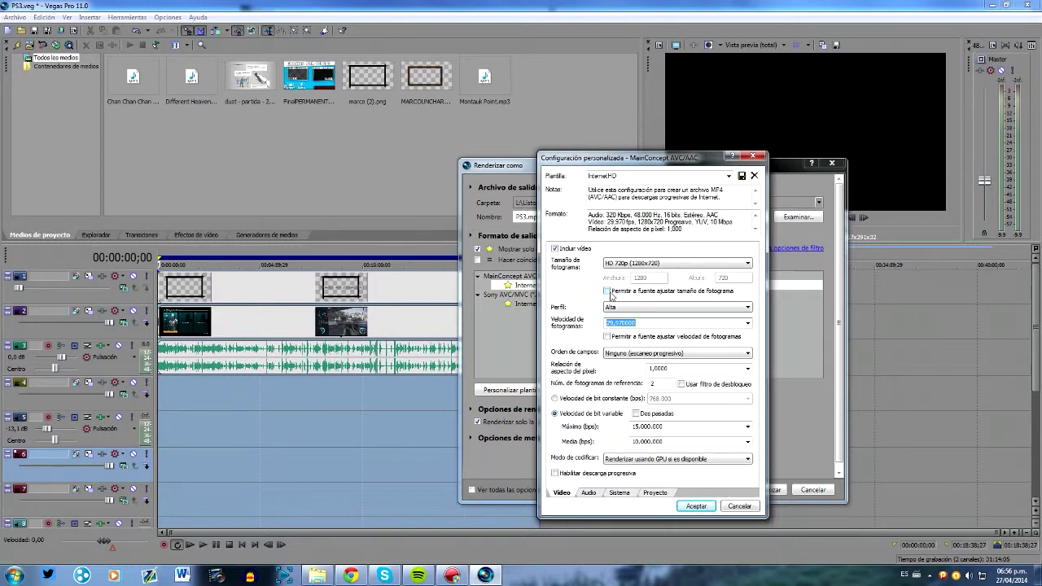
left_click(616, 308)
left_click(616, 316)
left_click(644, 265)
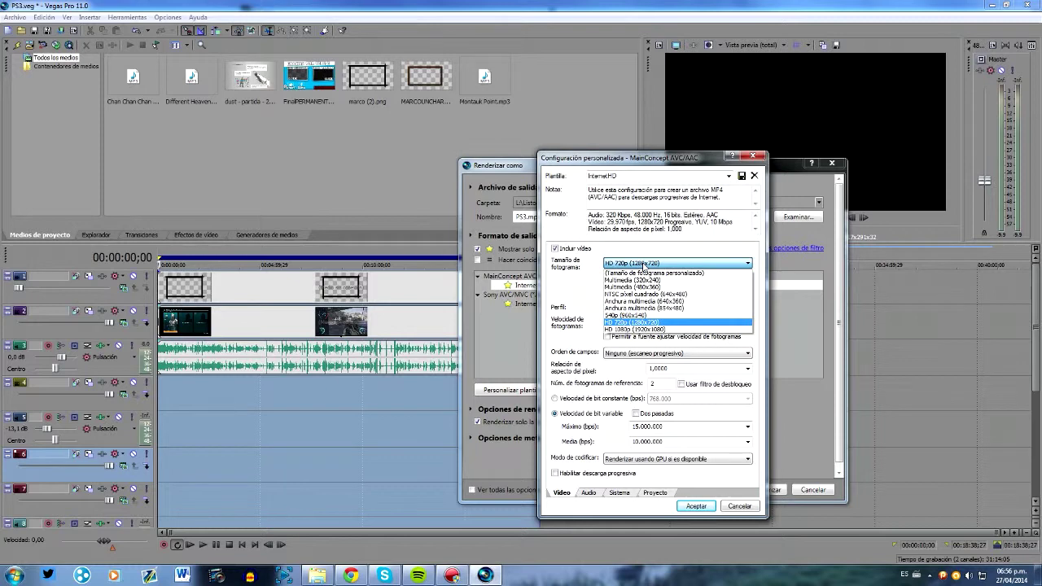
left_click(630, 321)
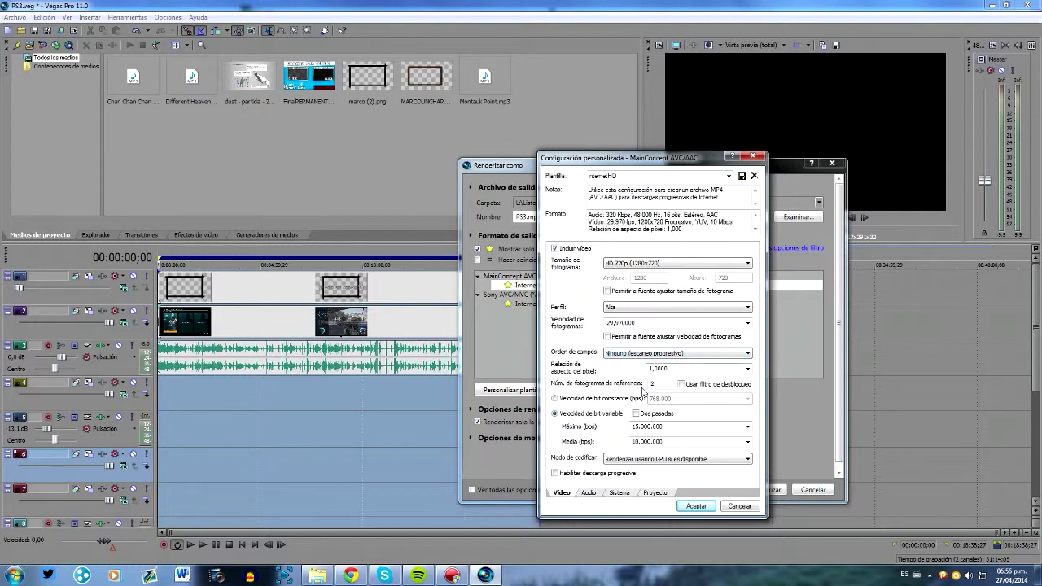
- Examine the InternetHD template's number of reference frames and encoding mode, and bring up its audio settings
double_click(654, 383)
left_click_drag(664, 380, 644, 381)
left_click(644, 461)
left_click(644, 469)
double_click(652, 383)
left_click(651, 478)
left_click(590, 492)
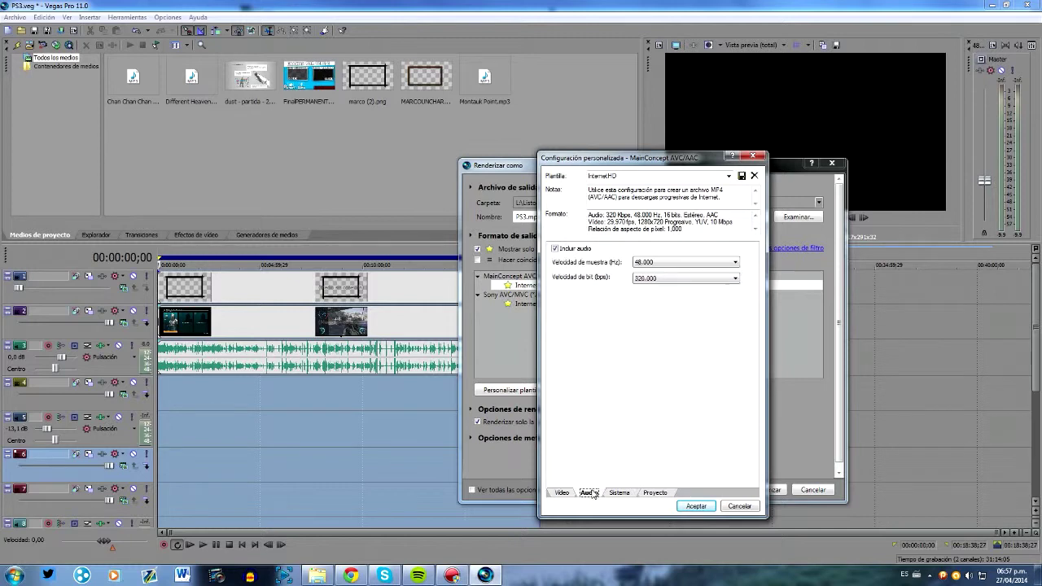
- Examine the InternetHD template's audio sample rate and bit rate options, keeping 48,000 Hz and 320,000 bps
left_click(562, 492)
left_click(589, 492)
left_click(648, 263)
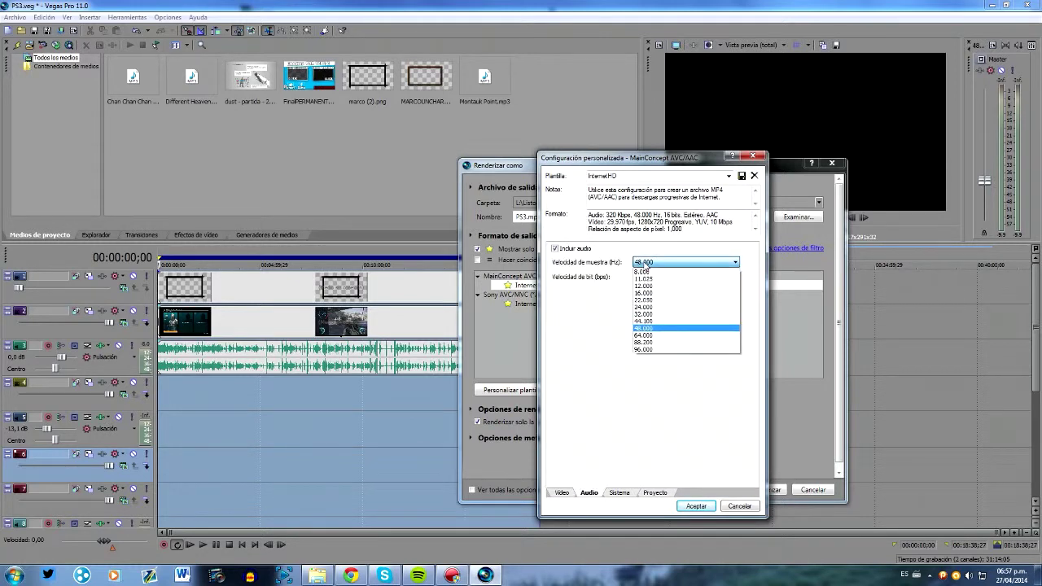
left_click(646, 266)
left_click(642, 279)
left_click(643, 281)
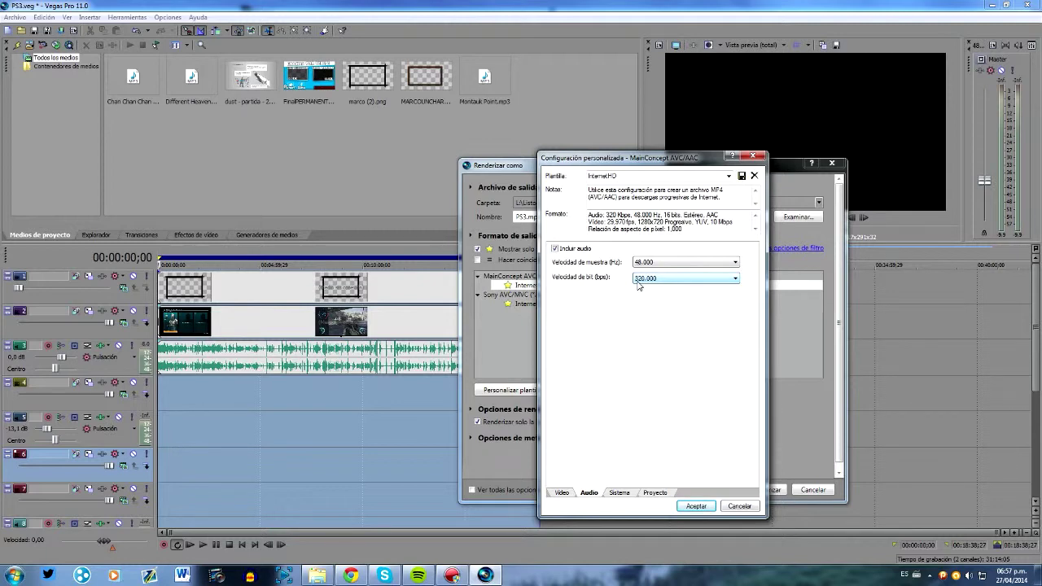
- Check whether the GPU is available for the InternetHD template and examine its project settings for video rendering quality
left_click(622, 494)
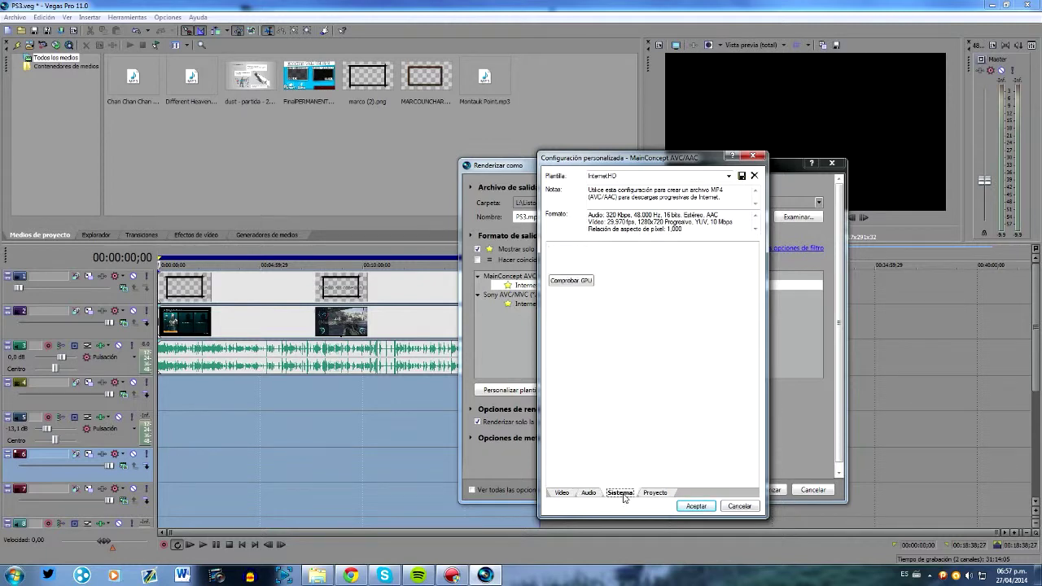
left_click(581, 283)
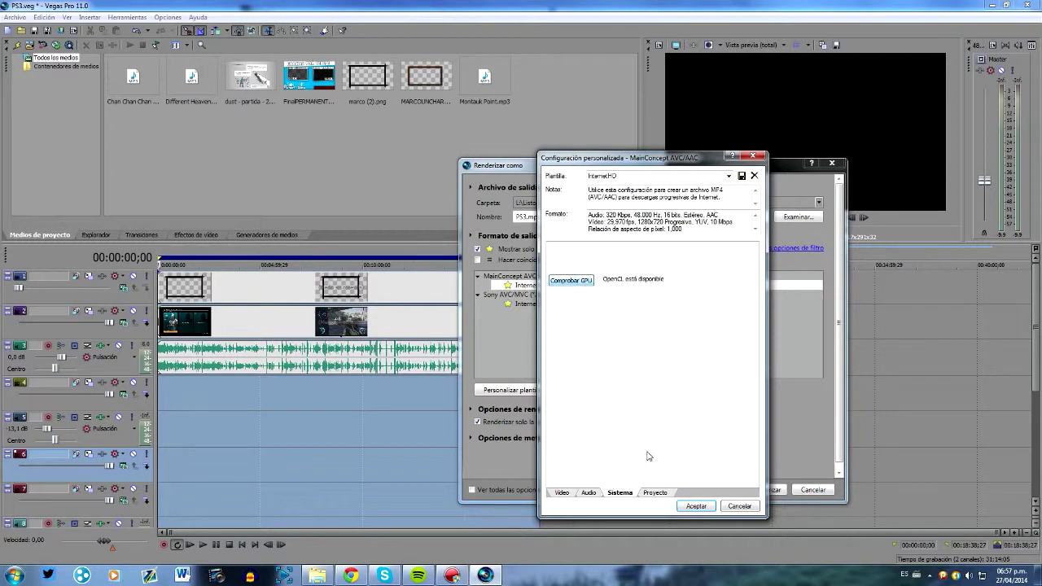
left_click(657, 493)
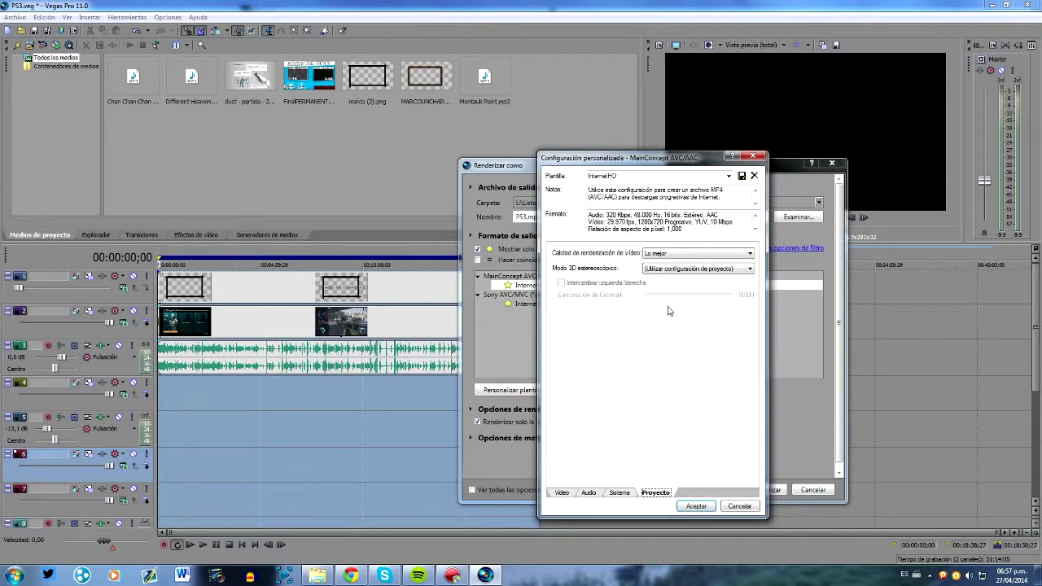
- Accept the InternetHD template settings and close the render dialog without rendering
left_click(699, 507)
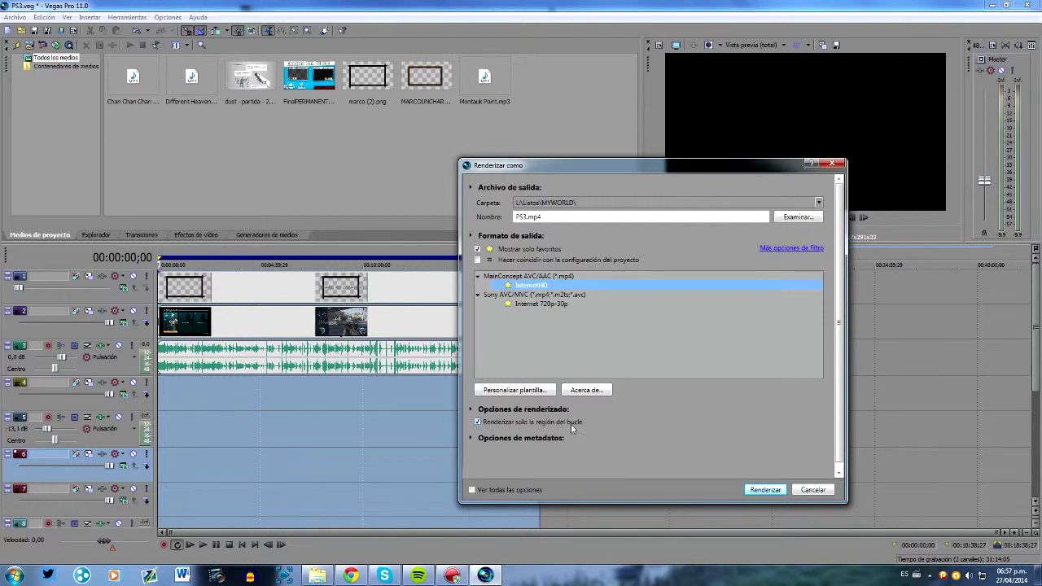
left_click_drag(637, 166, 599, 201)
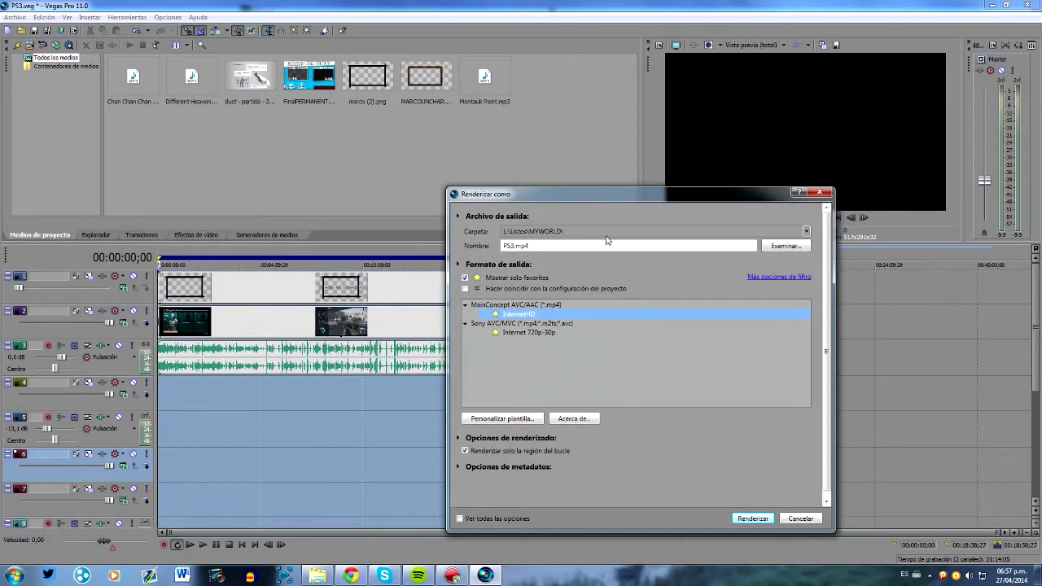
left_click(790, 522)
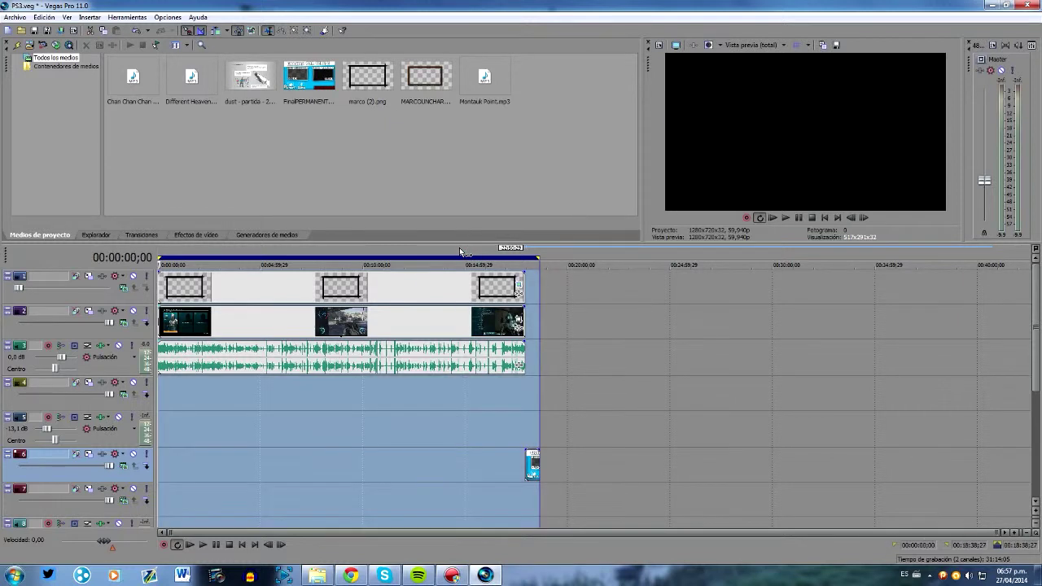
- Extend the loop region's end past the end screen, and reset the region to span the whole project
left_click(949, 398)
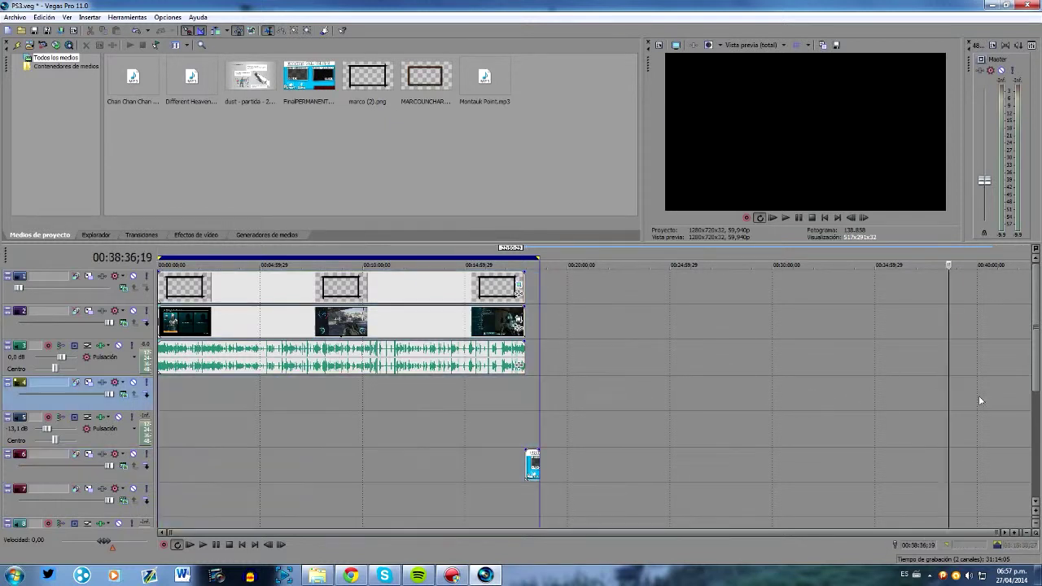
left_click(991, 403)
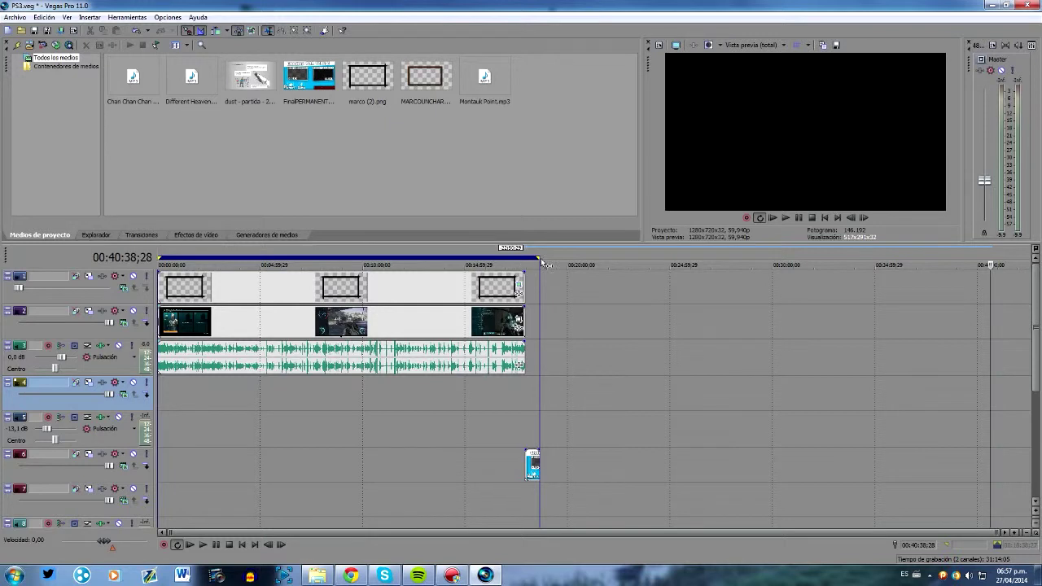
mouse_move(537, 258)
left_mouse_down()
mouse_move(1007, 258)
mouse_move(537, 257)
left_mouse_up()
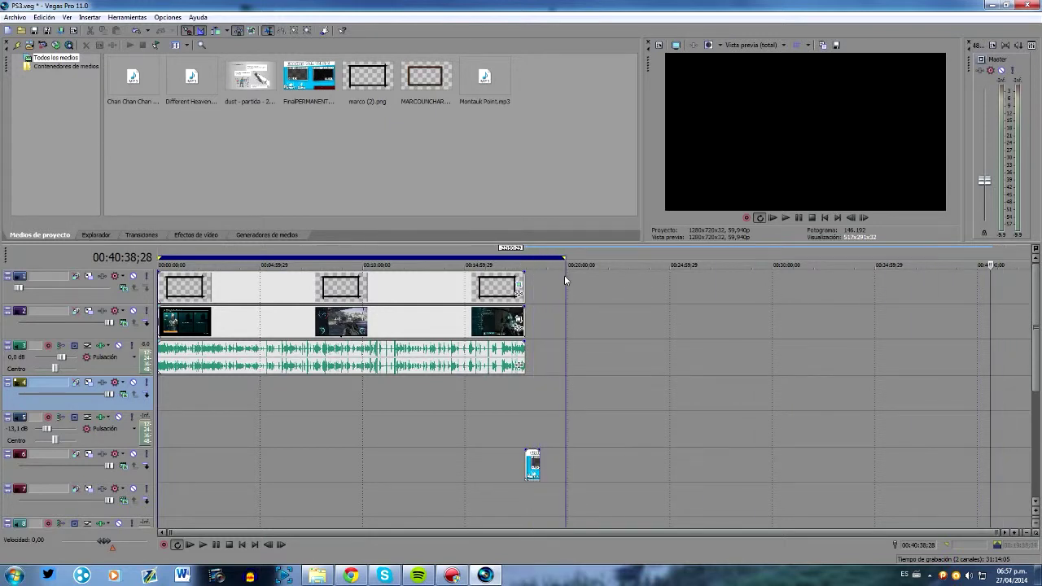
double_click(493, 254)
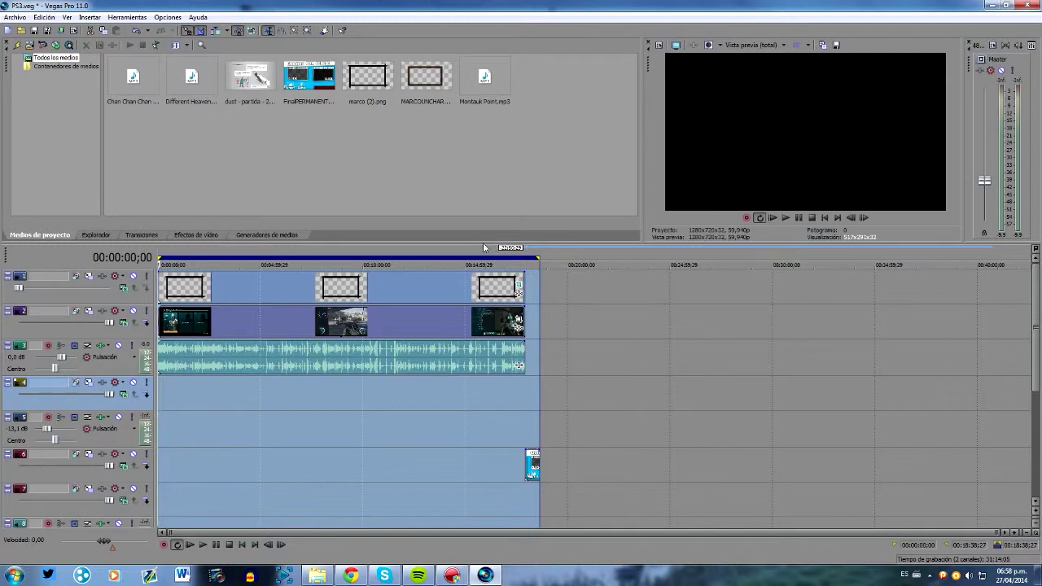
- Minimize Vegas Pro to look over the YouTube program shortcuts such as Audacity and Fraps, and hide the desktop icons
left_click(992, 5)
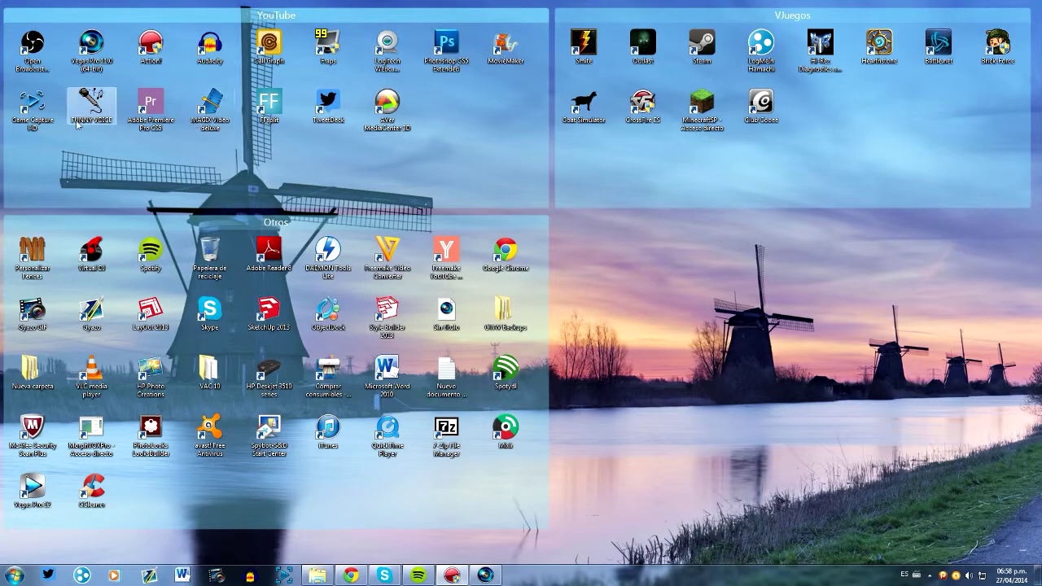
left_click(220, 62)
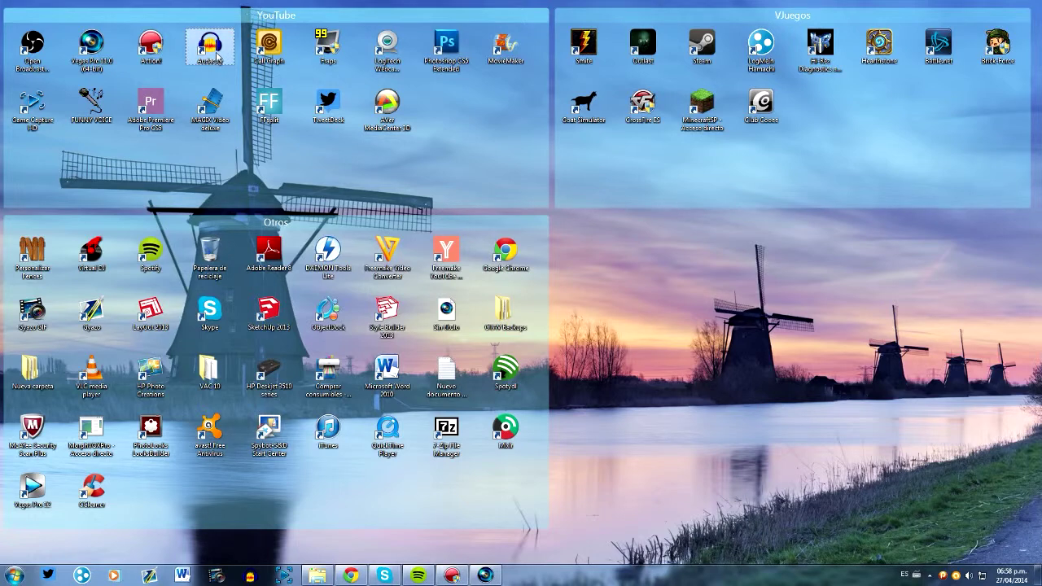
mouse_move(217, 53)
left_mouse_down()
mouse_move(461, 113)
mouse_move(234, 90)
mouse_move(218, 61)
left_mouse_up()
left_click(316, 69)
left_click(558, 237)
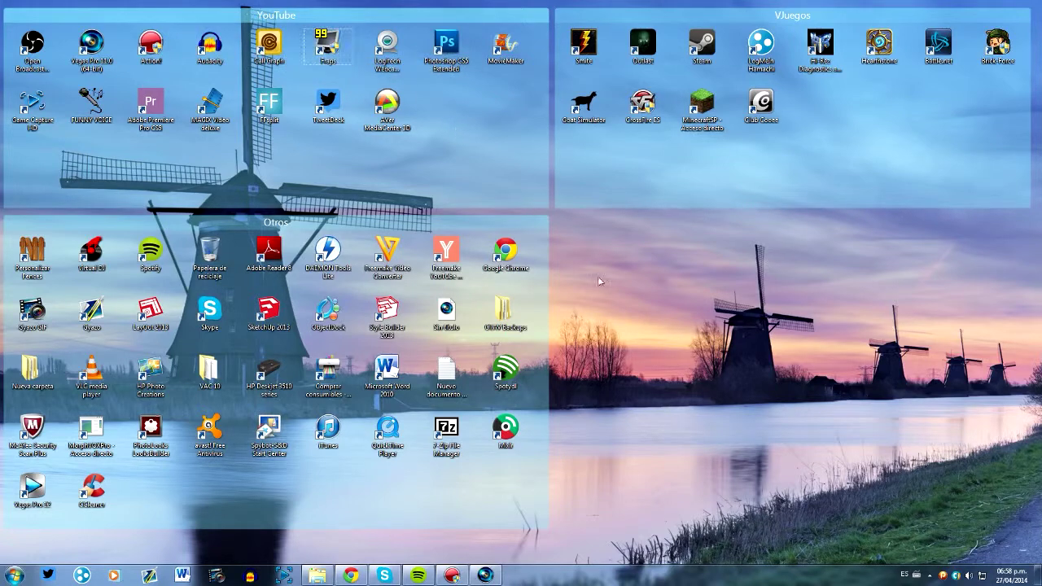
double_click(617, 303)
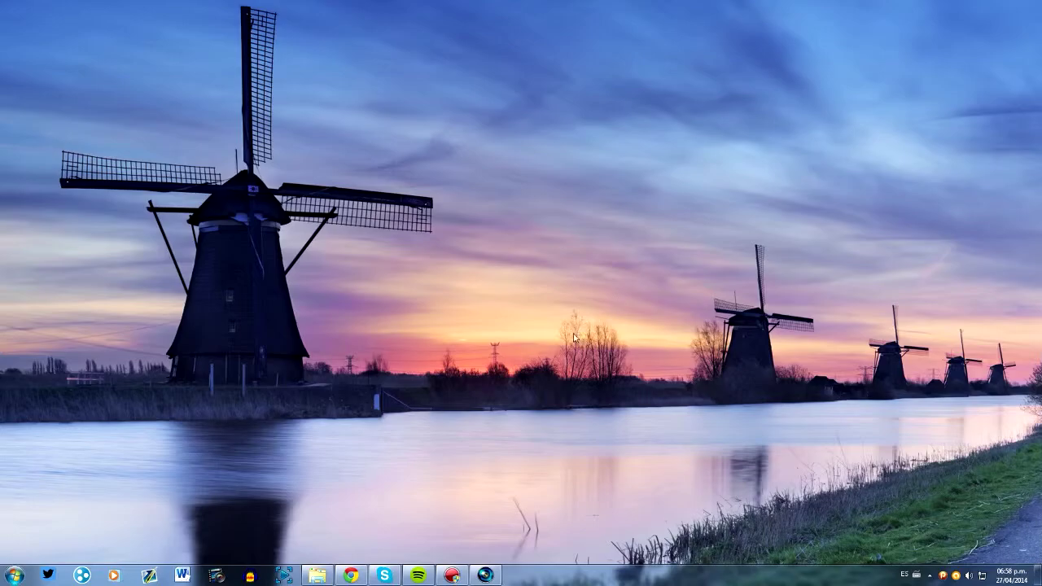
- Switch back to Vegas Pro and select the gameplay video on track 2 at about 00:06:21
left_click(486, 576)
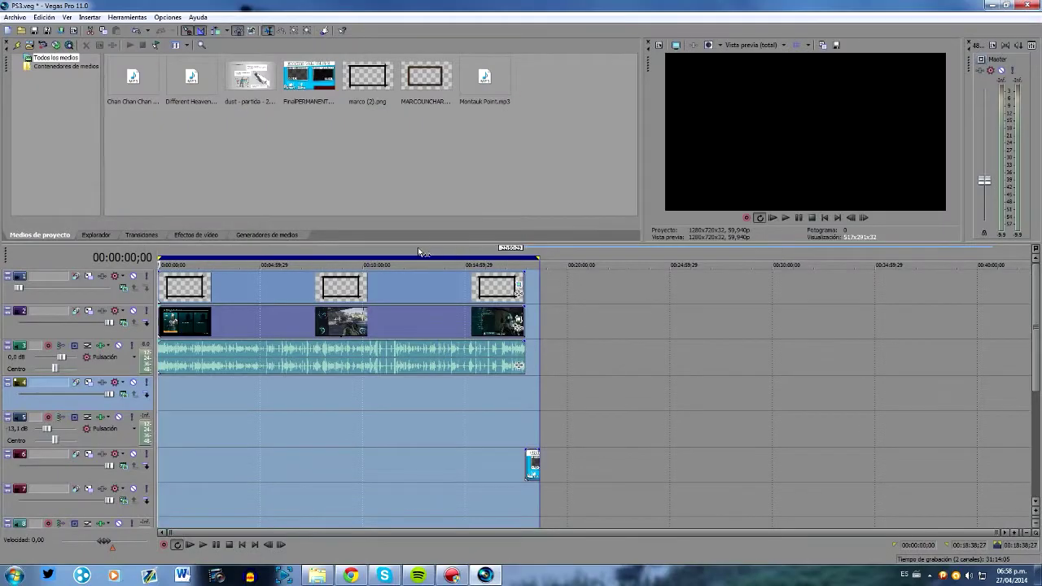
left_click(287, 316)
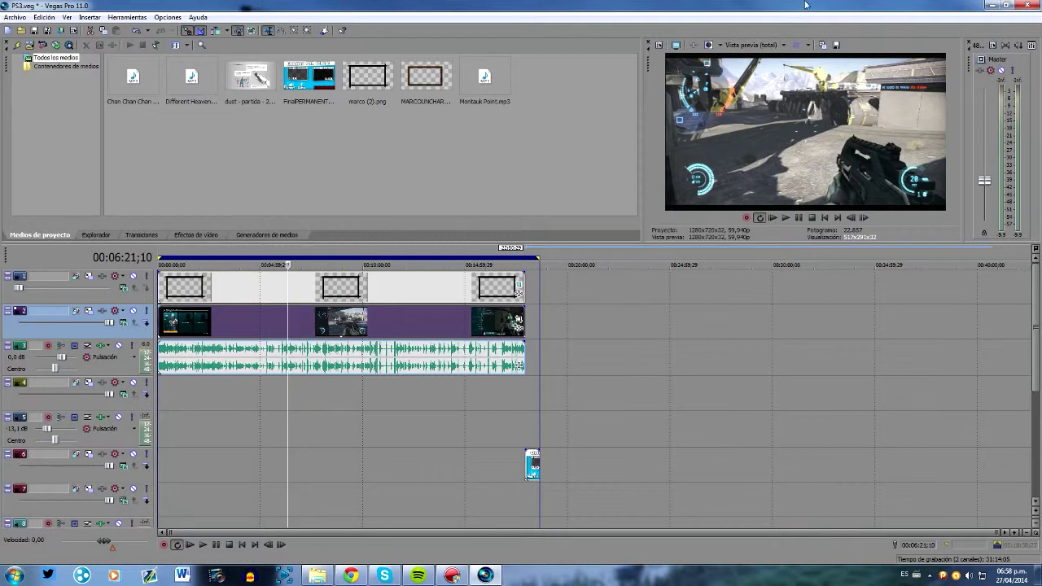
left_click(991, 4)
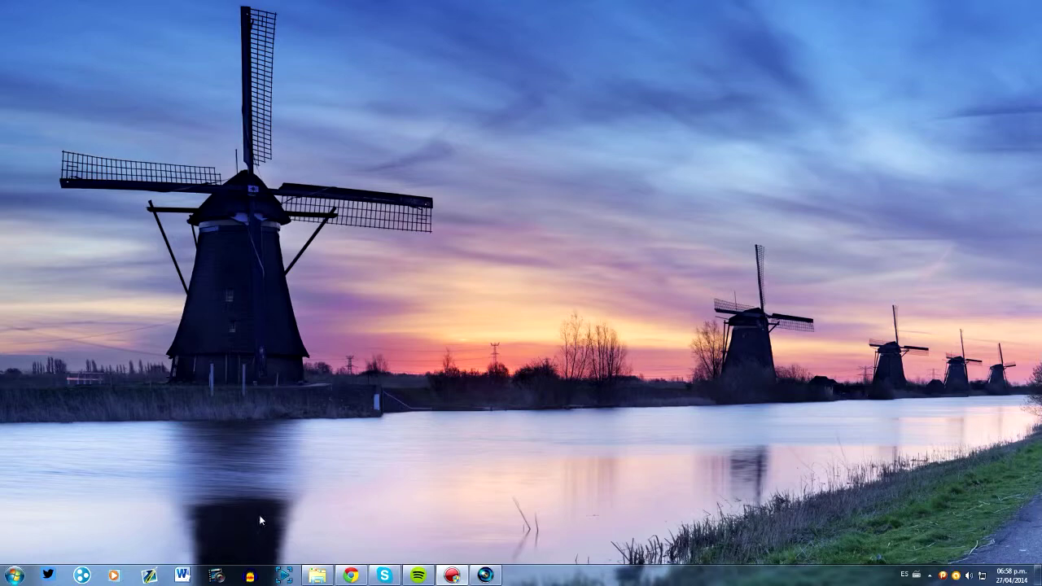
left_click(482, 575)
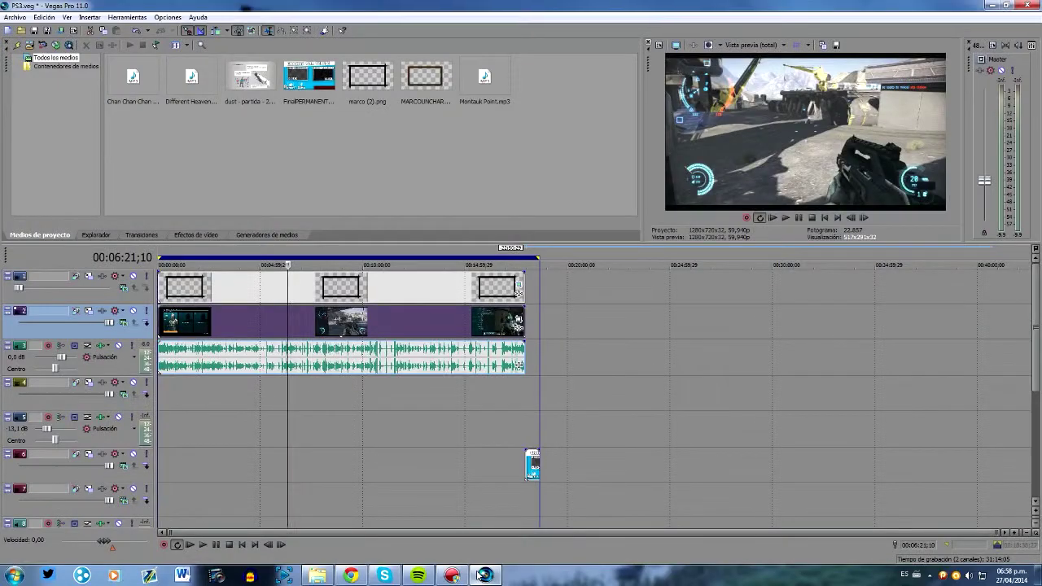